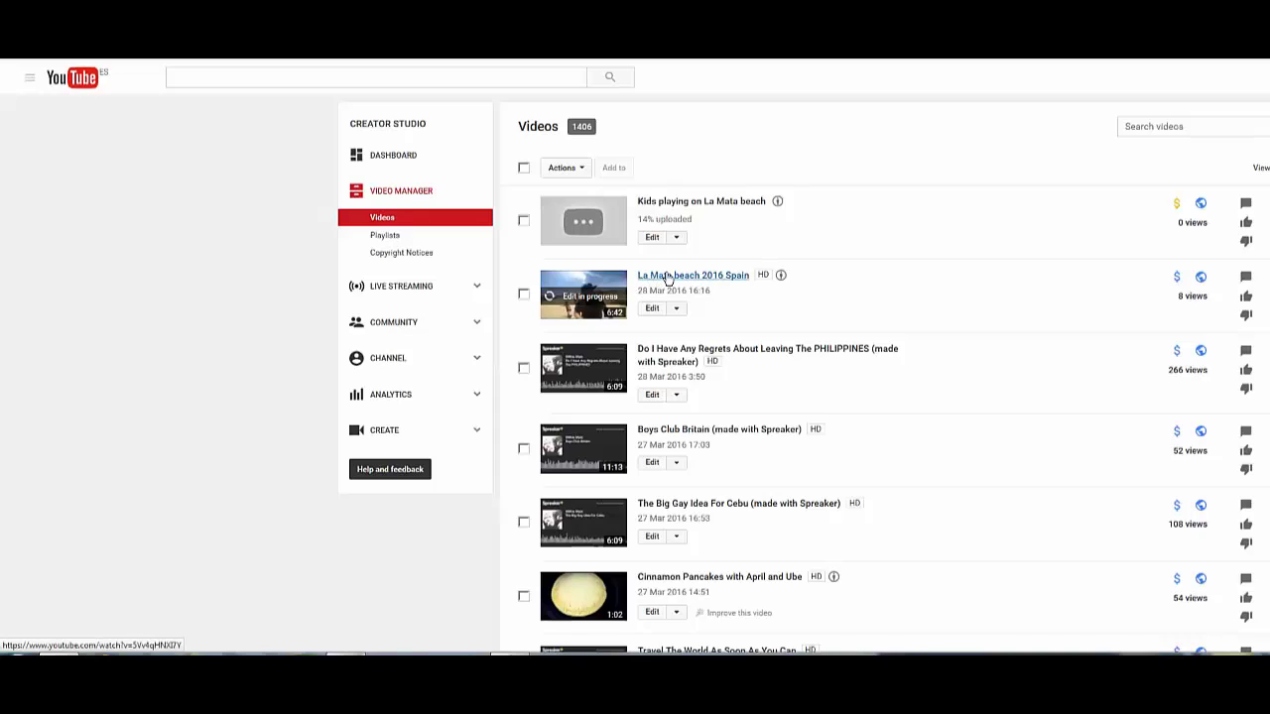
- Open the La Mata beach 2016 Spain video's details and copy its title text
left_click(738, 278)
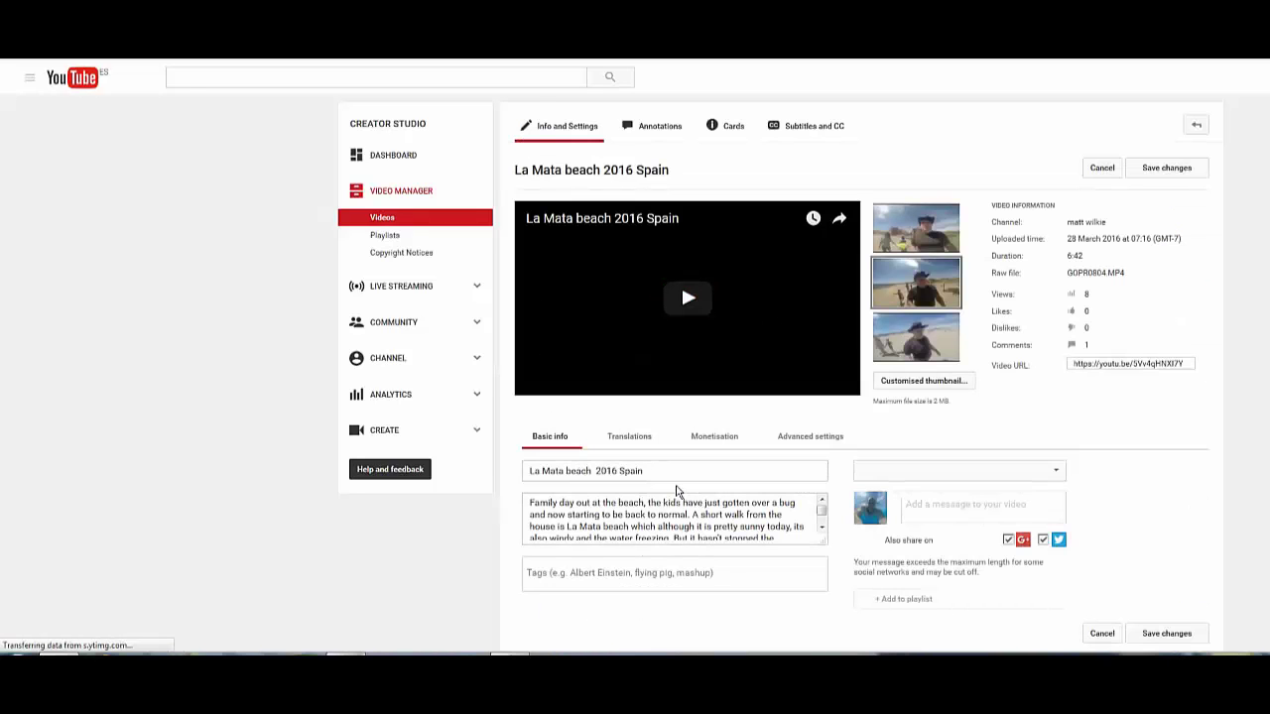
left_click_drag(743, 470, 529, 472)
right_click(534, 472)
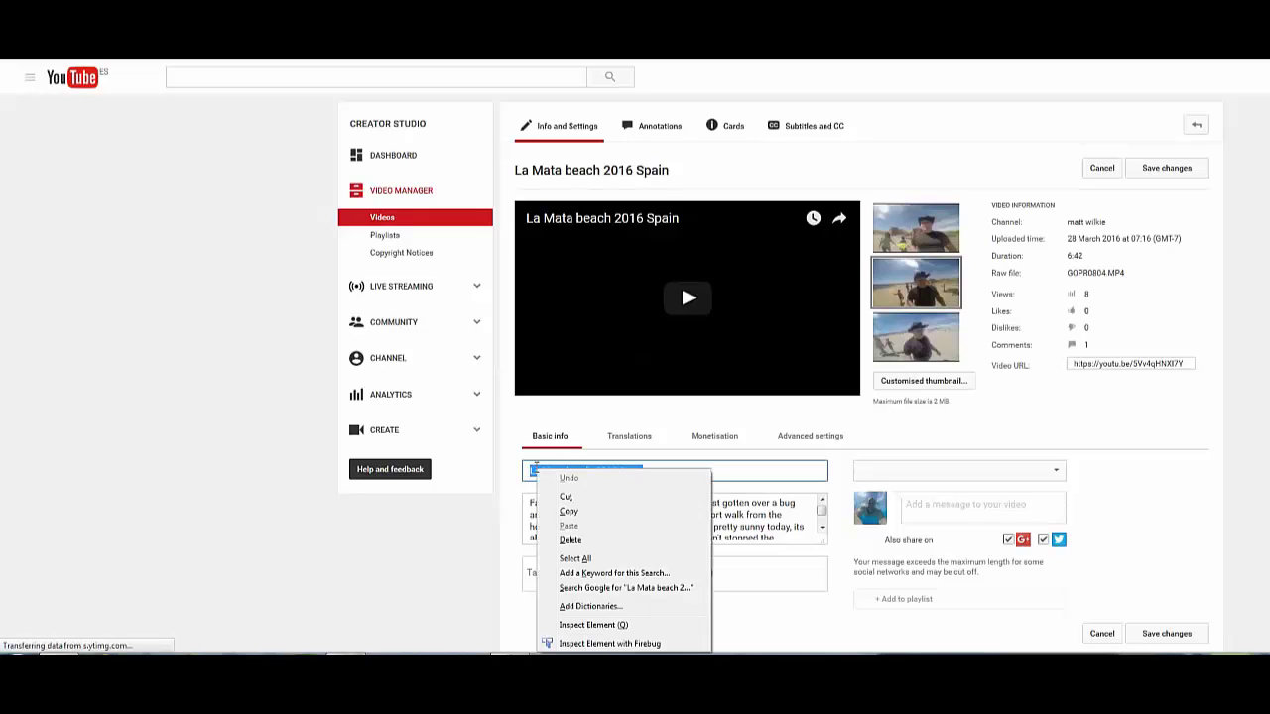
left_click(582, 514)
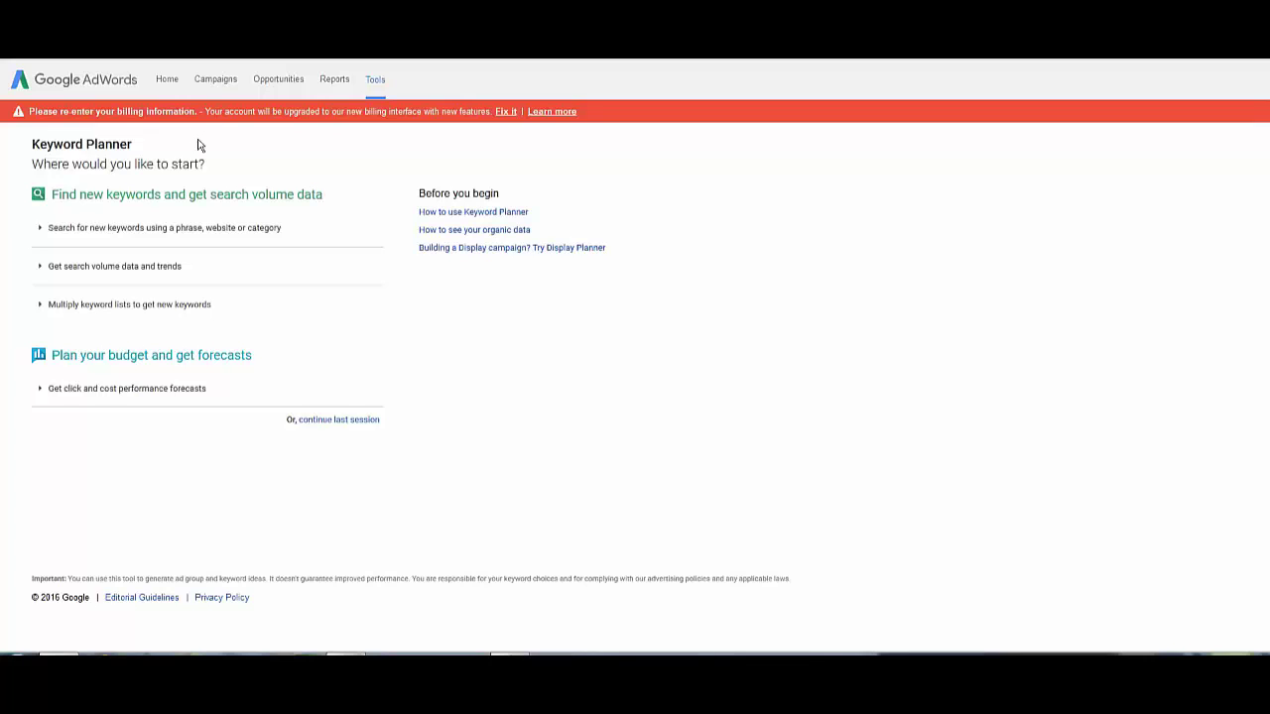
- Paste 'La Mata beach 2016 Spain' as the product or service in the new-keyword search form
left_click(174, 230)
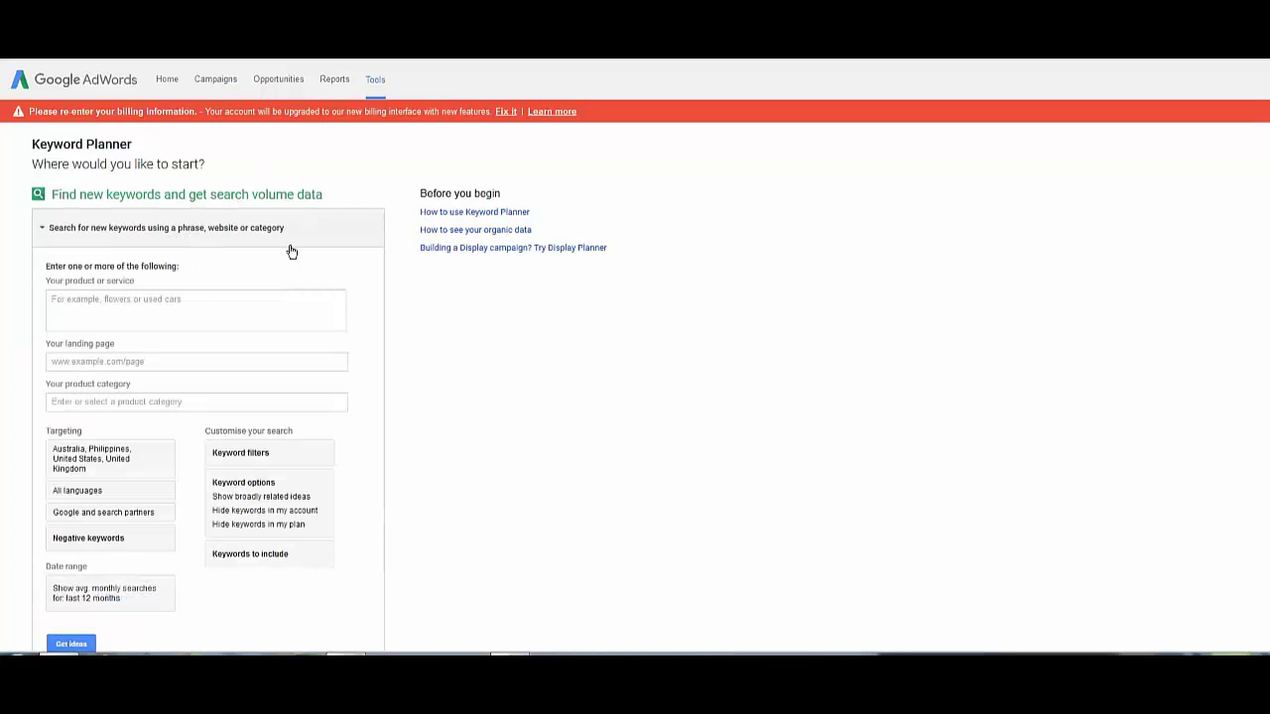
left_click(220, 309)
right_click(220, 314)
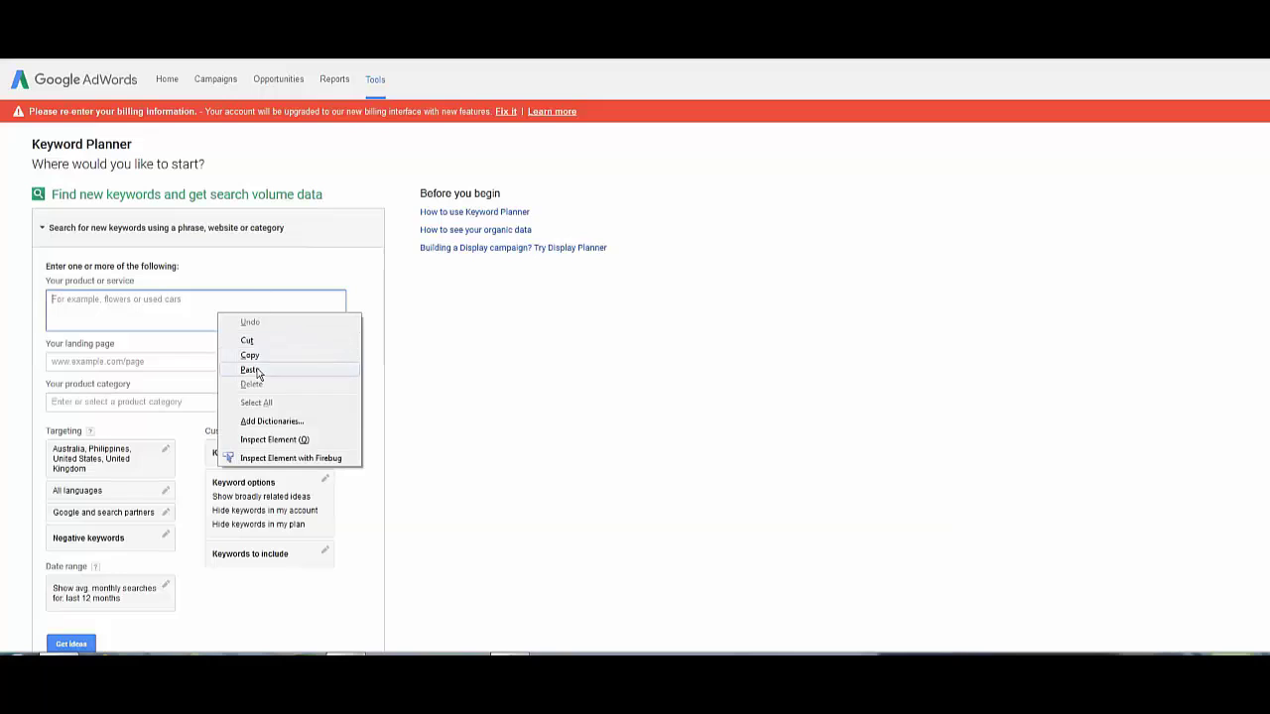
left_click(250, 369)
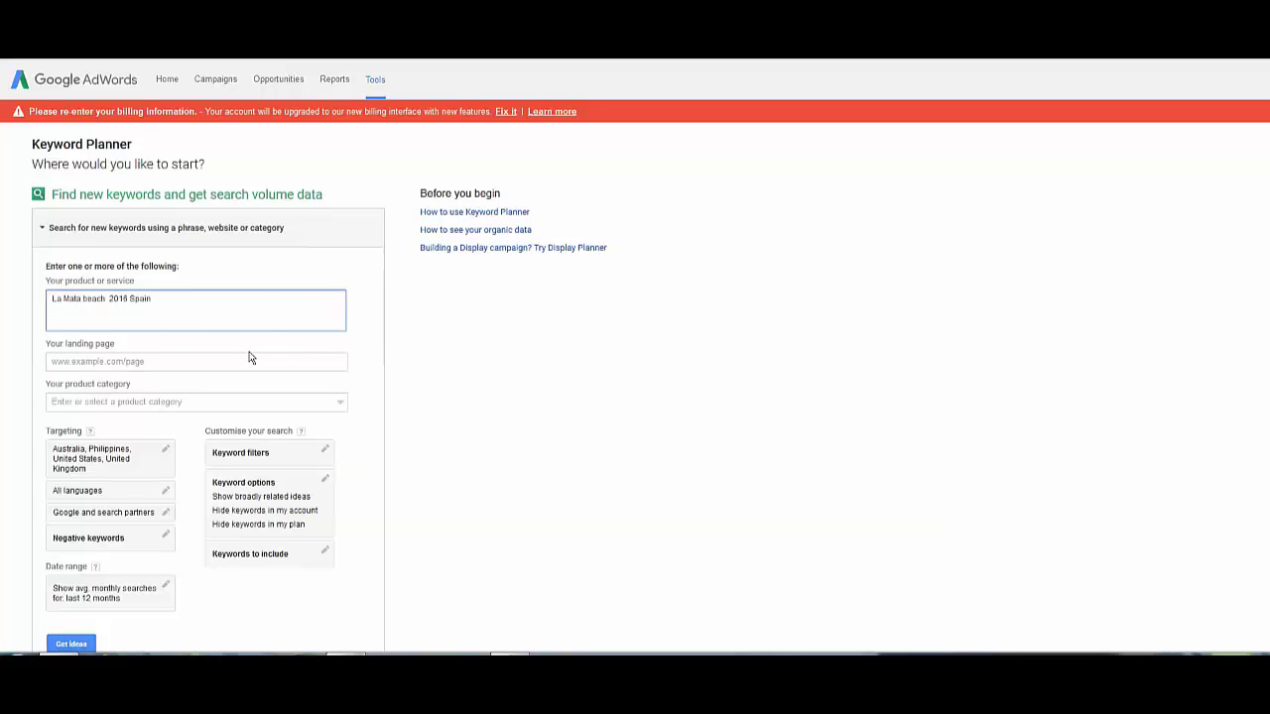
left_click(240, 364)
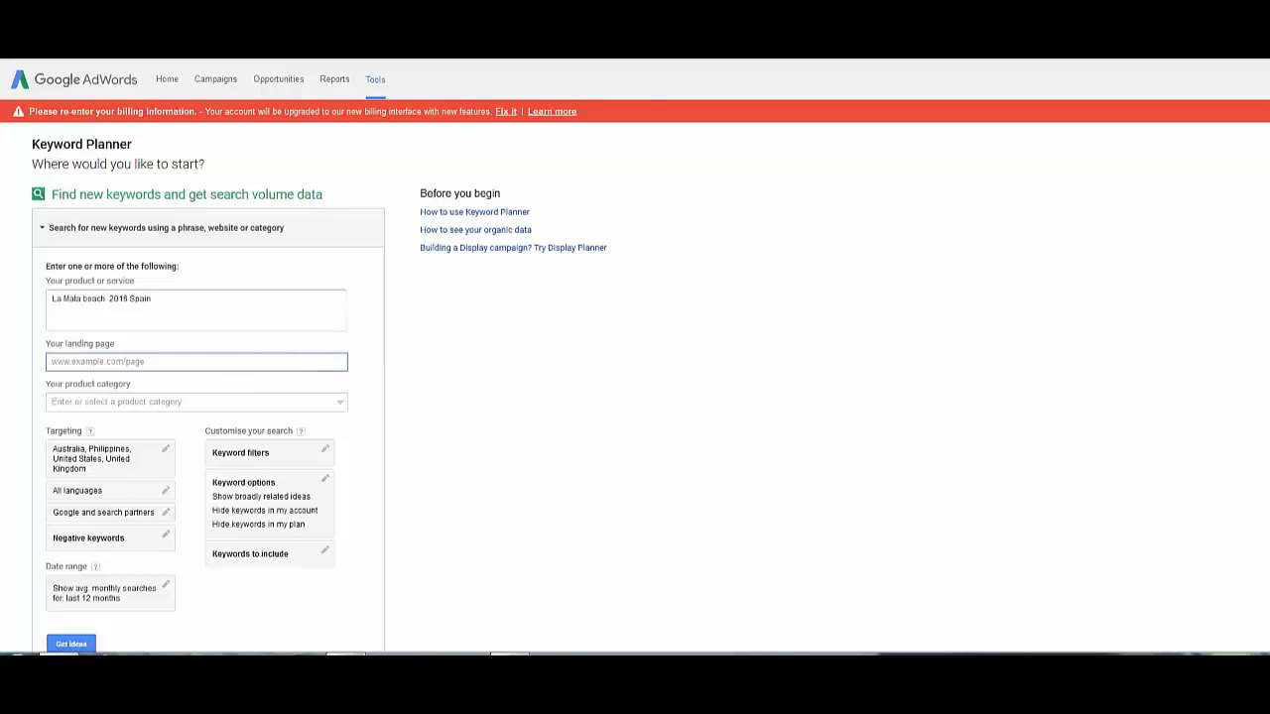
- Copy the video's watch-page link from its YouTube edit page
key("ctrl+Tab")
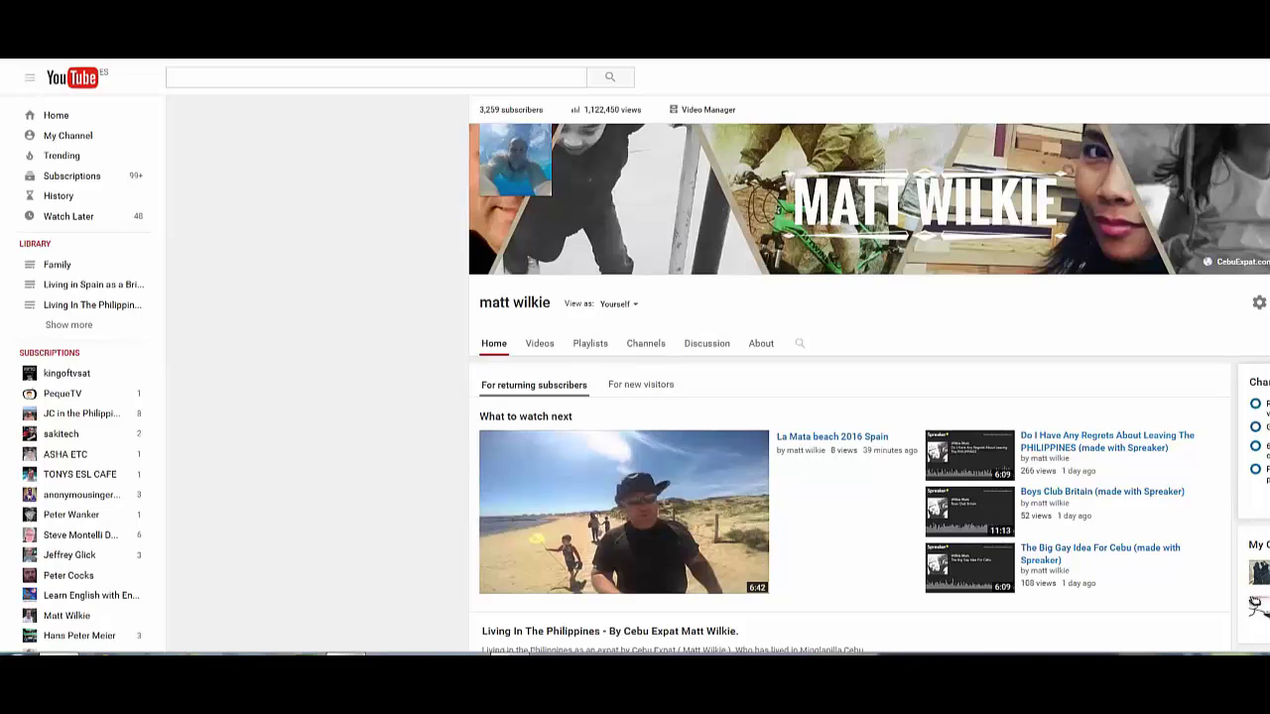
key("ctrl+Tab")
key("ctrl+Tab")
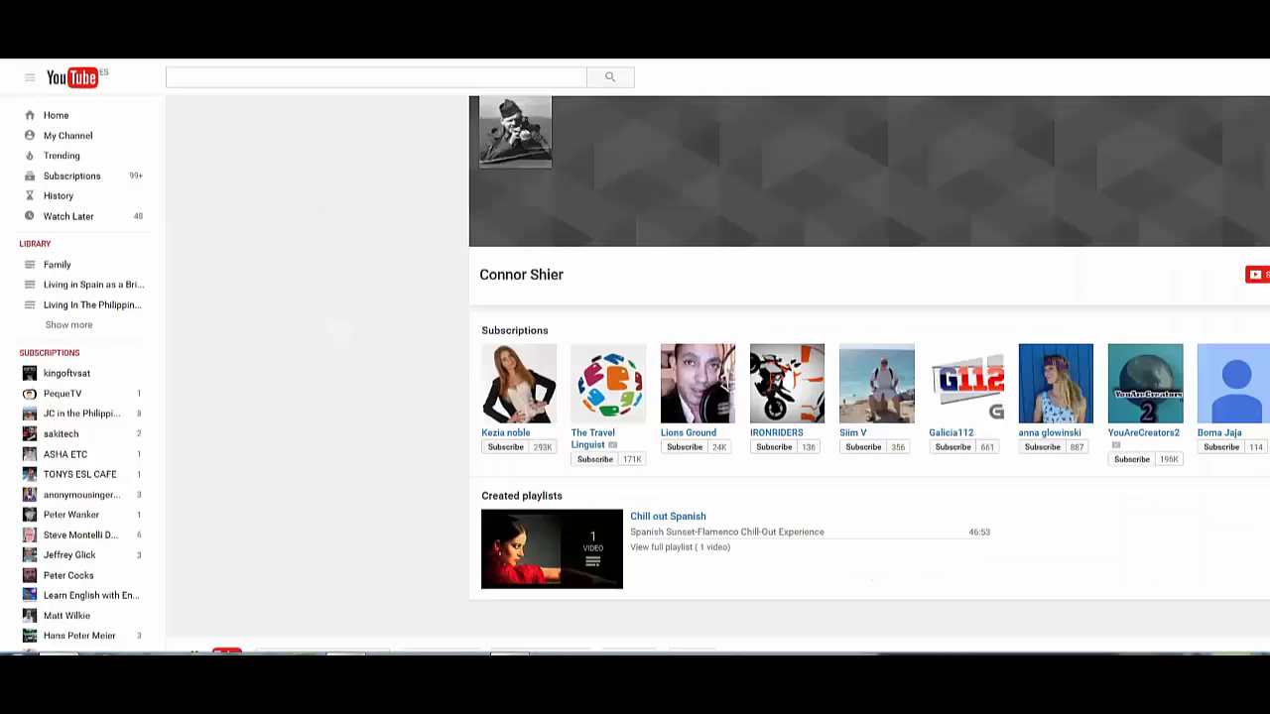
key("ctrl+Tab")
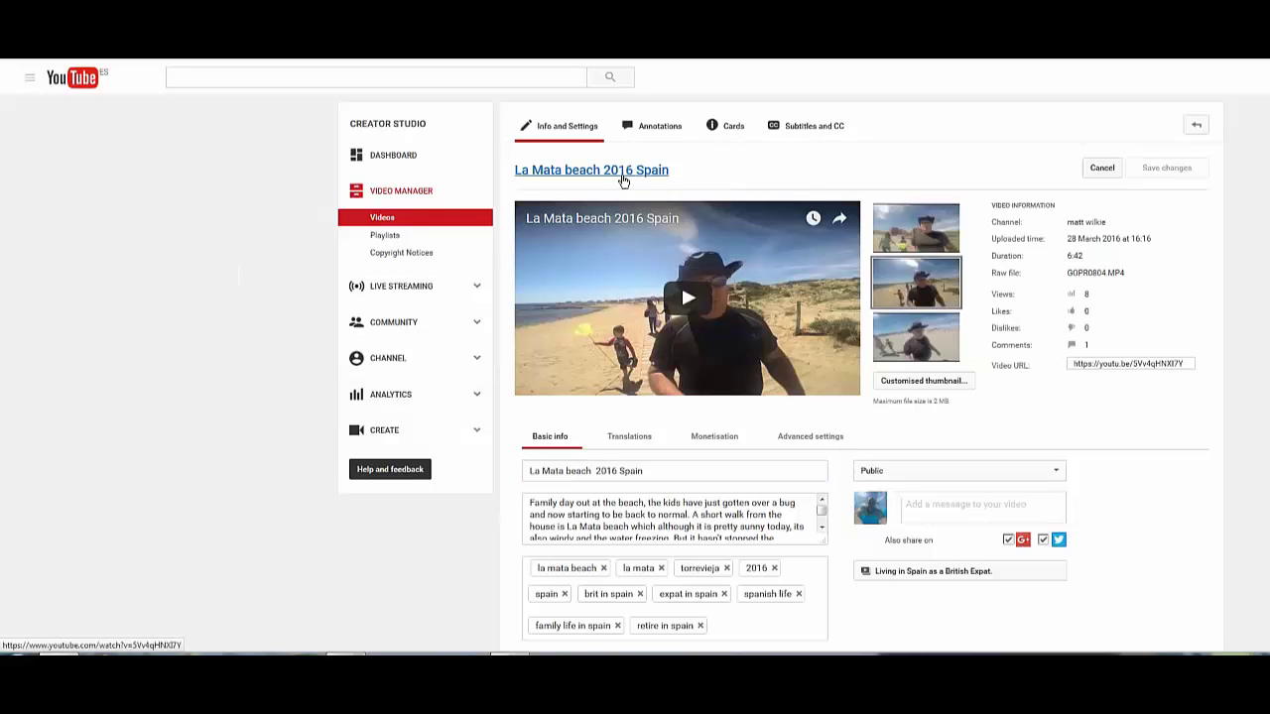
right_click(623, 178)
left_click(663, 192)
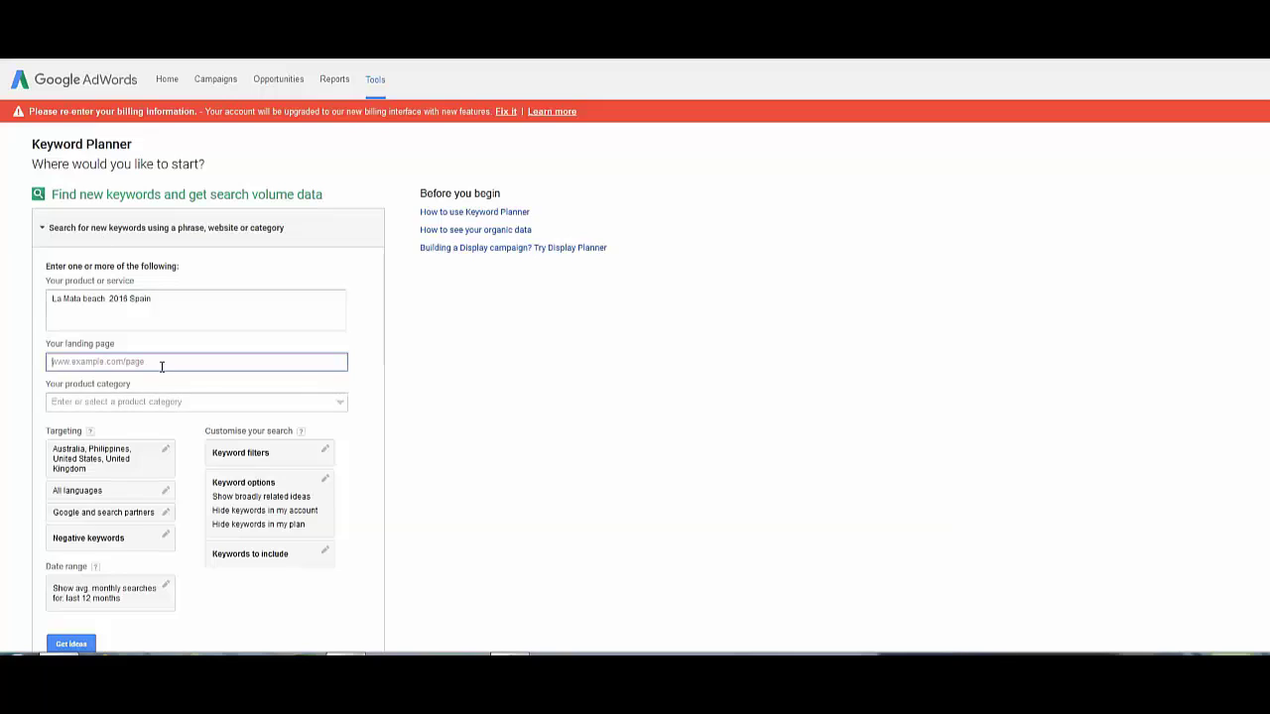
- Paste the video's URL as the landing page and choose Travel & Tourism as the product category
right_click(162, 366)
left_click(174, 421)
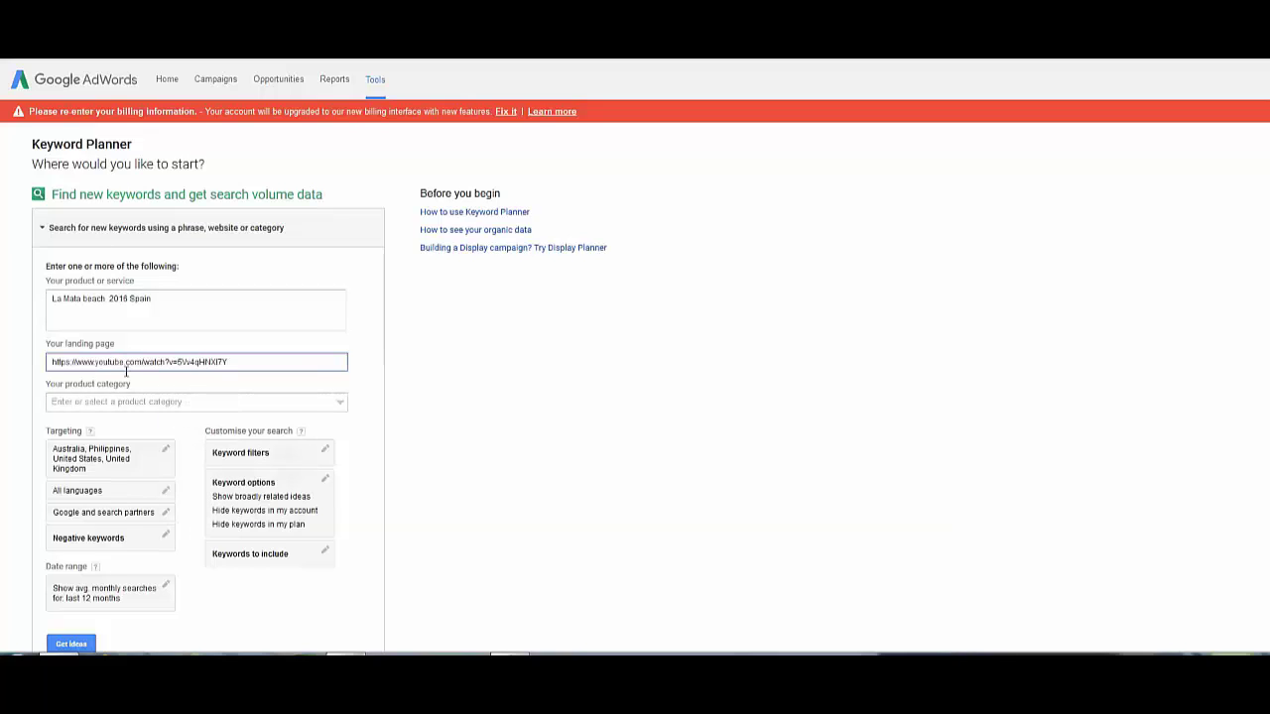
left_click_drag(55, 362, 212, 362)
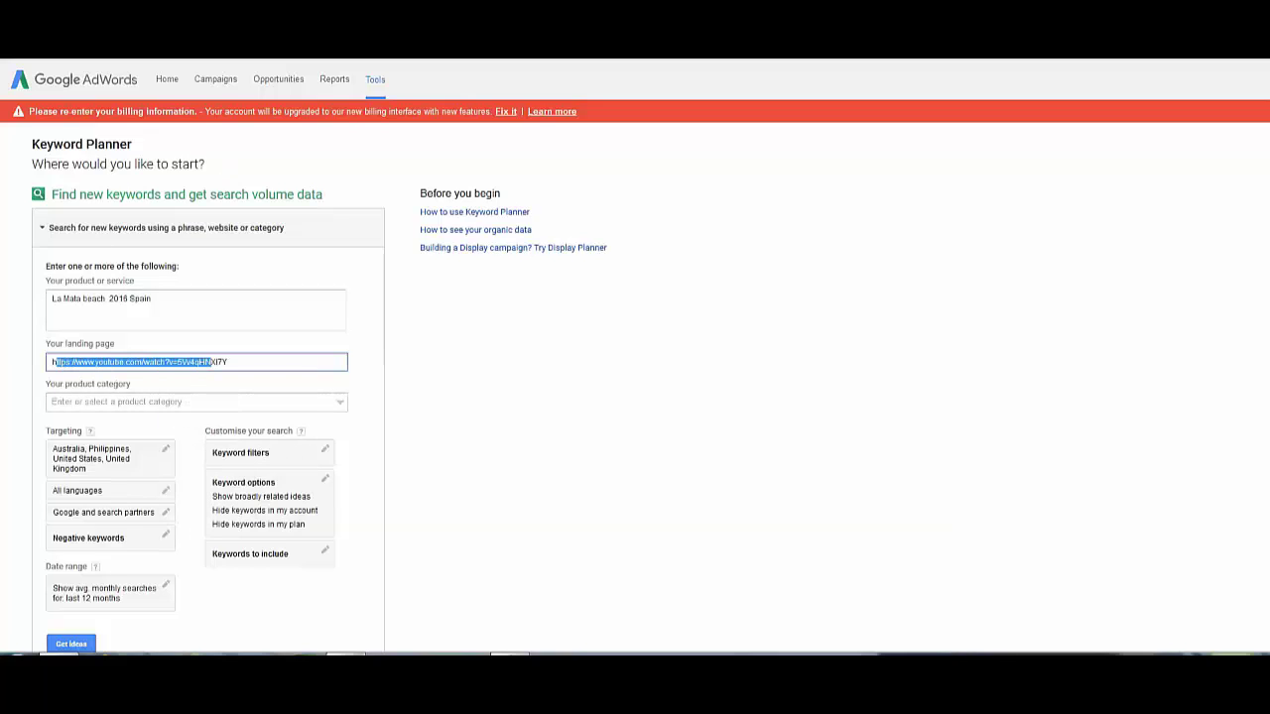
left_click(261, 366)
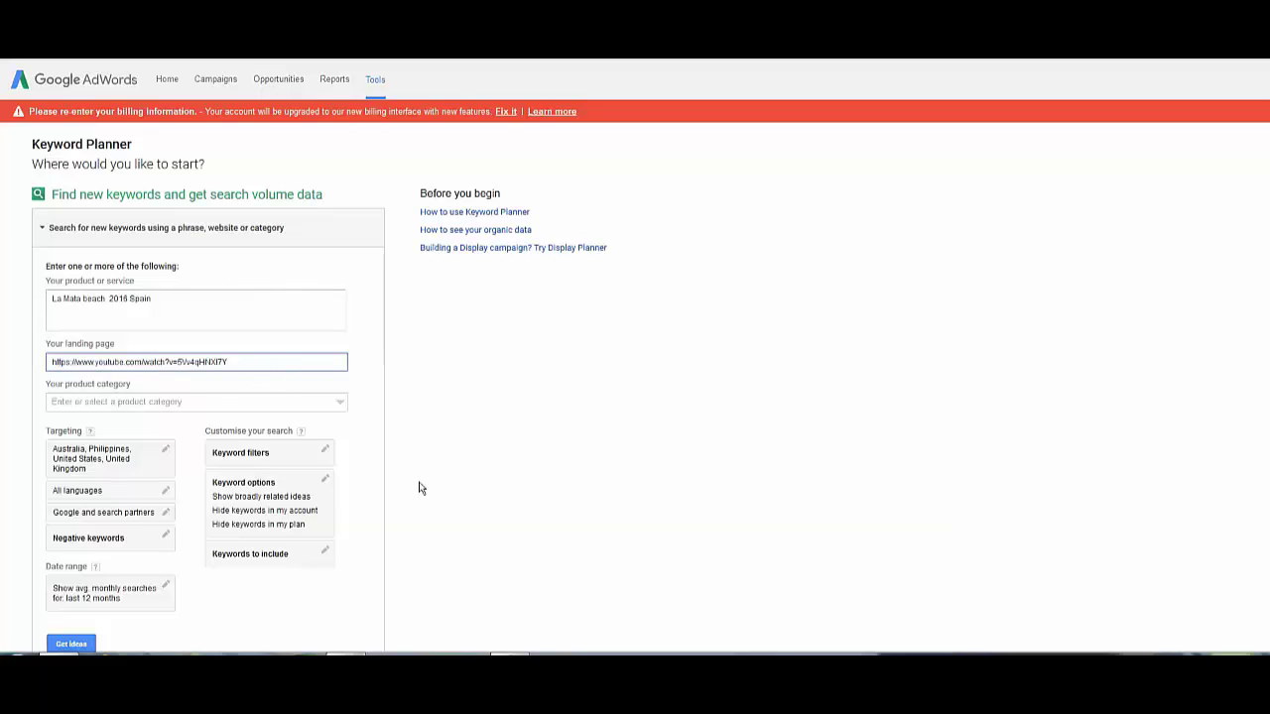
left_click(334, 400)
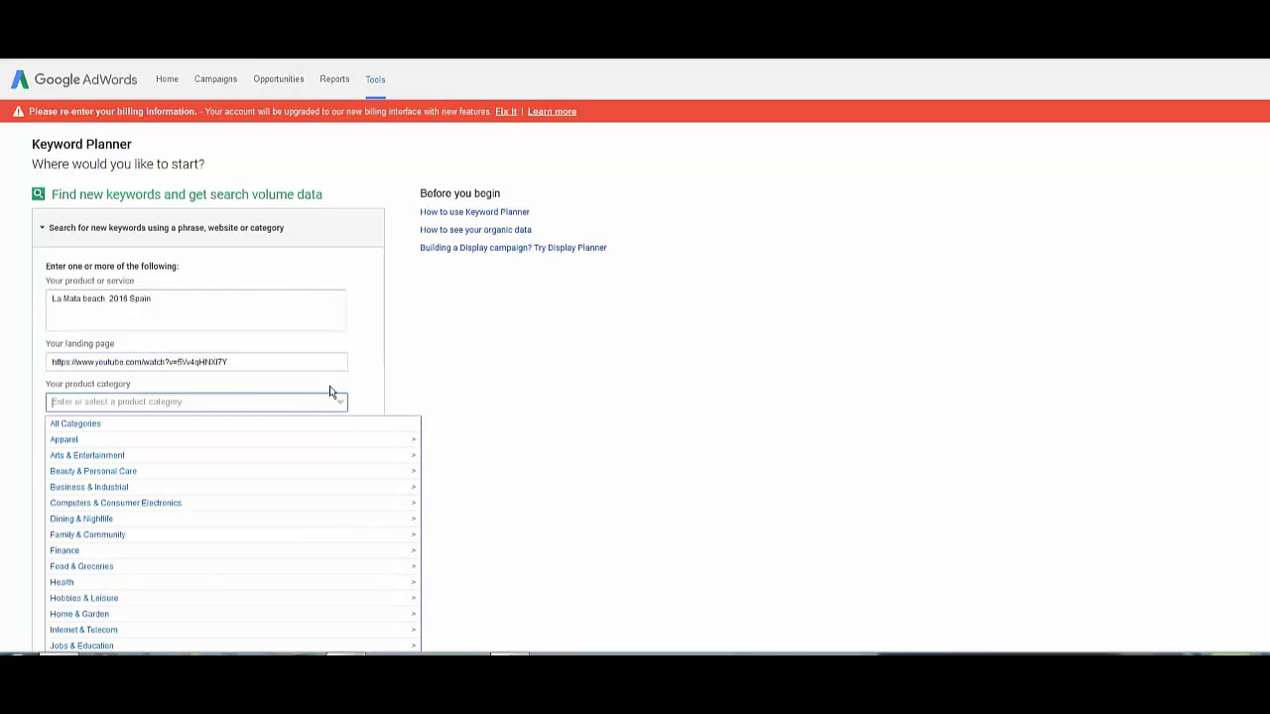
scroll(338, 536, "down", 2)
scroll(370, 496, "down", 1)
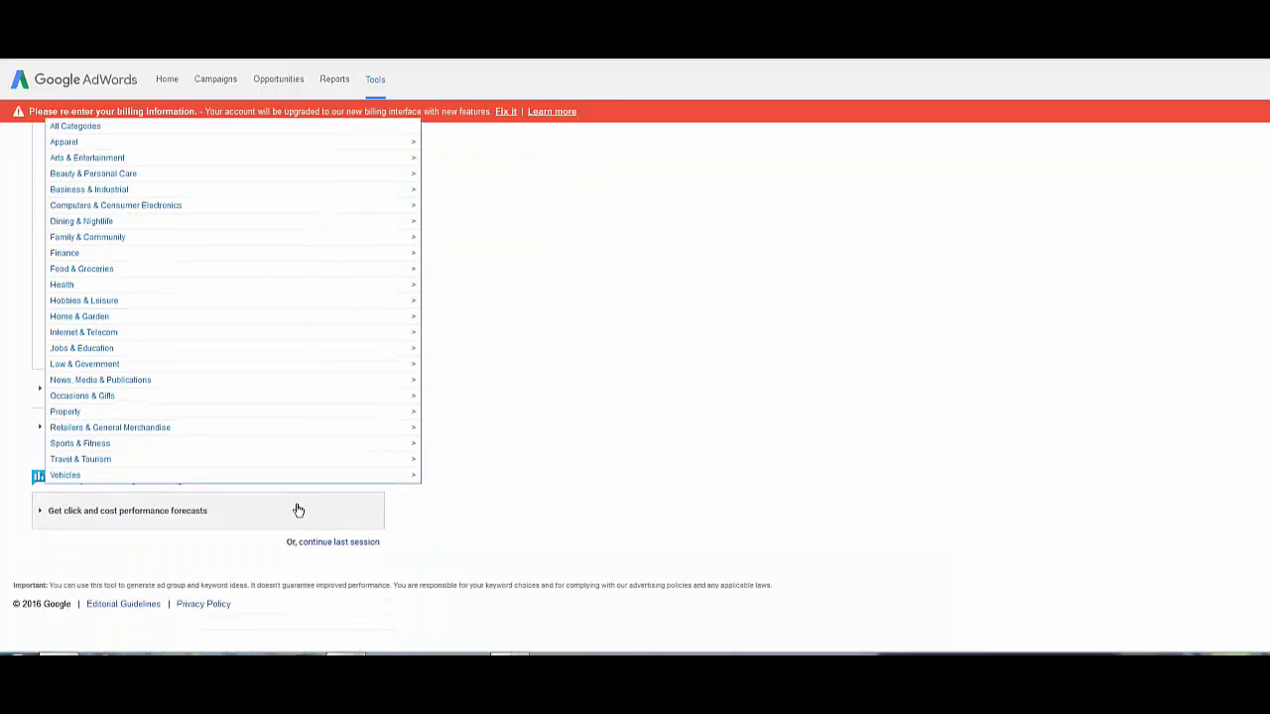
left_click(265, 466)
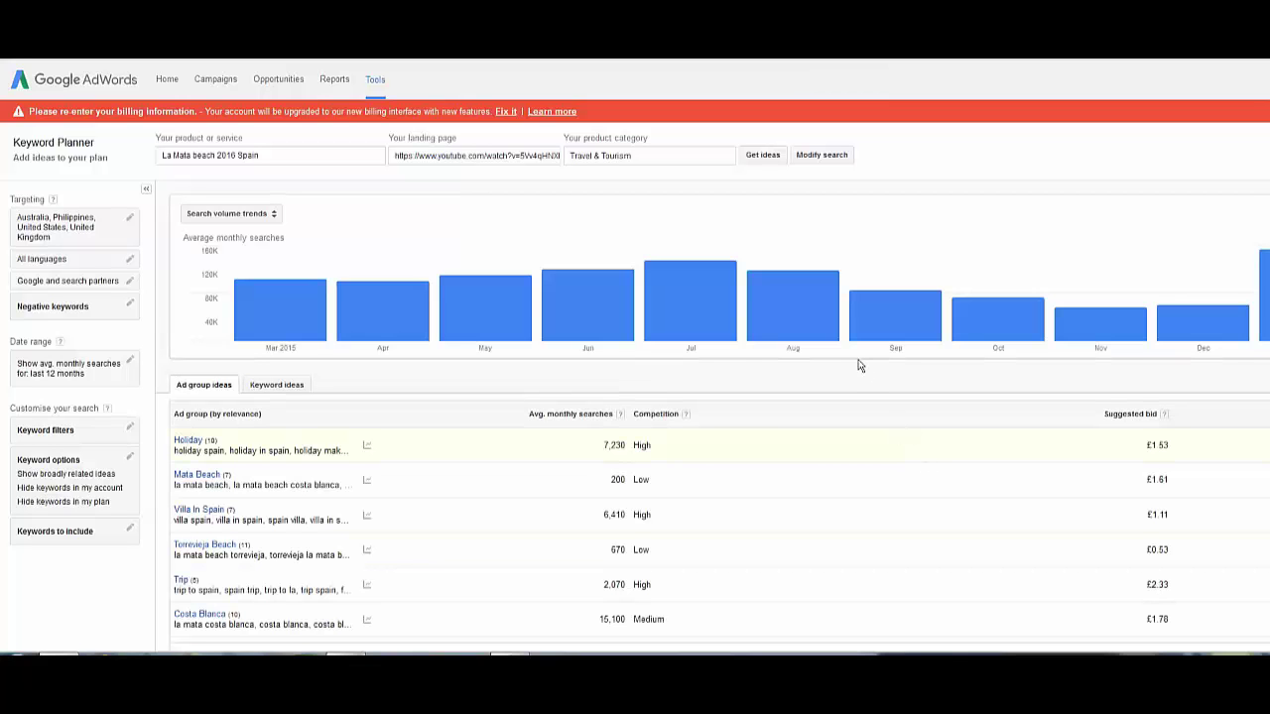
- Inspect the ad group ideas: Trip's £2.33 bid, and Costa Blanca's bid, keyword and search volume
scroll(896, 360, "down", 2)
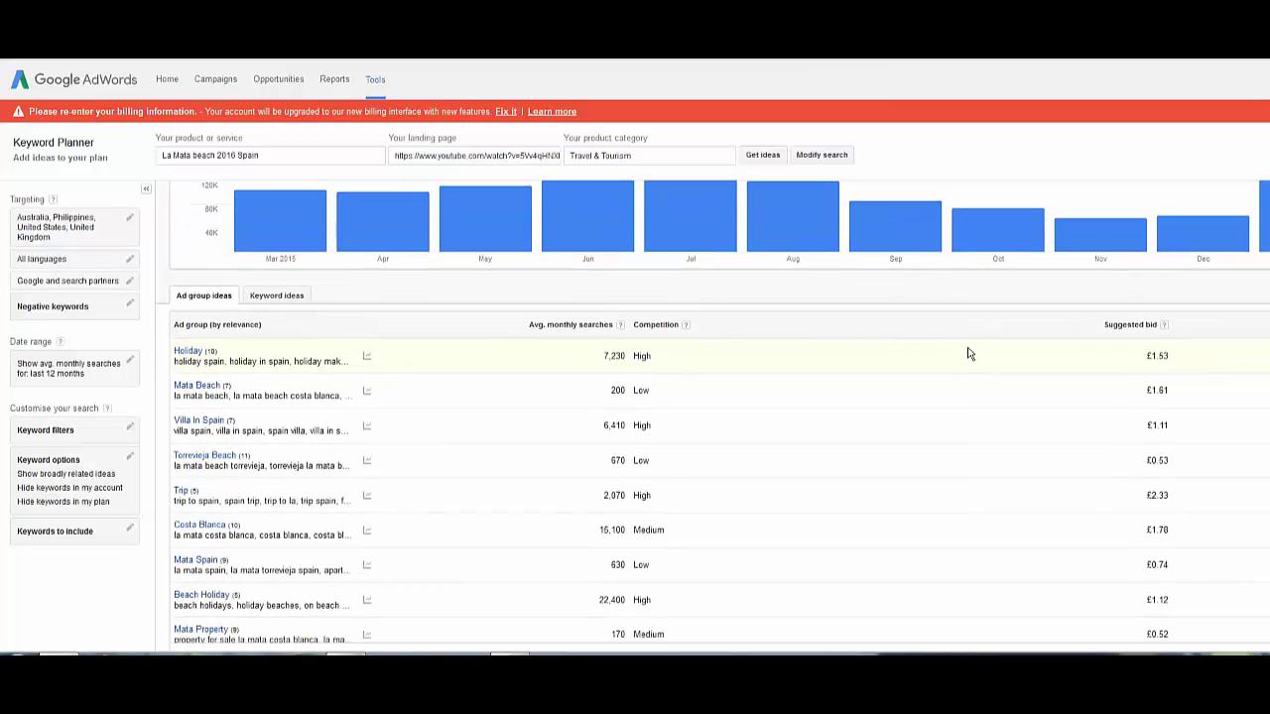
scroll(969, 355, "down", 1)
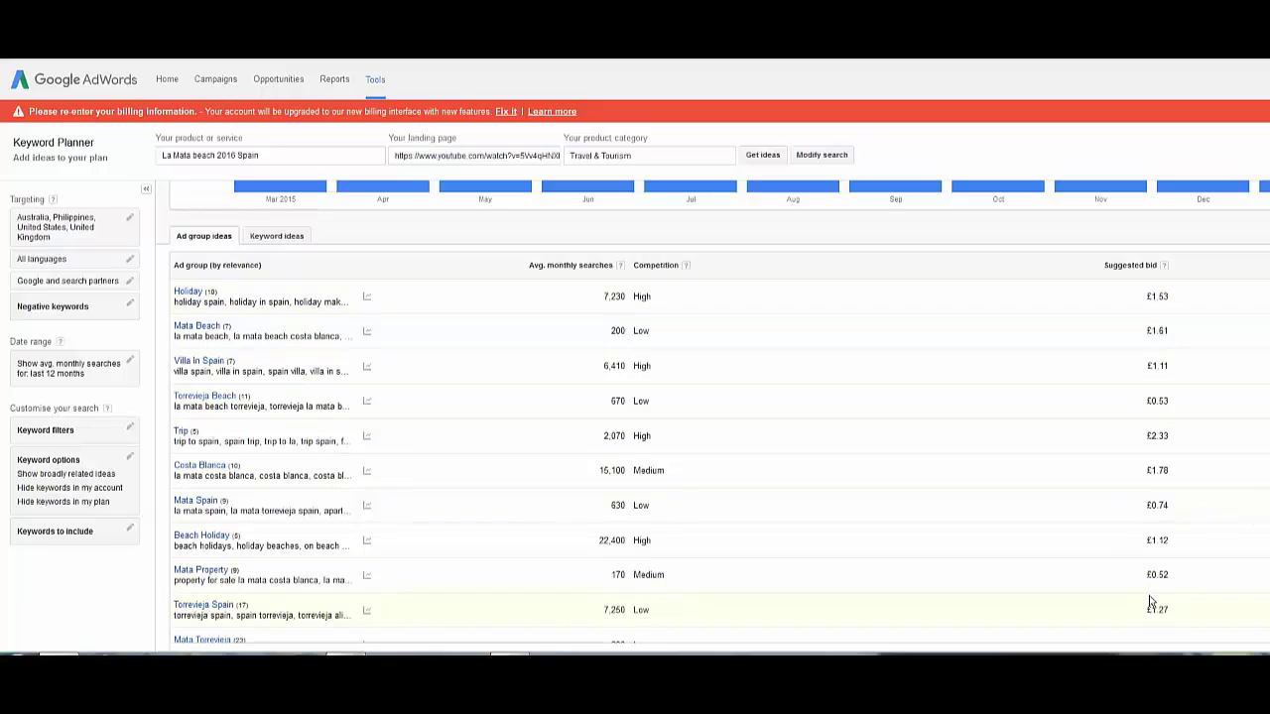
double_click(1151, 439)
left_click_drag(1151, 471, 1169, 474)
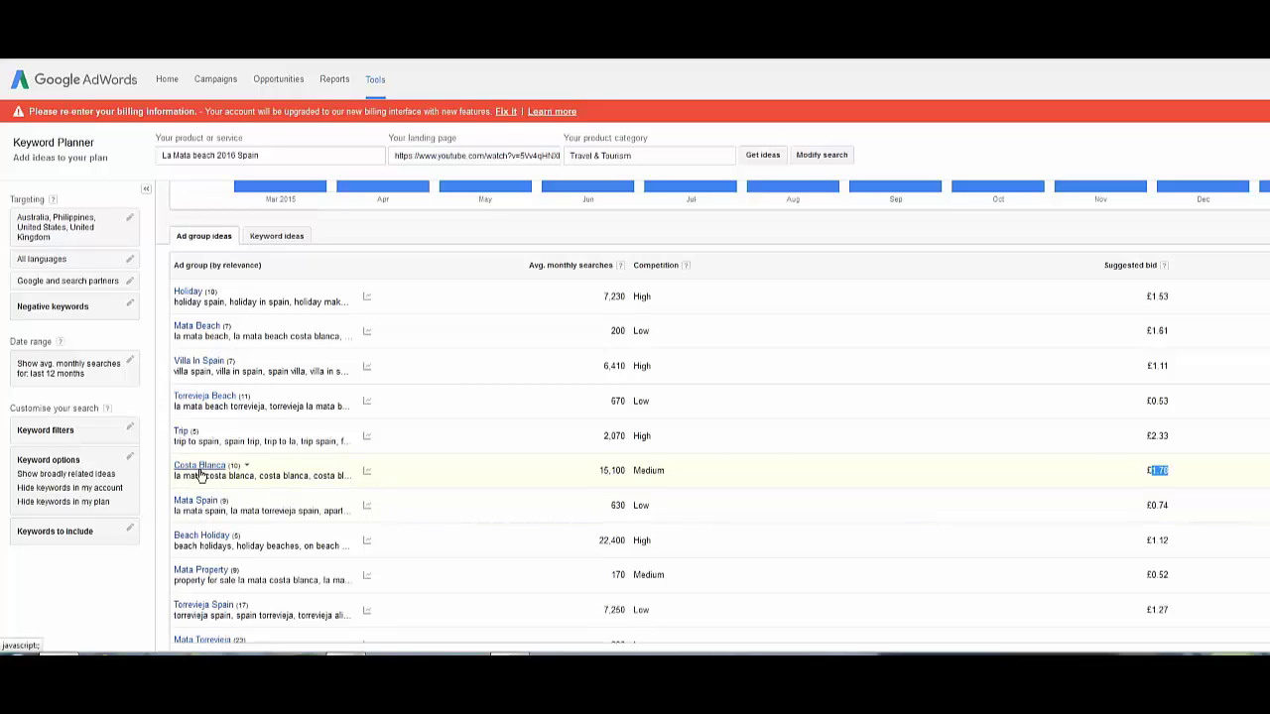
left_click_drag(256, 480, 179, 483)
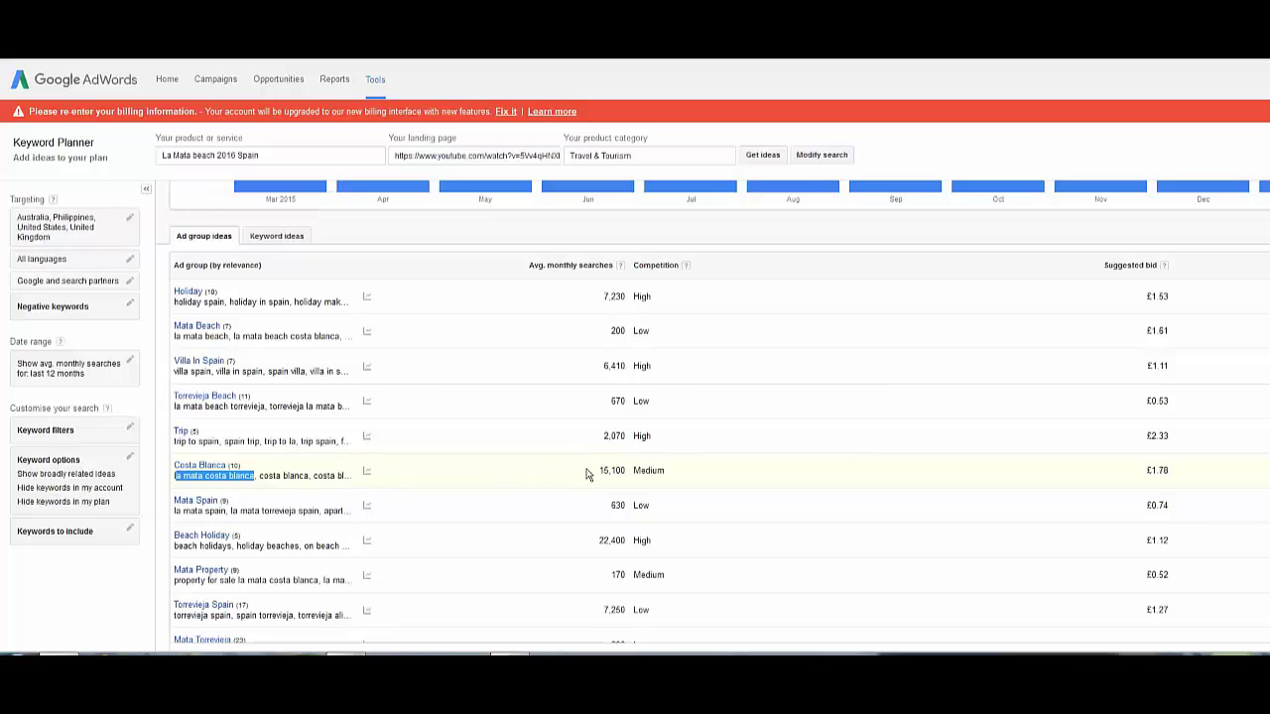
left_click_drag(602, 474, 623, 471)
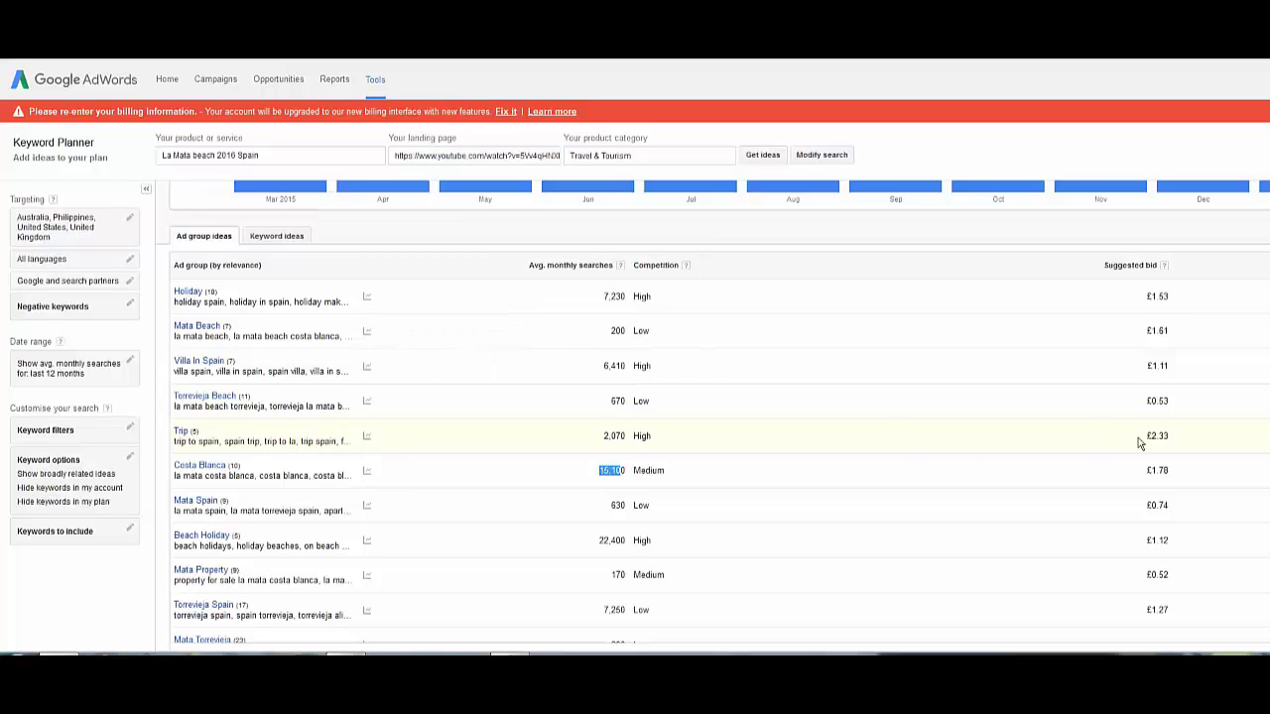
- Re-examine the Trip row's £2.33 bid, monthly searches and 'trip to spain' keyword
left_click_drag(1145, 437, 1171, 444)
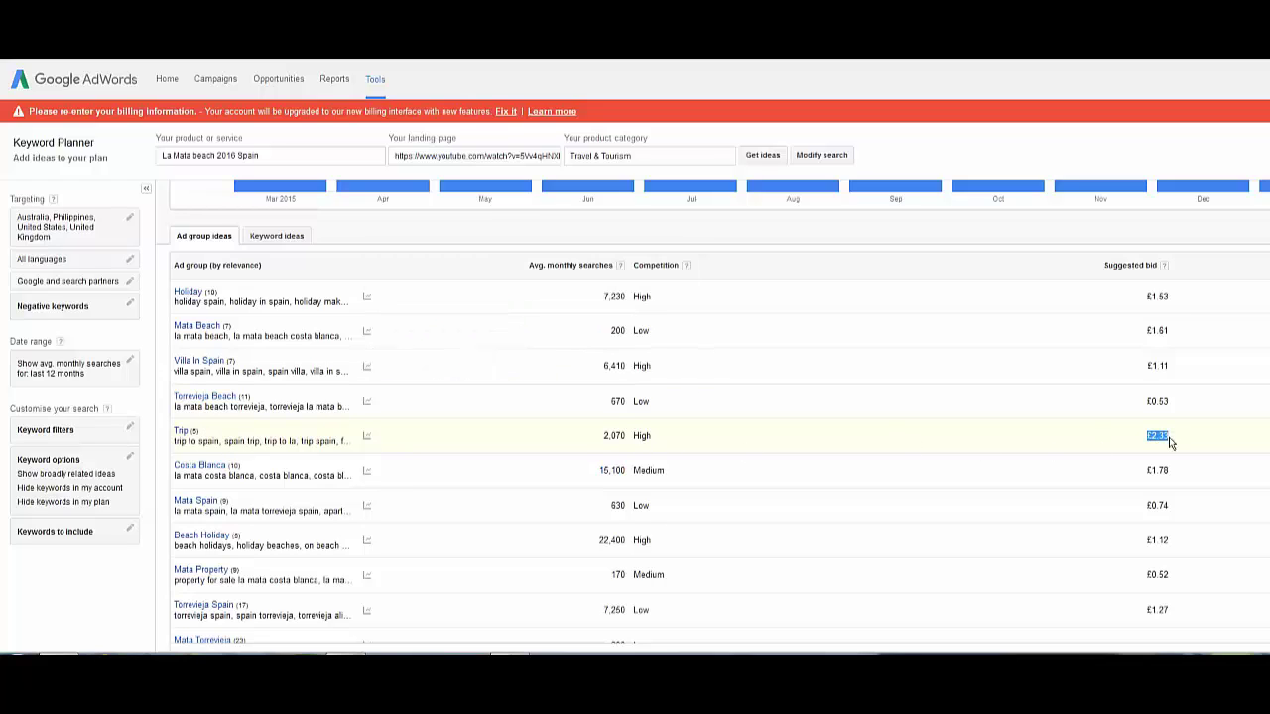
left_click(611, 436)
left_click_drag(611, 437, 612, 437)
left_click_drag(1143, 436, 1170, 444)
left_click_drag(216, 443, 175, 443)
left_click(1141, 273)
- Sort ad group ideas by suggested bid, highest first, with Trip £2.33 and Mata £2.19 leading
left_click(1137, 267)
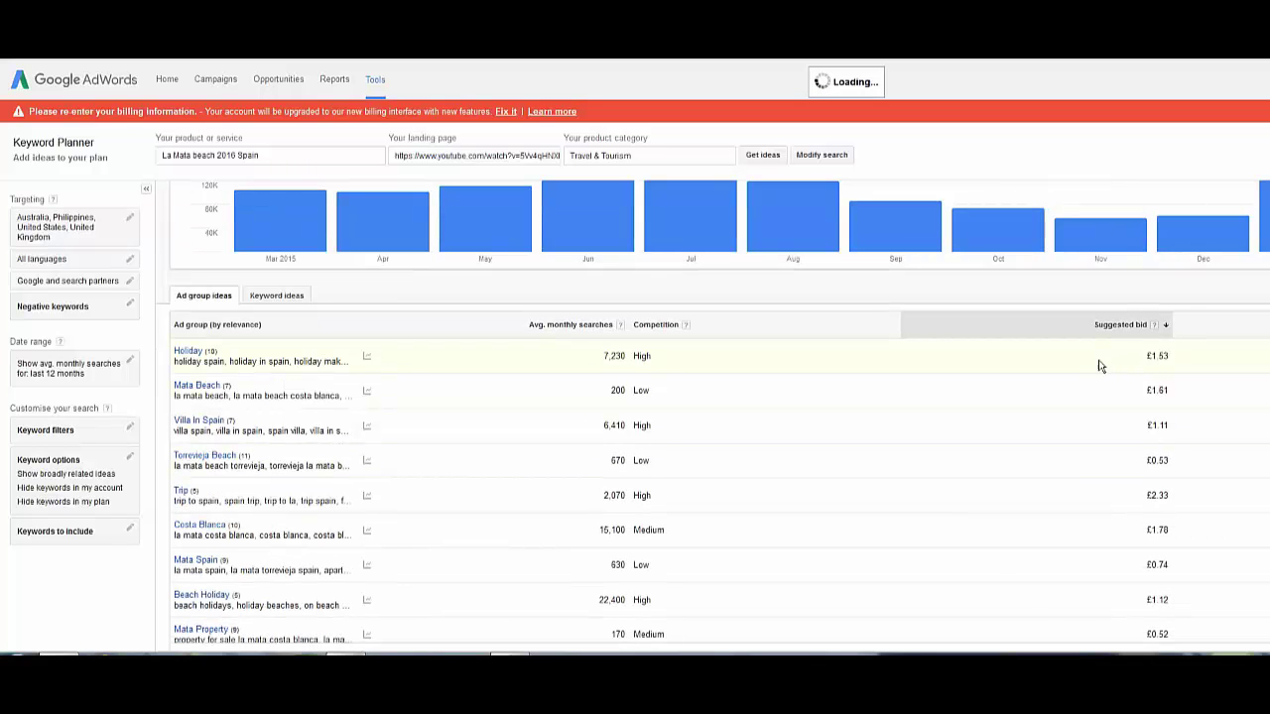
scroll(1100, 367, "down", 3)
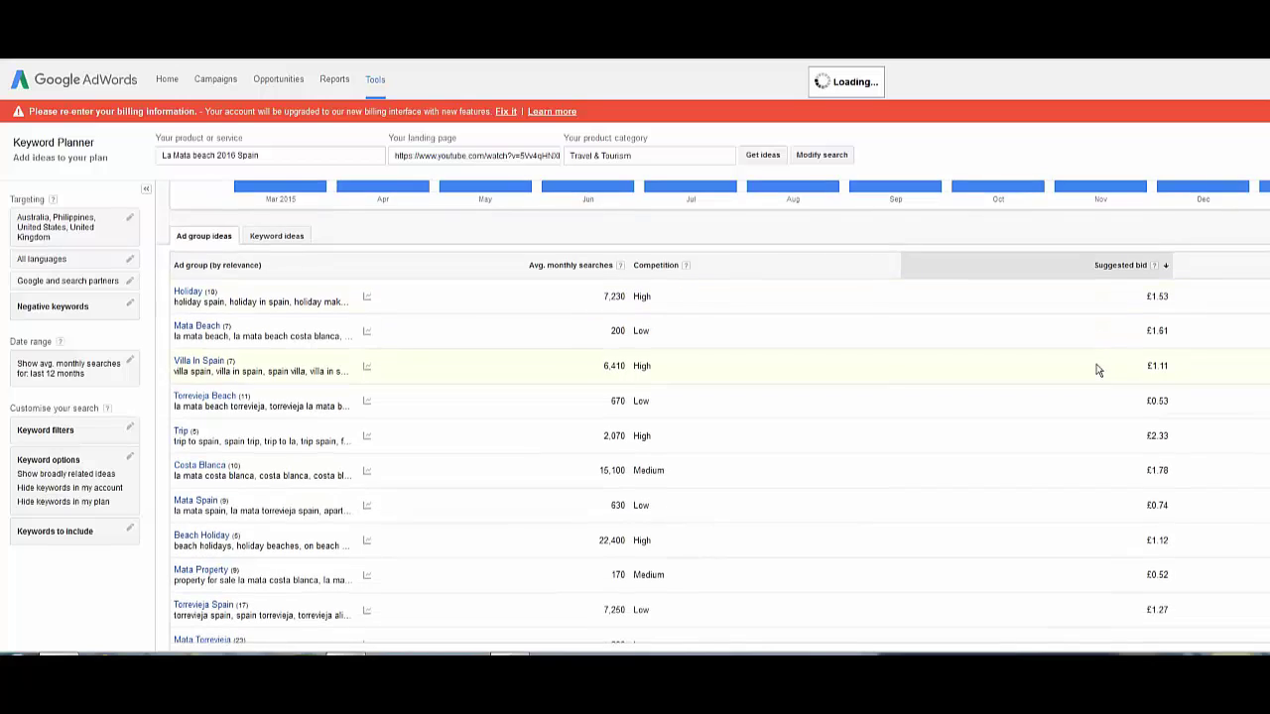
scroll(1098, 365, "up", 2)
left_click_drag(571, 265, 558, 264)
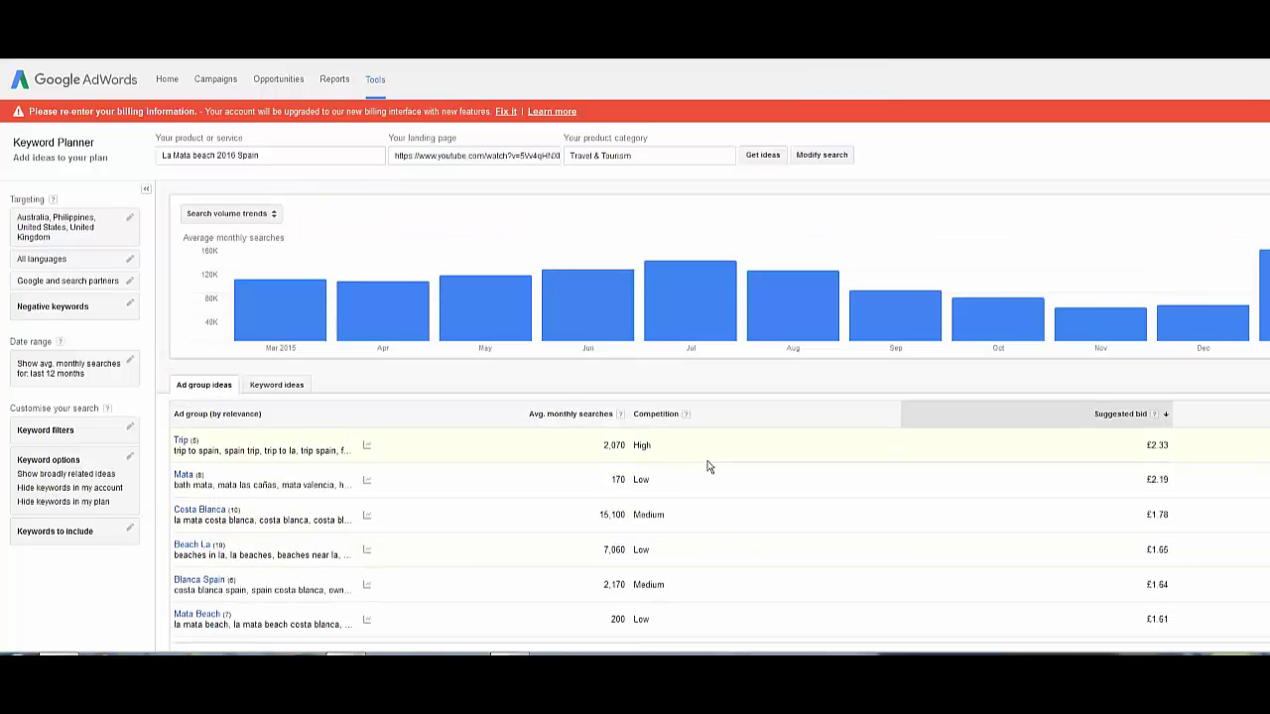
scroll(709, 466, "down", 1)
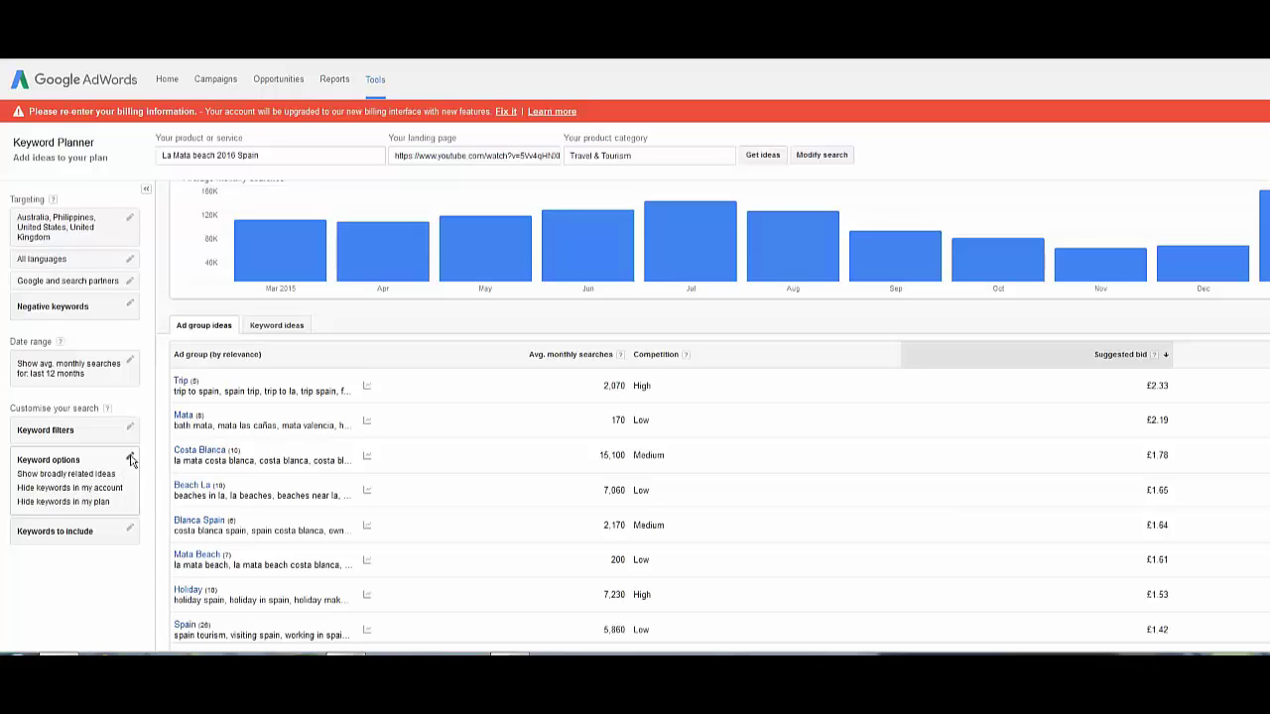
- Turn on 'Only show ideas closely related' in the keyword options and check the resulting ideas
left_click(130, 459)
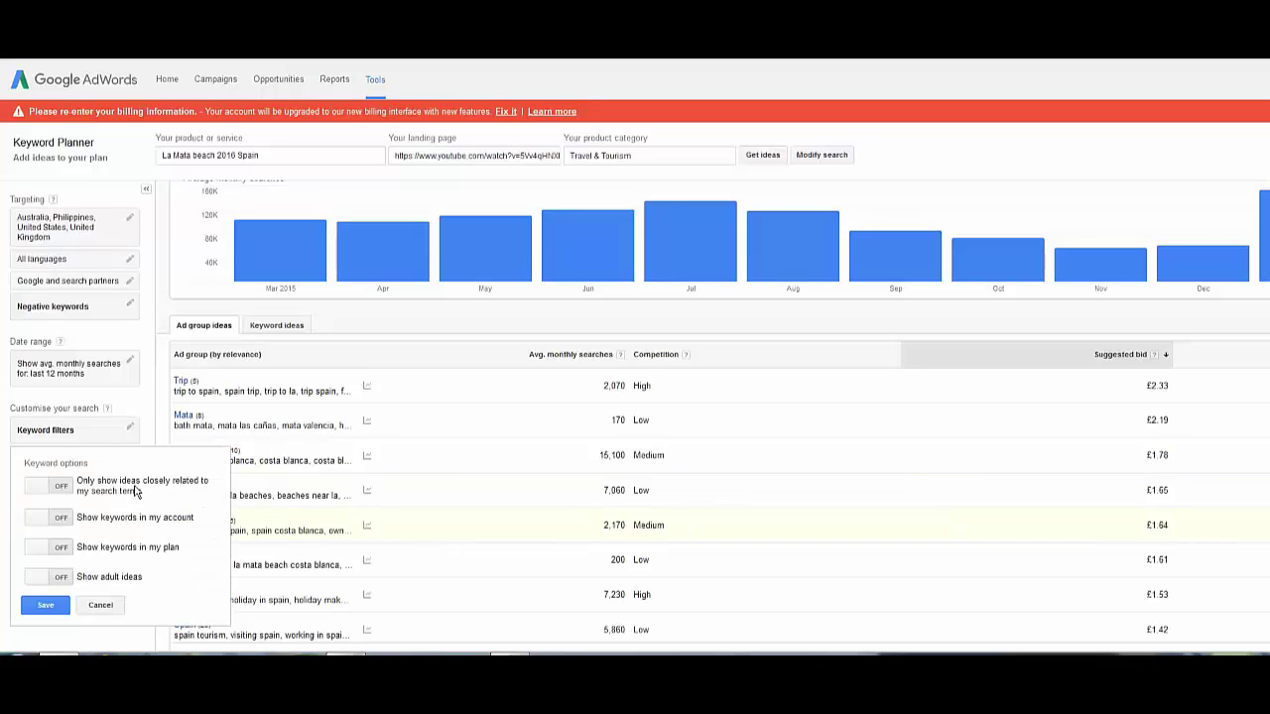
left_click(64, 490)
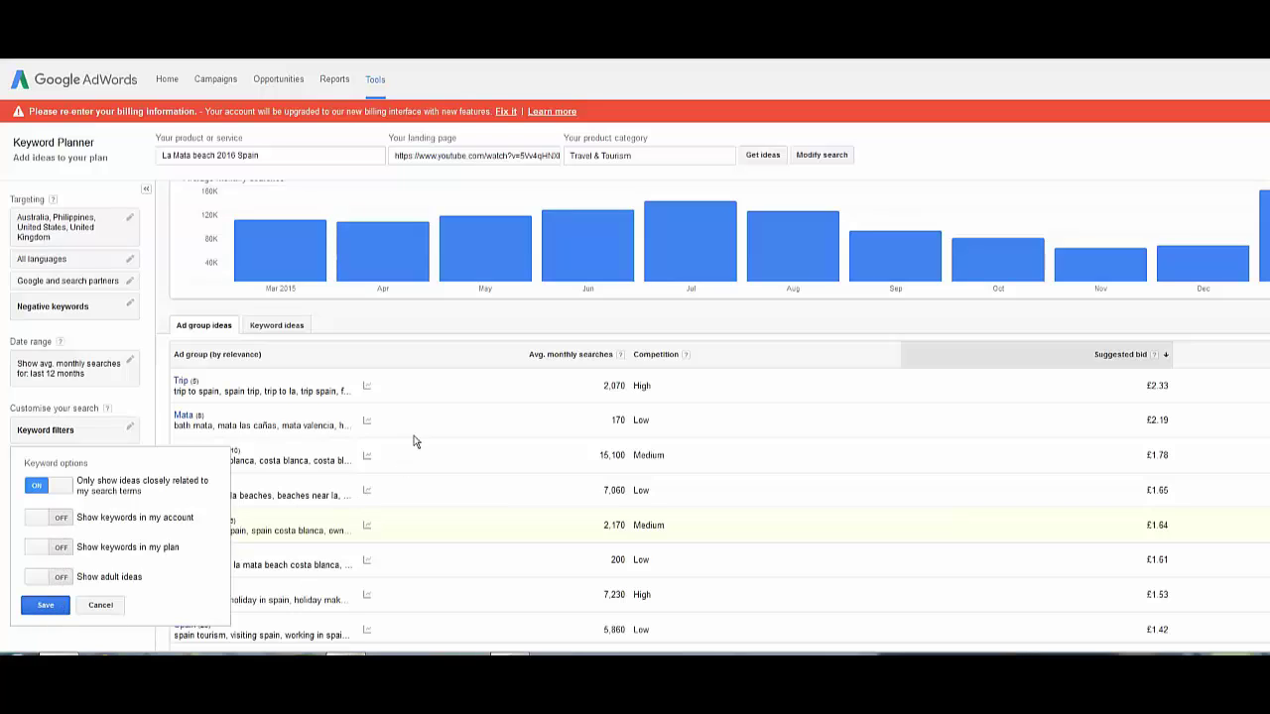
left_click(30, 604)
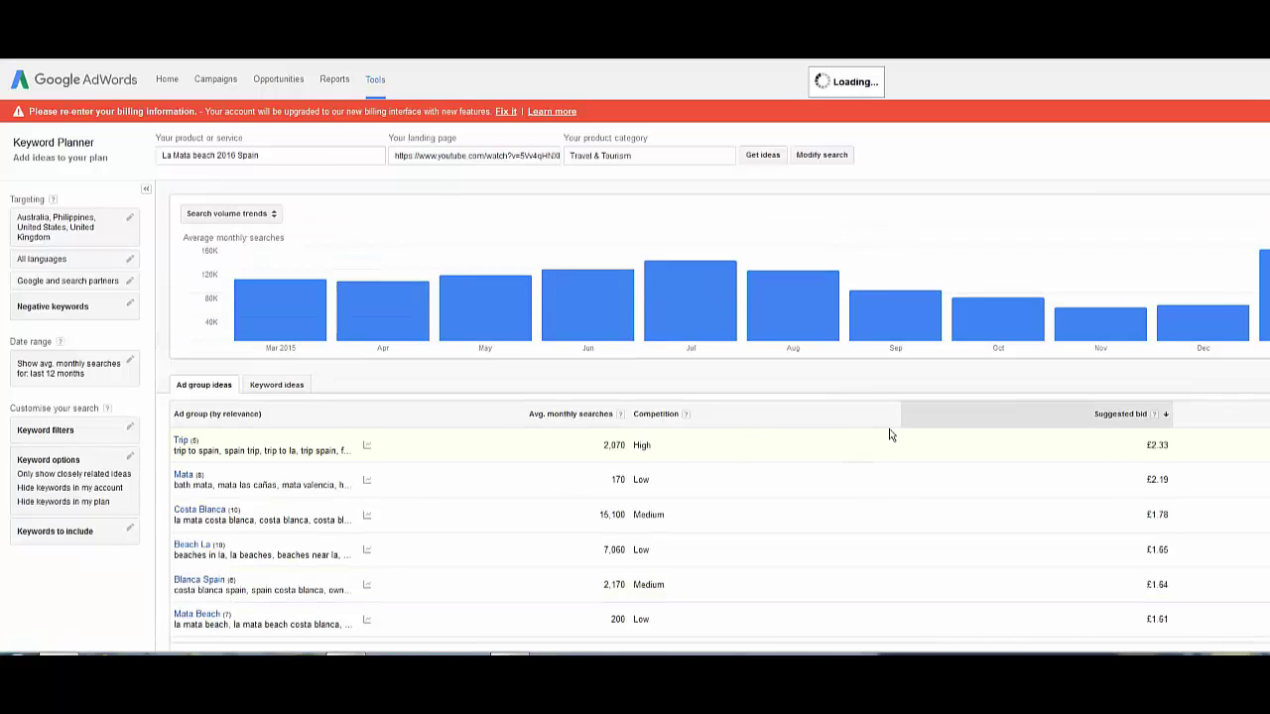
scroll(928, 427, "down", 1)
scroll(928, 426, "down", 2)
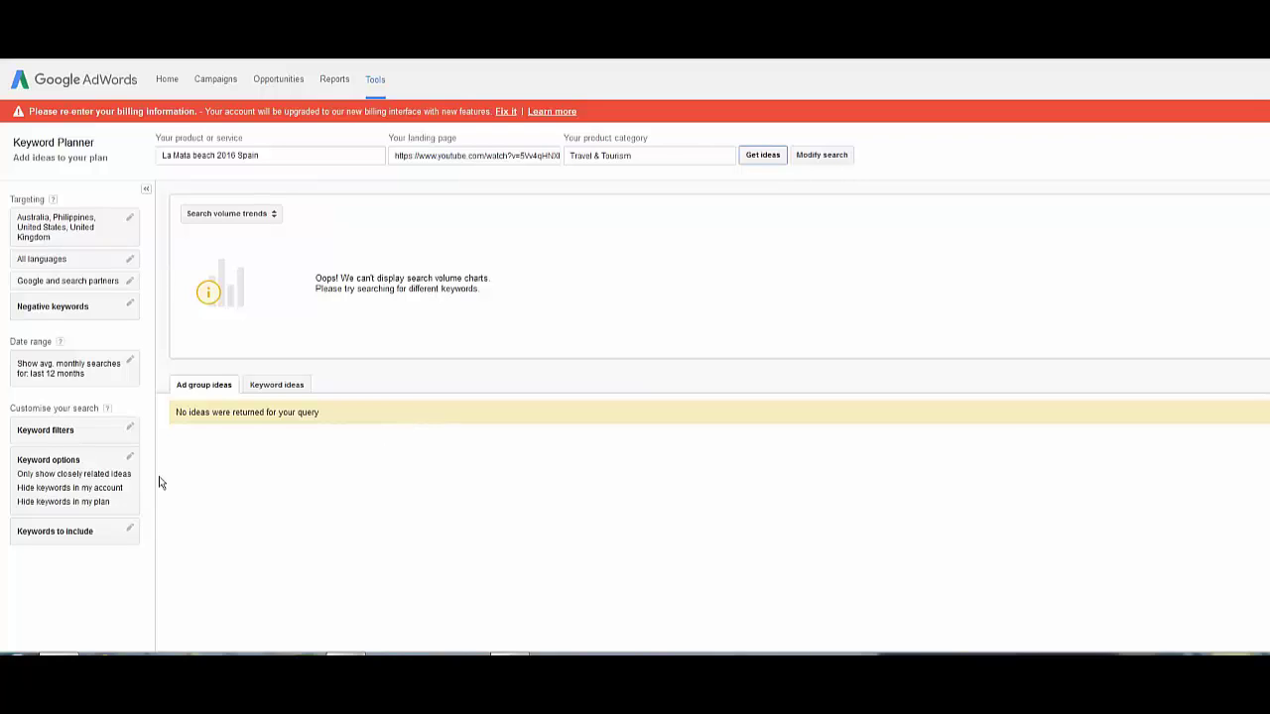
- Switch the closely related filter back off so broadly related ideas show again
left_click(130, 462)
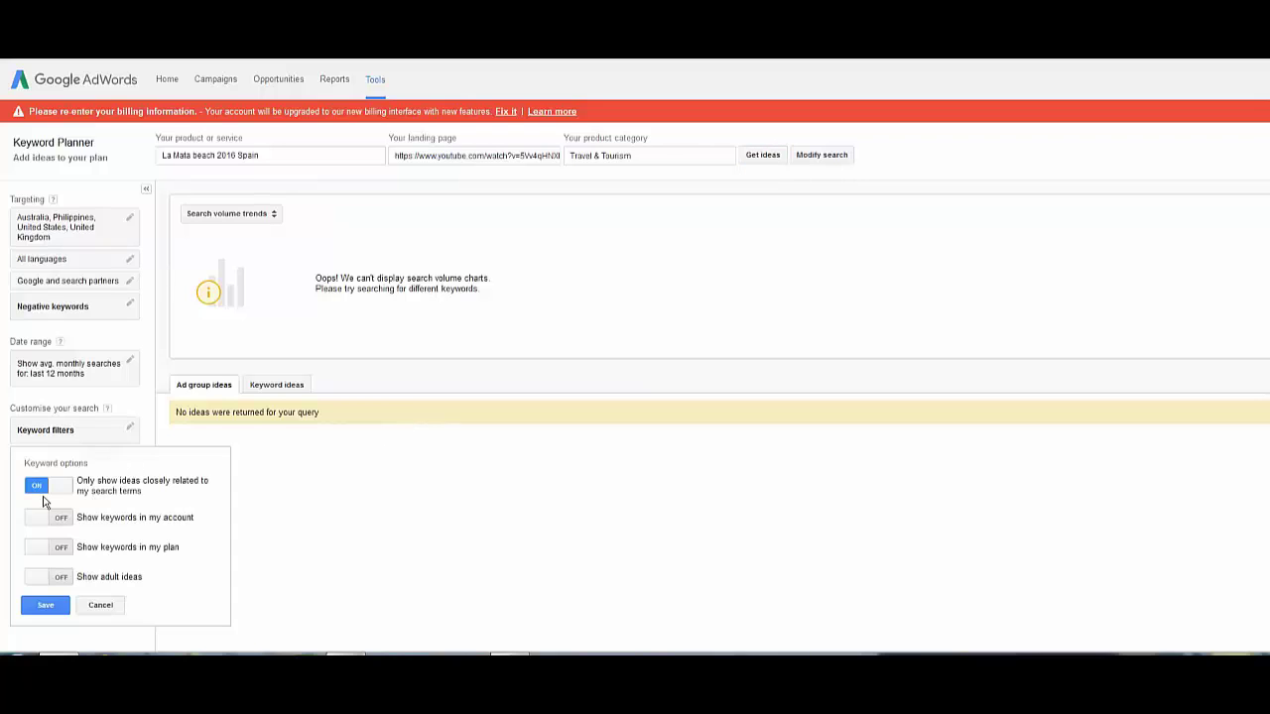
left_click(44, 487)
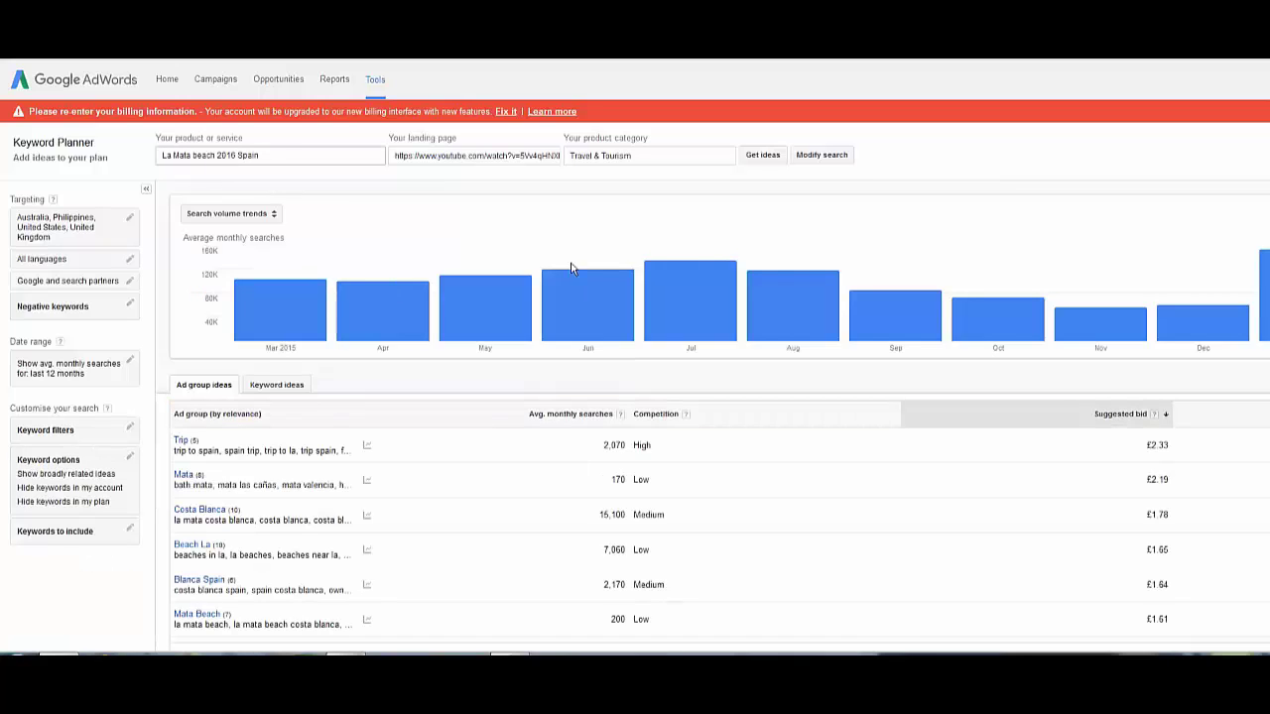
scroll(861, 421, "down", 1)
scroll(849, 369, "down", 1)
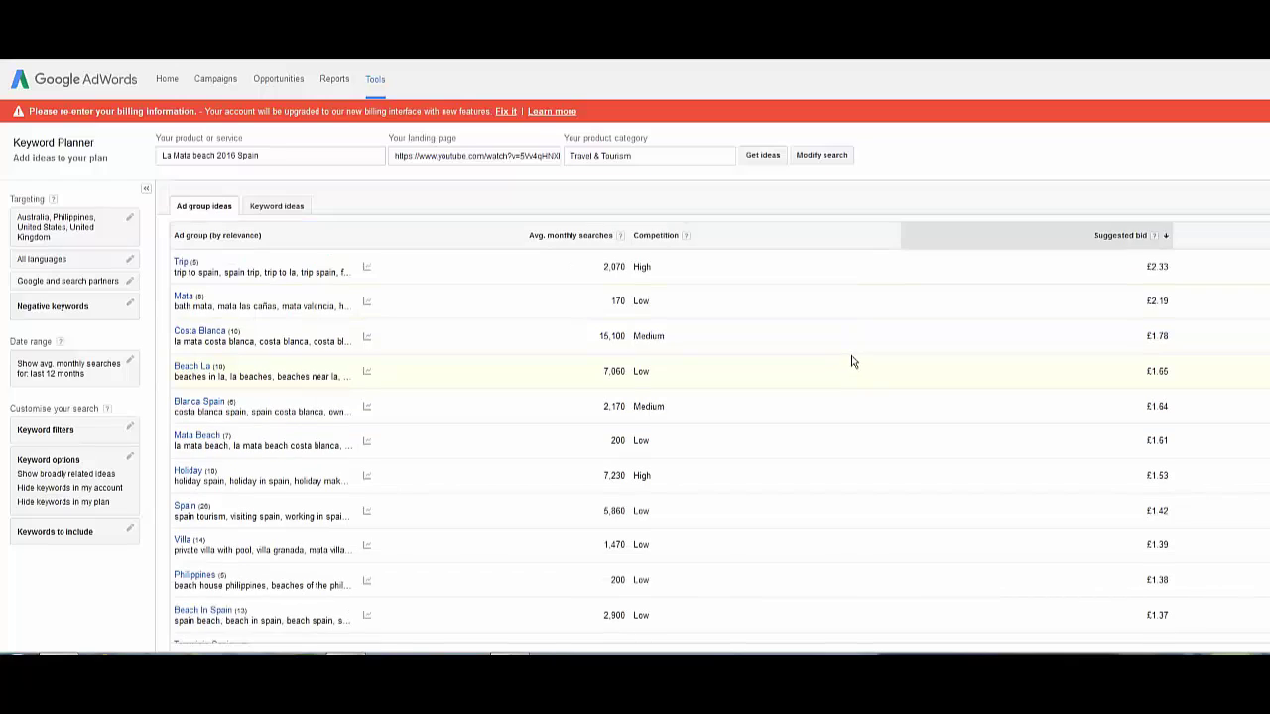
scroll(828, 362, "down", 1)
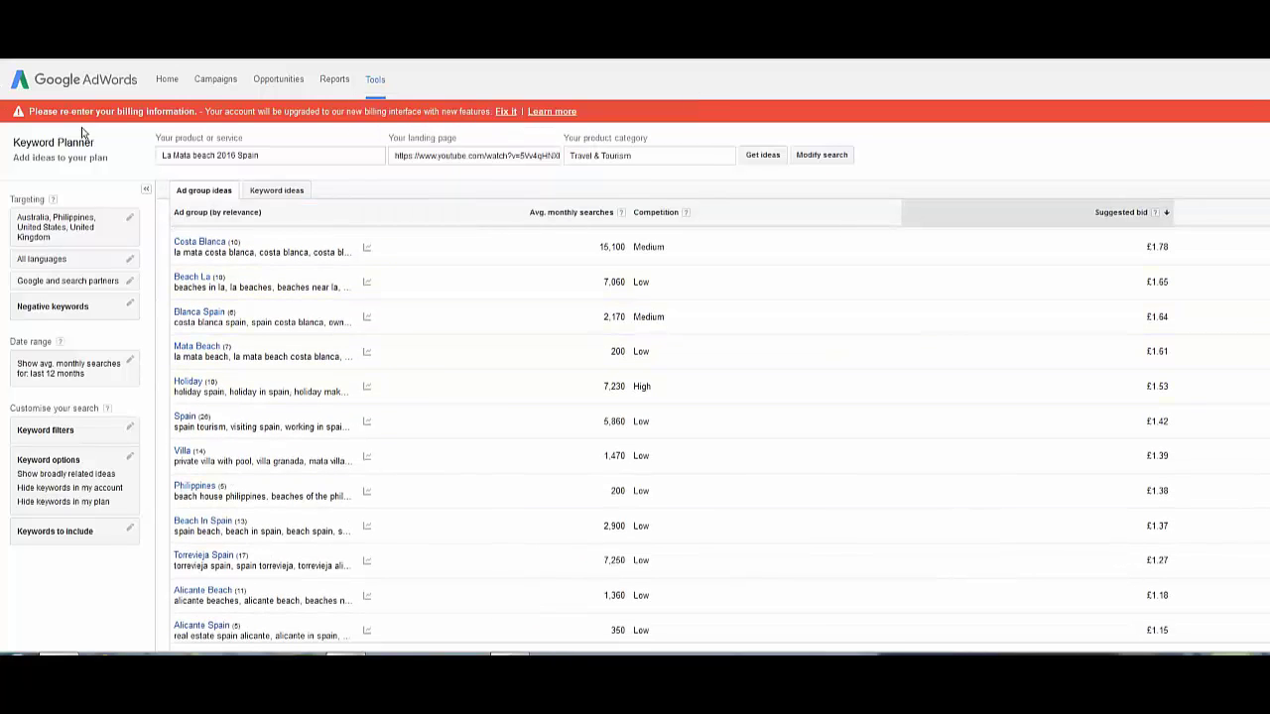
scroll(714, 397, "down", 2)
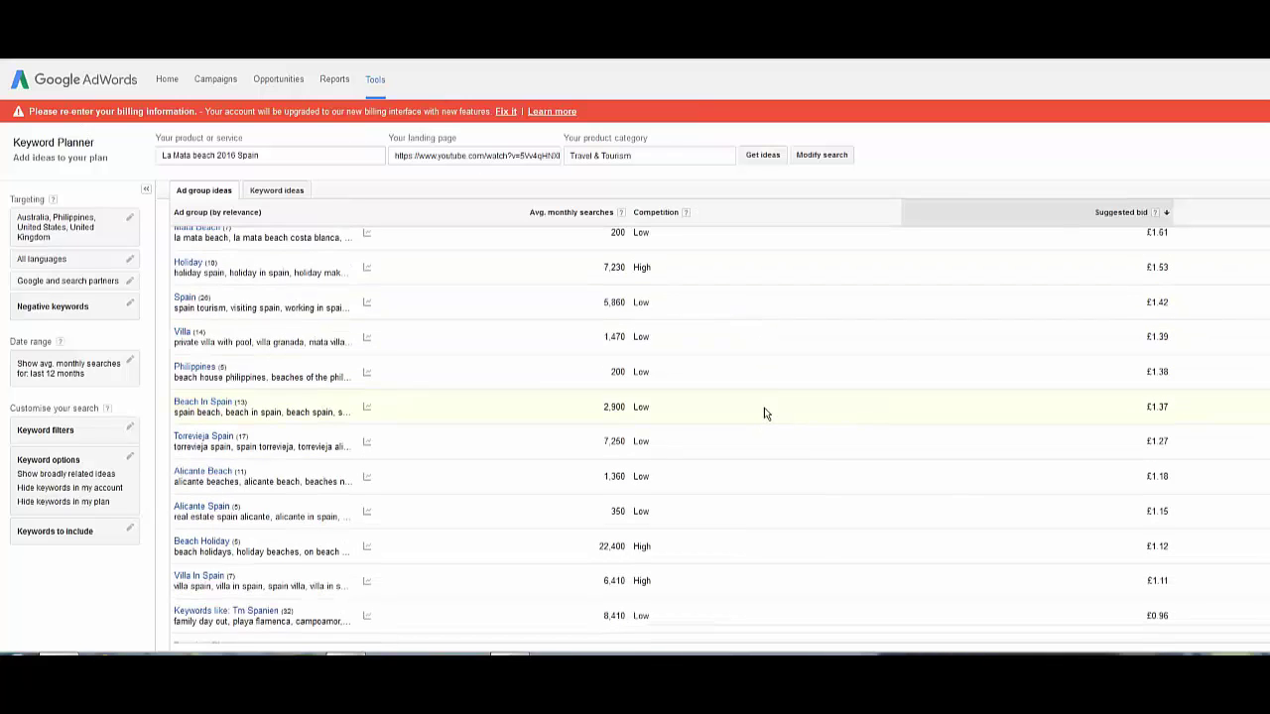
scroll(768, 407, "down", 1)
scroll(771, 392, "down", 1)
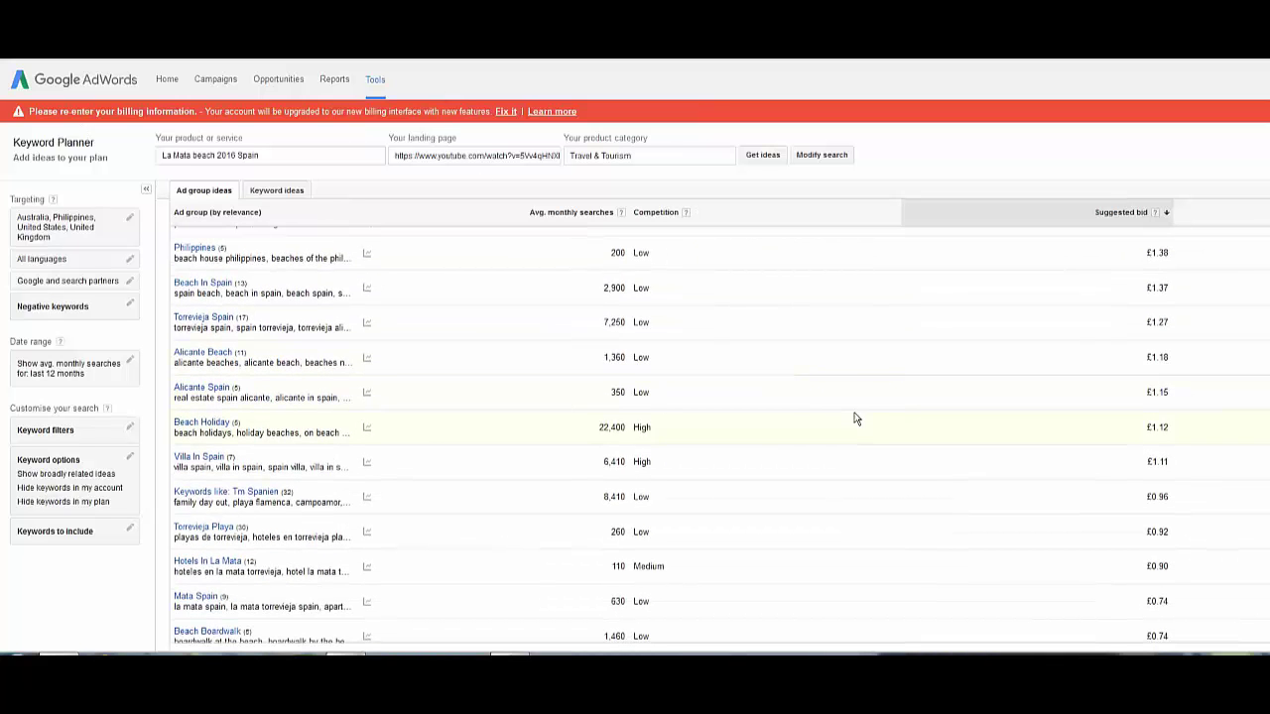
scroll(607, 405, "up", 5)
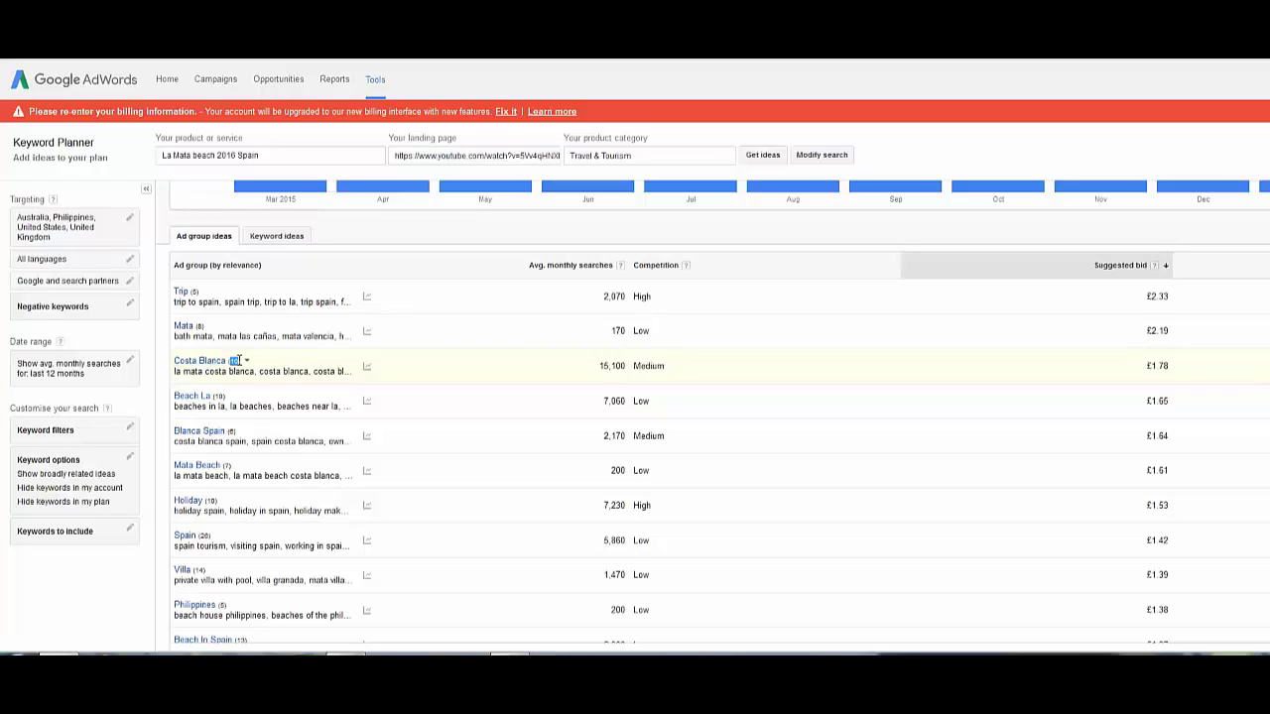
left_click(245, 361)
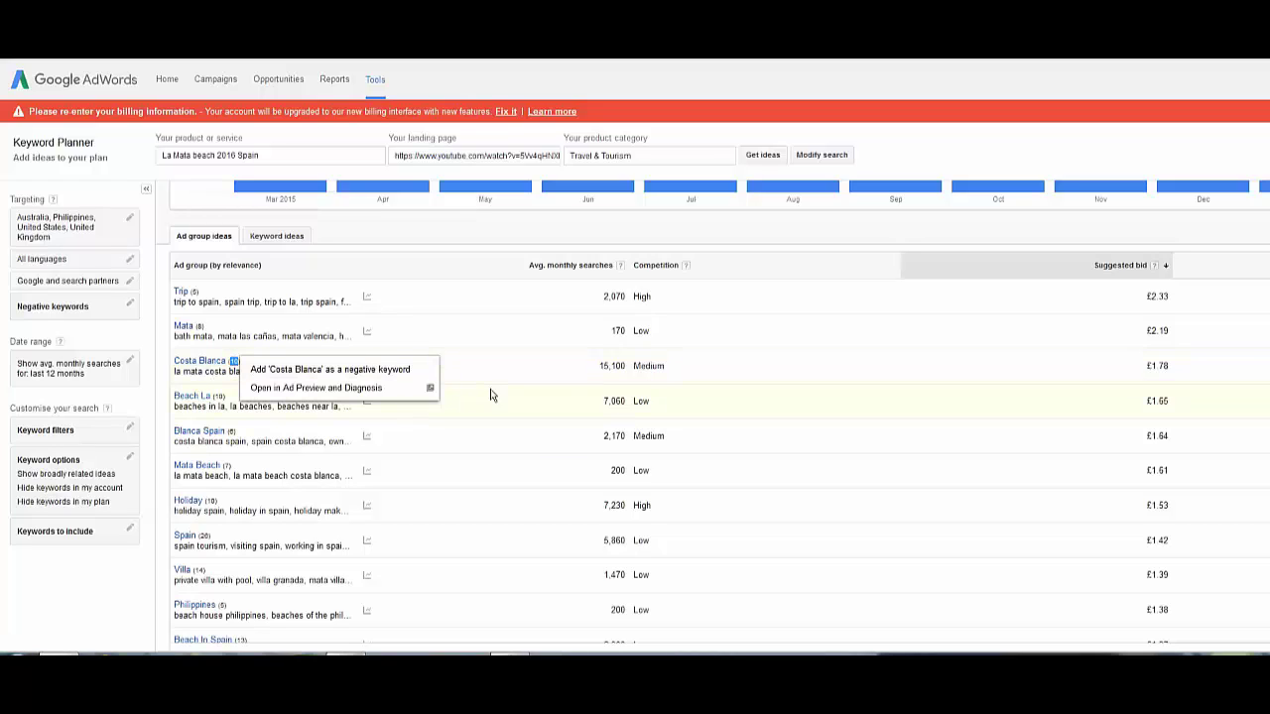
mouse_move(365, 366)
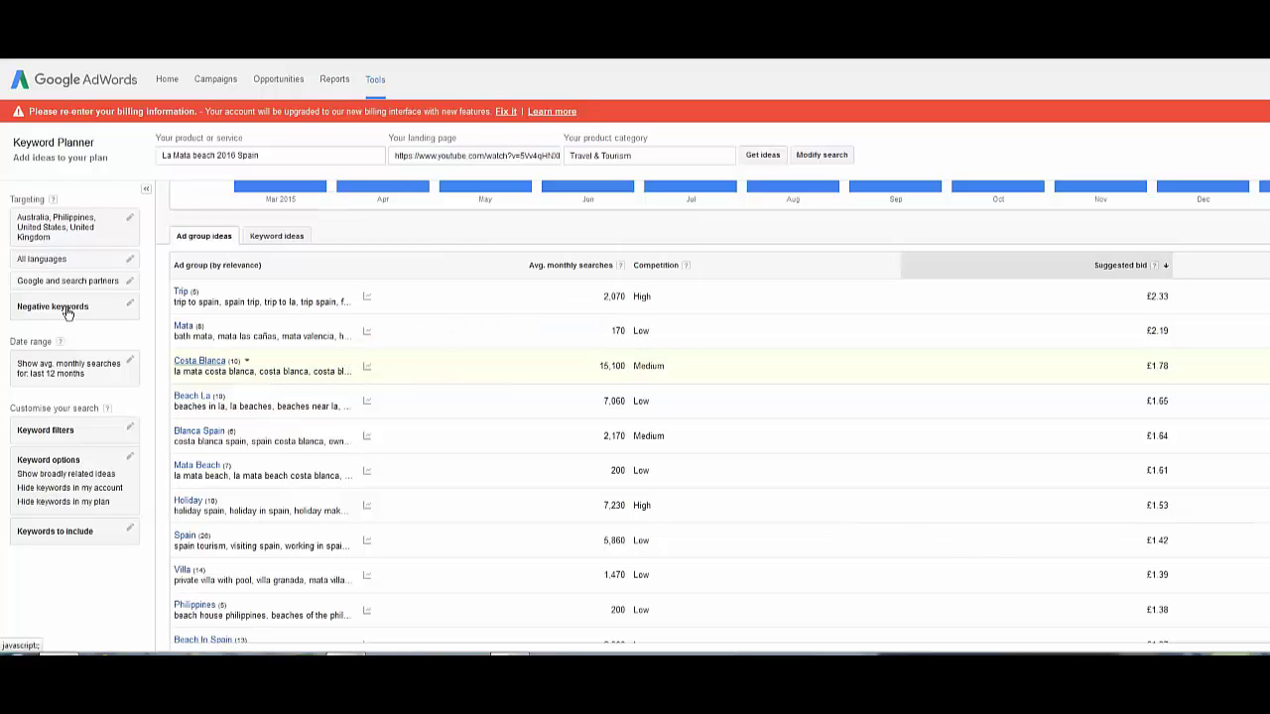
- Open the Costa Blanca ad group and review its keywords, such as the 14,800 monthly searches figure
left_click(243, 365)
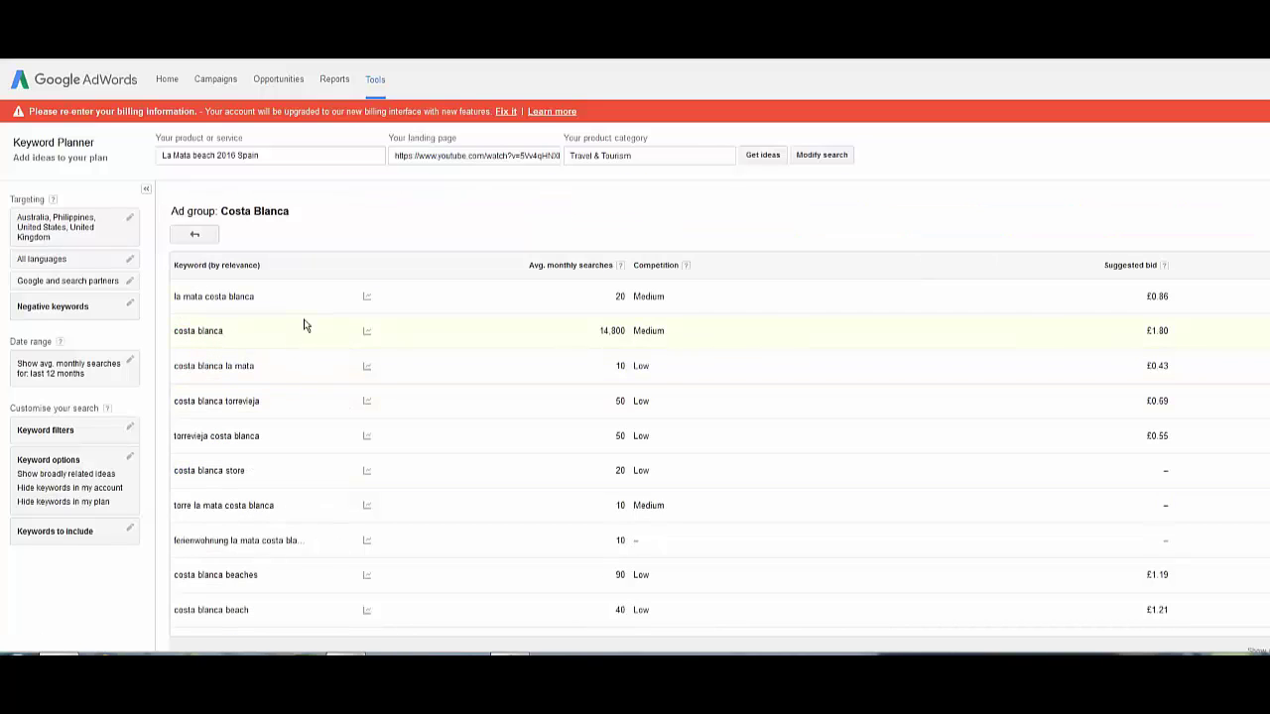
left_click_drag(579, 338, 623, 336)
left_click(446, 335)
left_click_drag(226, 367, 255, 368)
- Prefix the title with 'Costa Blanca, ' so it reads 'Costa Blanca, La Mata beach 2016 Spain'
key("ctrl+Tab")
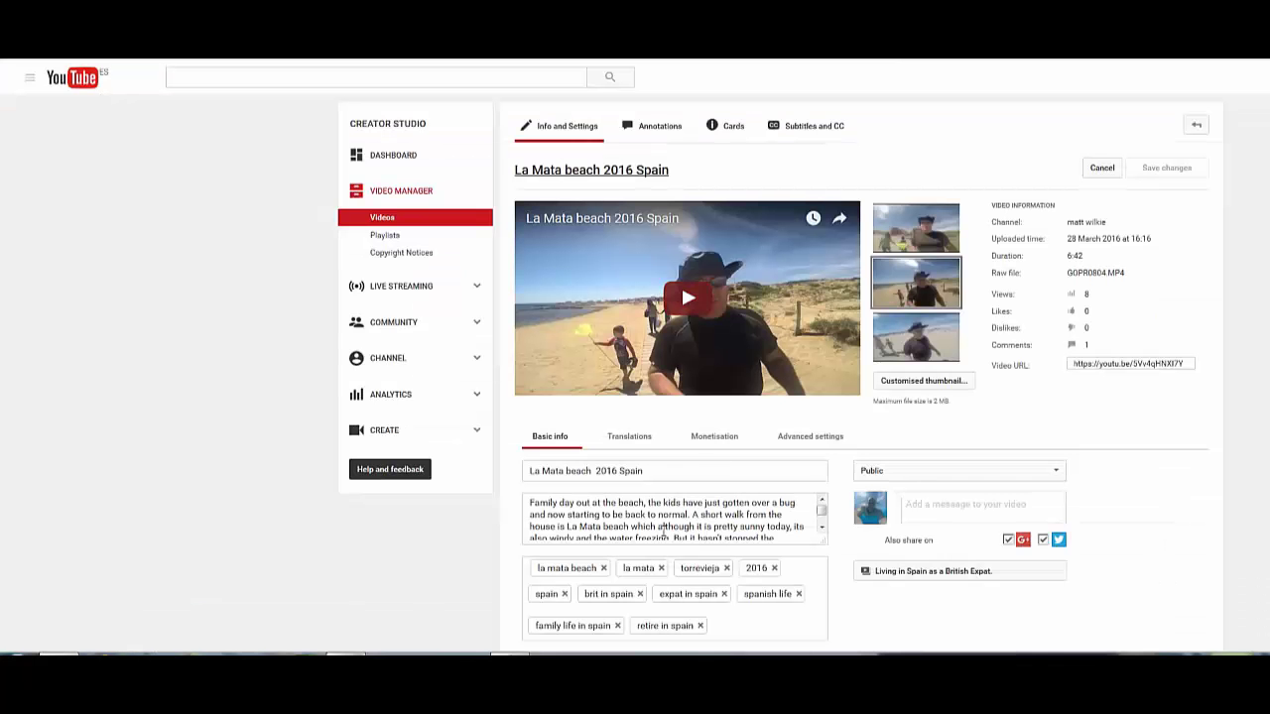
left_click(593, 470)
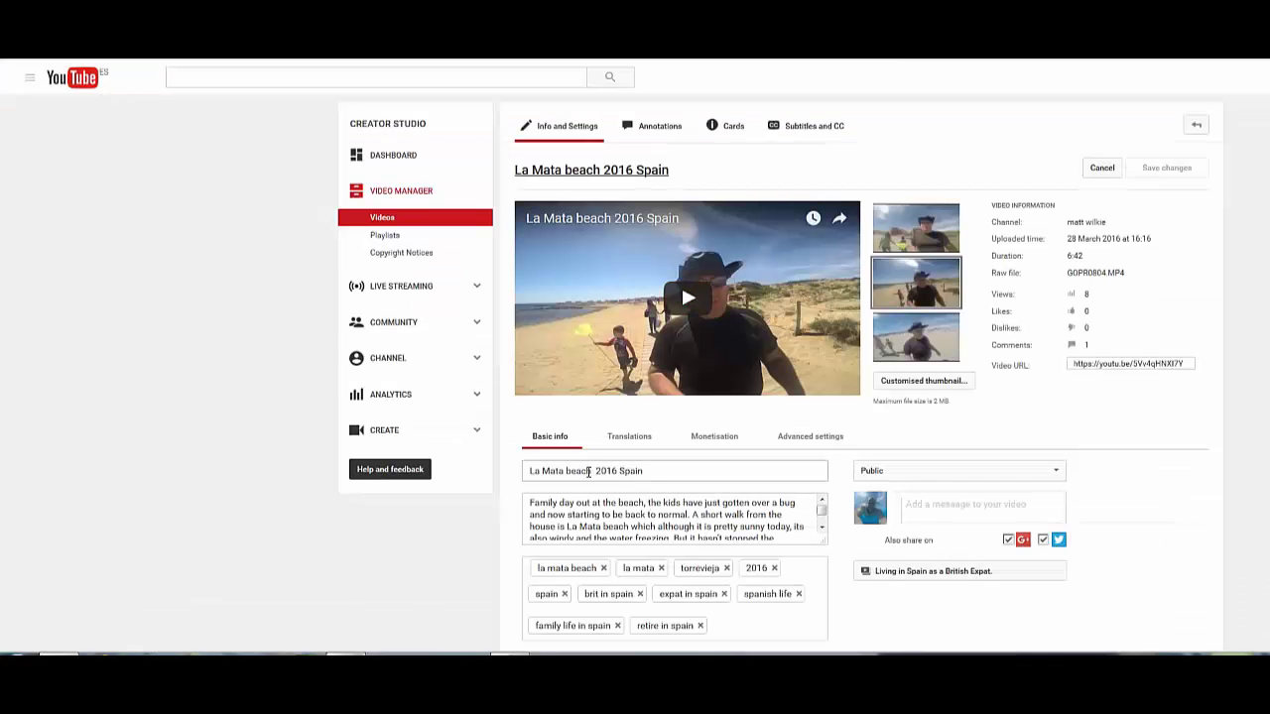
left_click(532, 471)
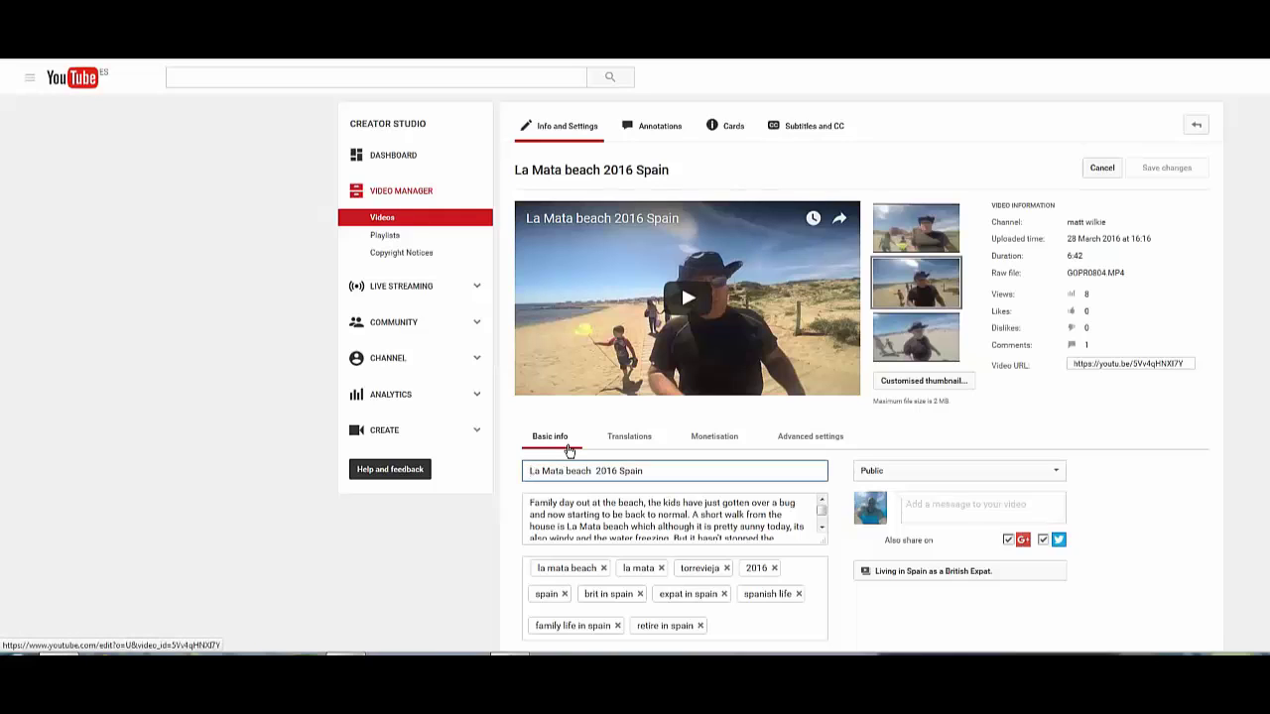
type("Costa Blanca")
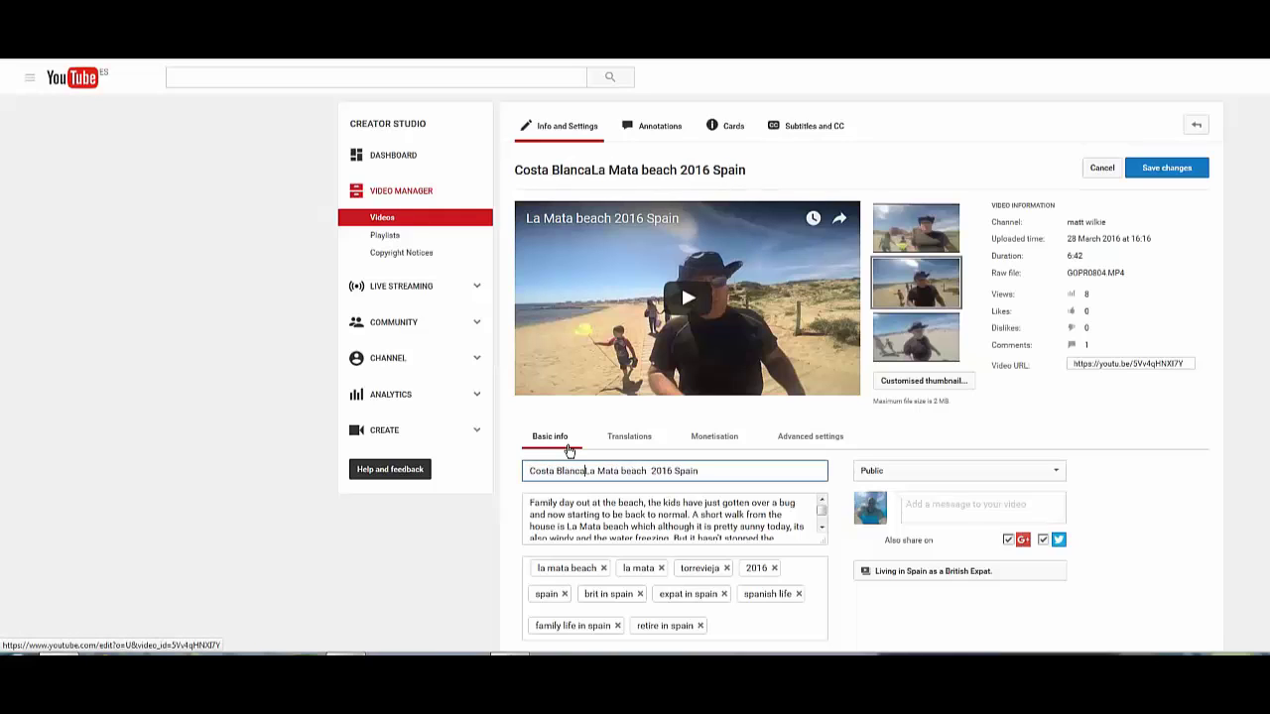
type(",")
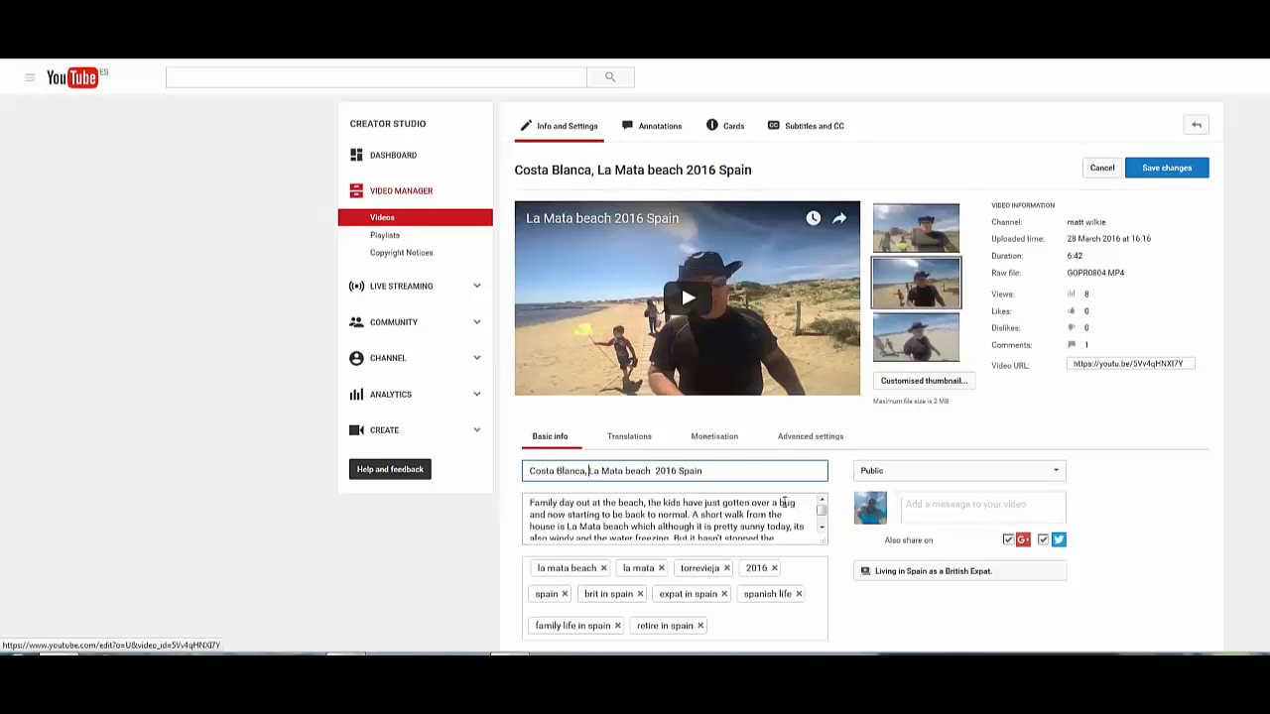
scroll(724, 428, "down", 1)
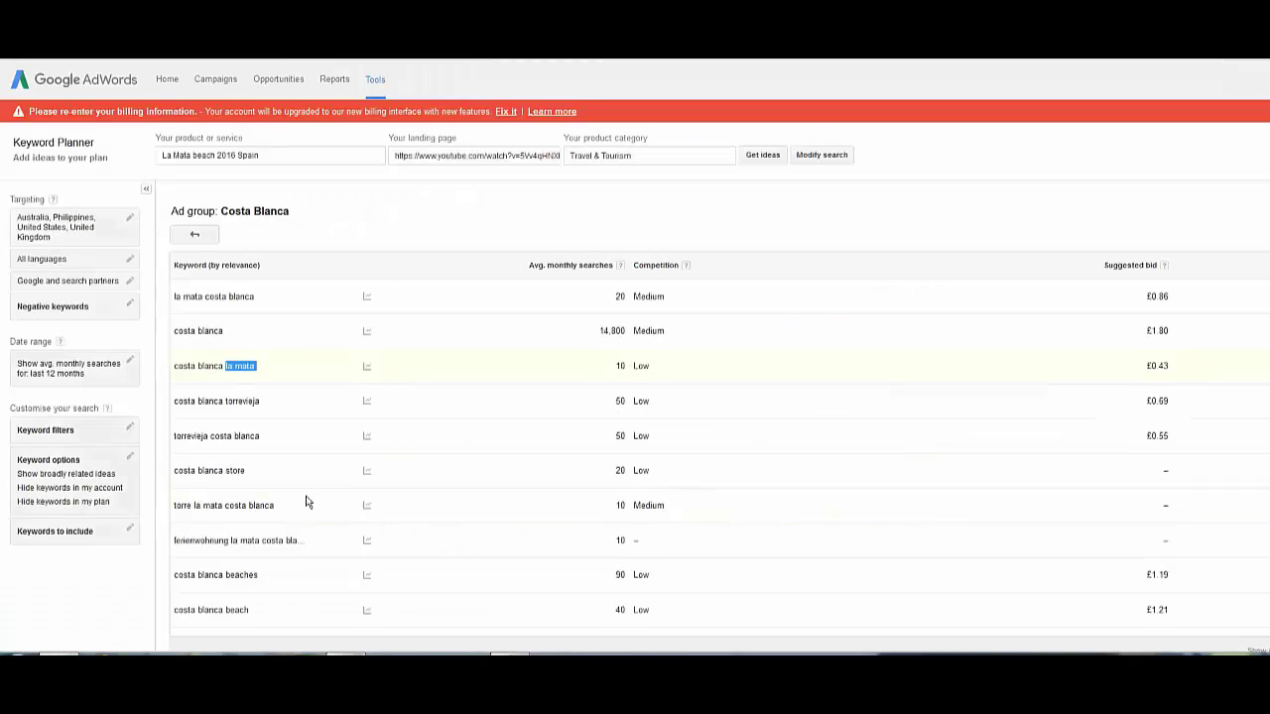
- Select the keyword 'costa blanca' from the Costa Blanca group's keyword list and return to YouTube
scroll(308, 426, "down", 1)
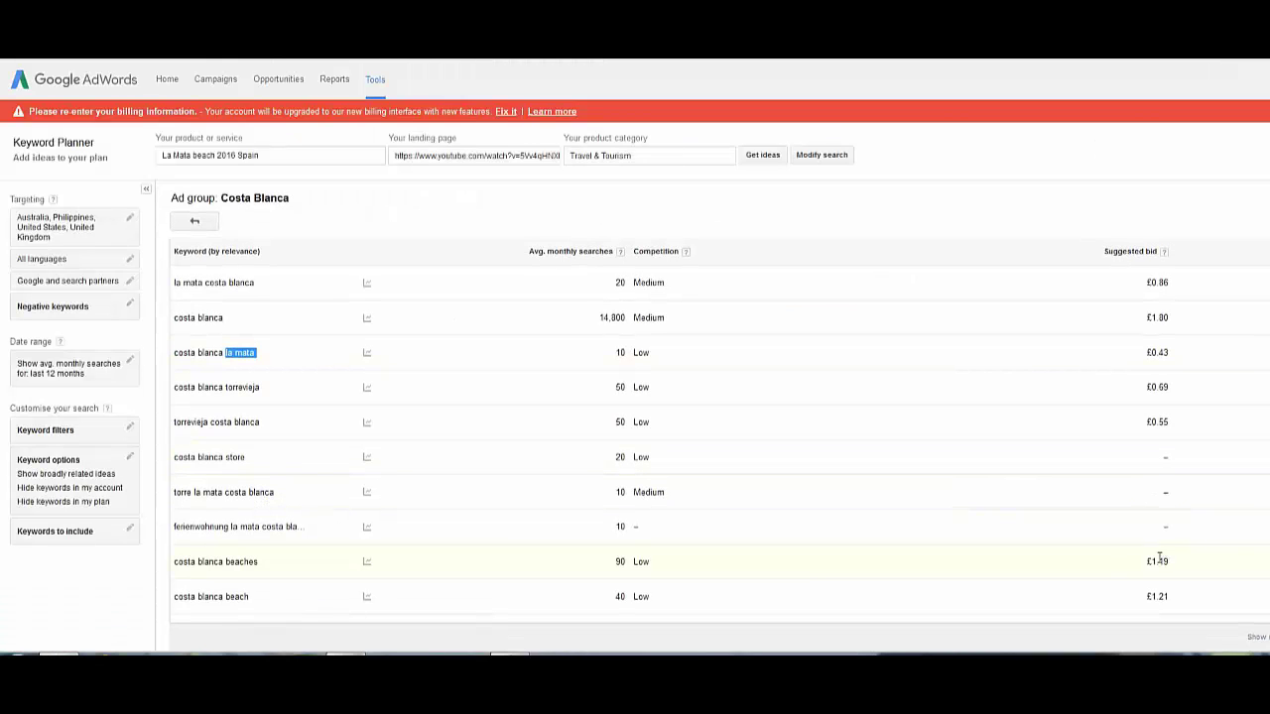
left_click_drag(266, 563, 176, 562)
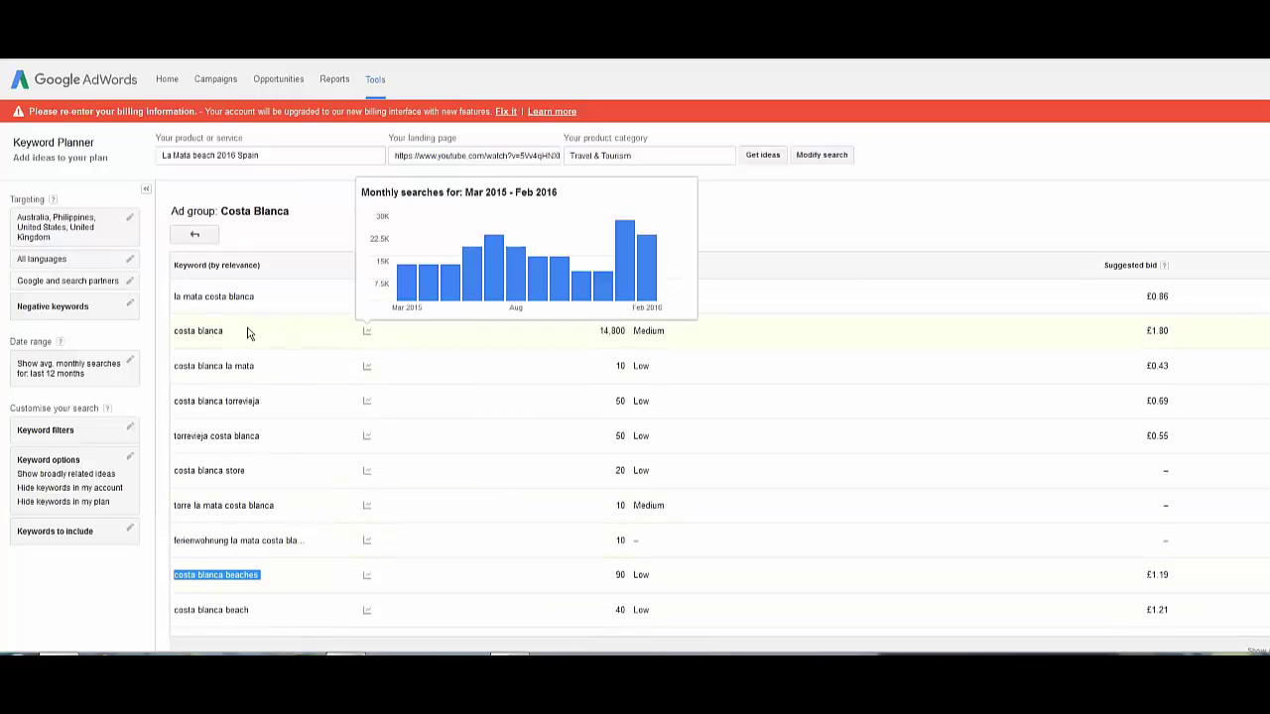
left_click_drag(227, 331, 177, 336)
key("ctrl+c")
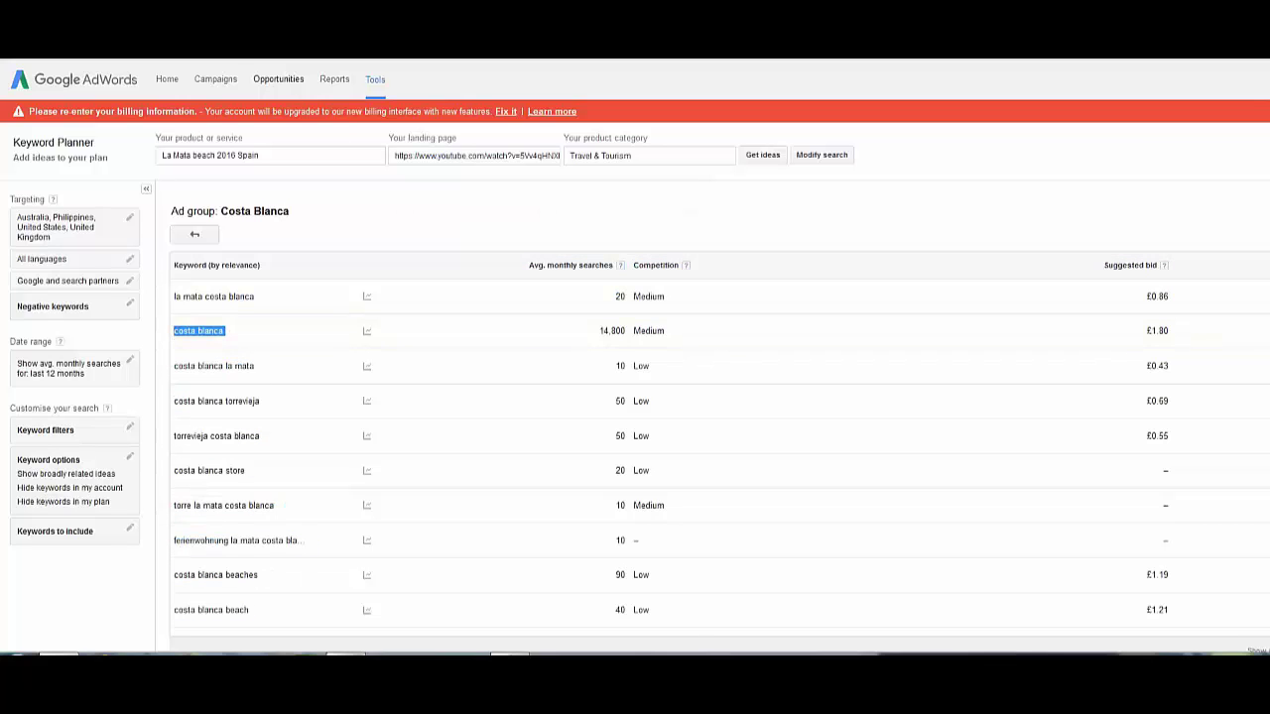
key("ctrl+Tab")
- Paste 'costa blanca' as the last tag, then highlight the title and description opening
scroll(699, 532, "down", 4)
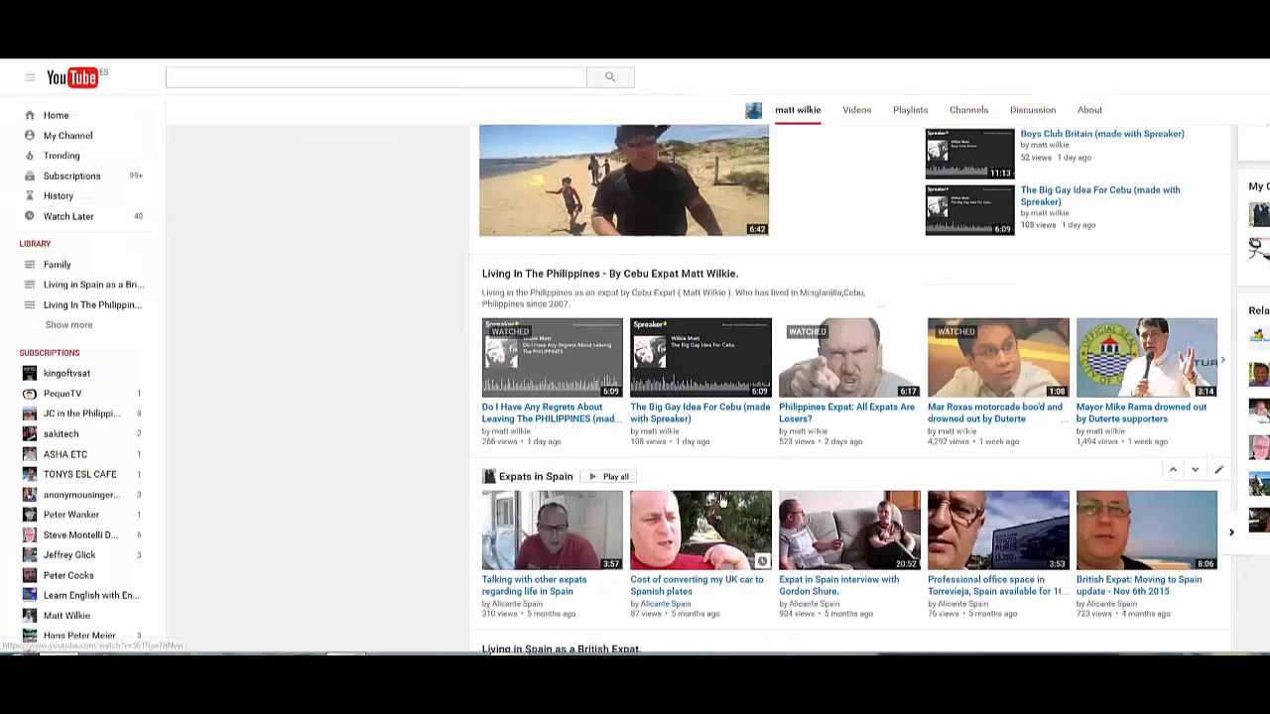
scroll(700, 533, "up", 2)
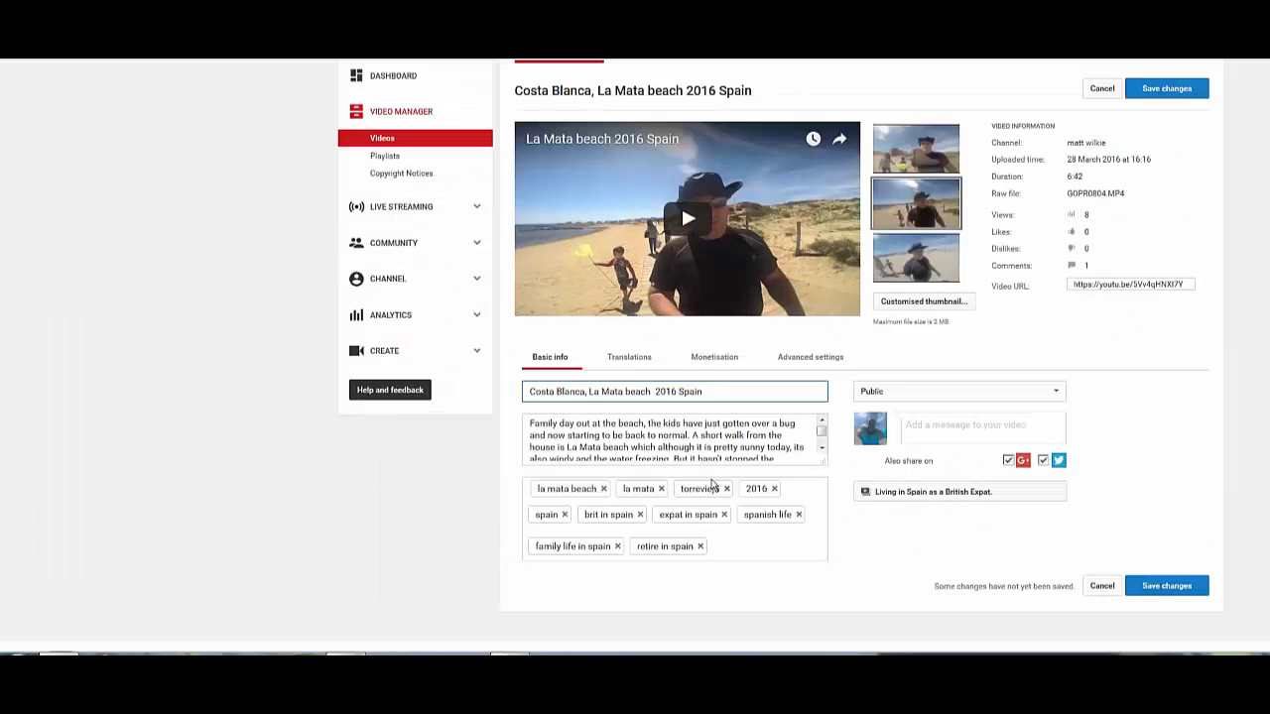
left_click(772, 541)
key("ctrl+v")
key("Return")
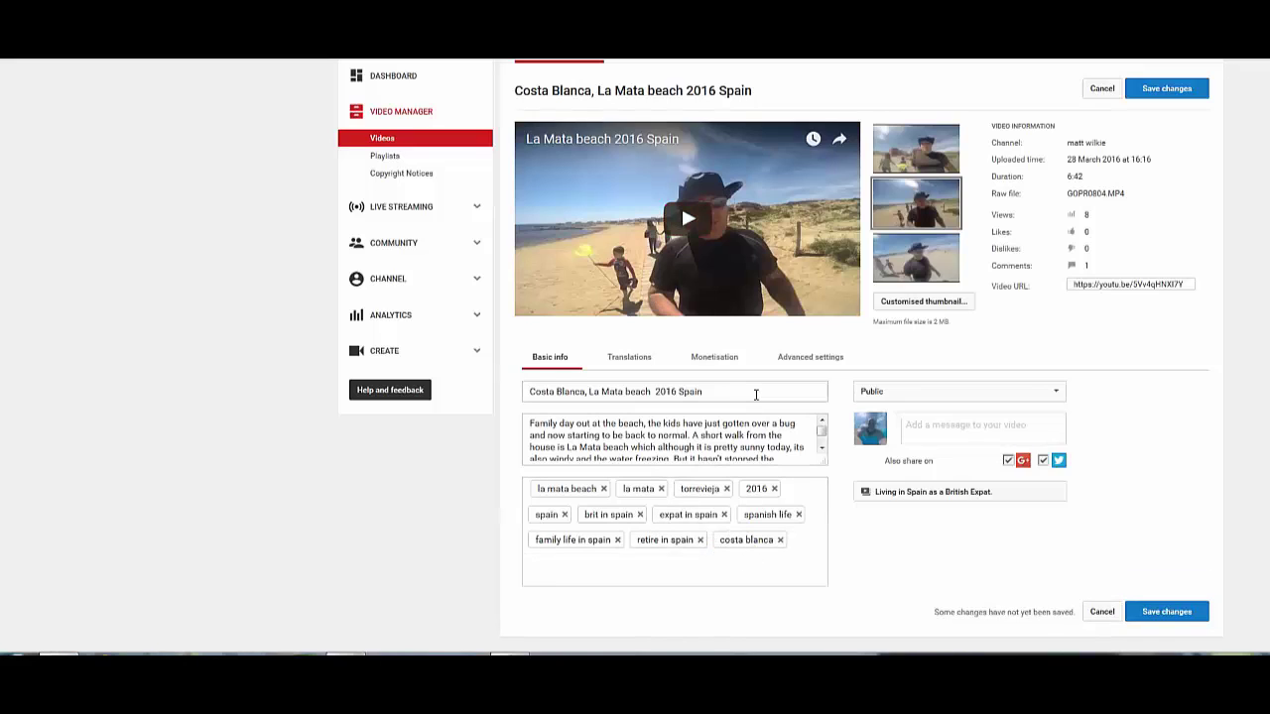
left_click_drag(714, 391, 524, 392)
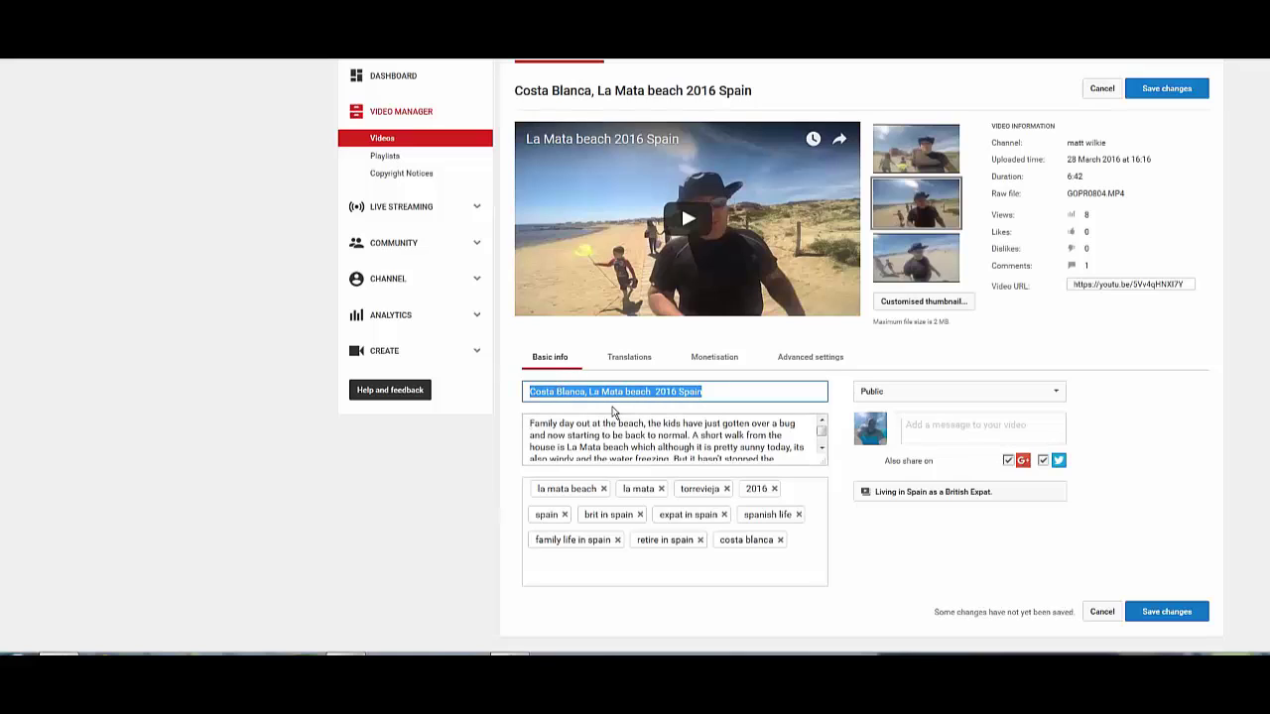
left_click_drag(531, 423, 599, 424)
left_click(651, 435)
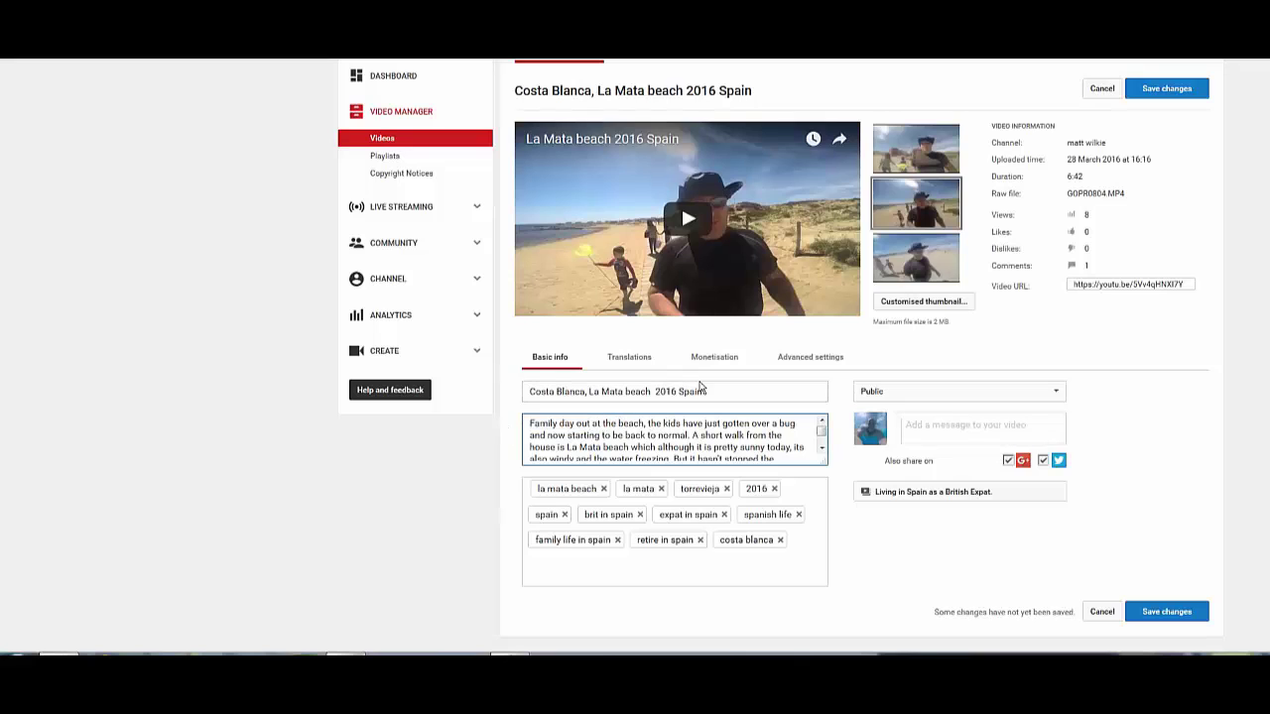
scroll(729, 437, "down", 1)
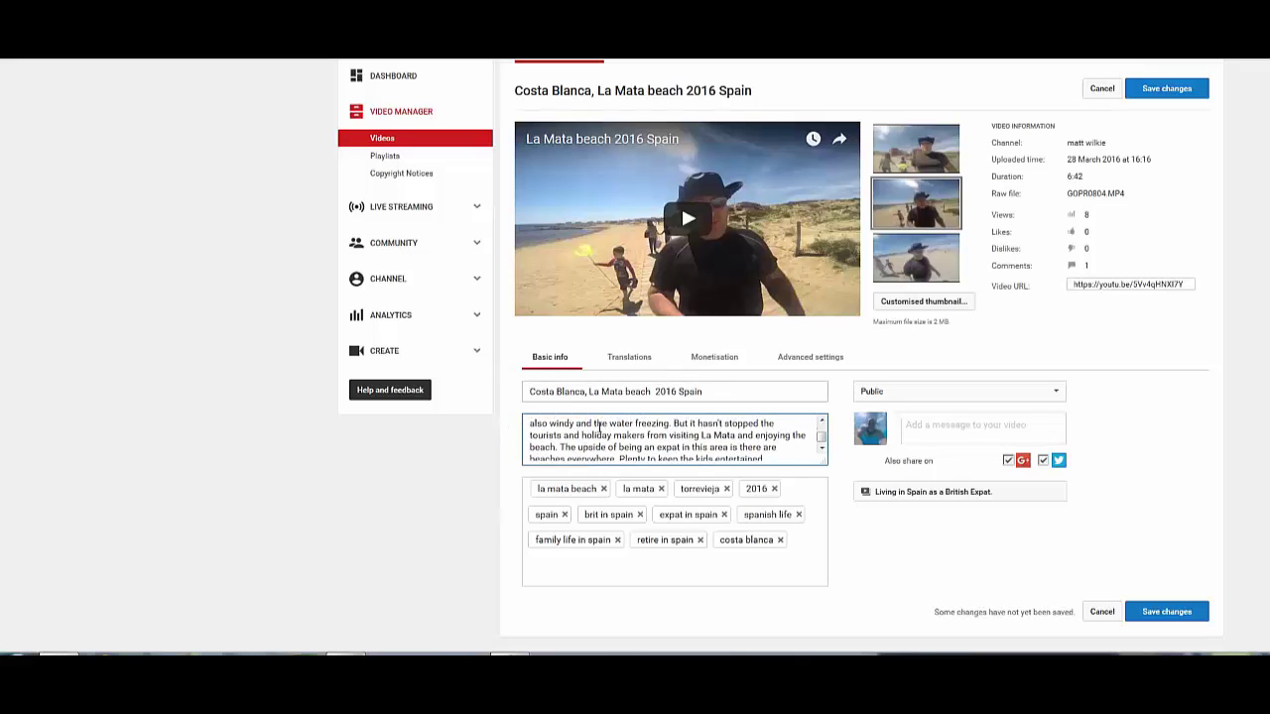
scroll(675, 421, "down", 3)
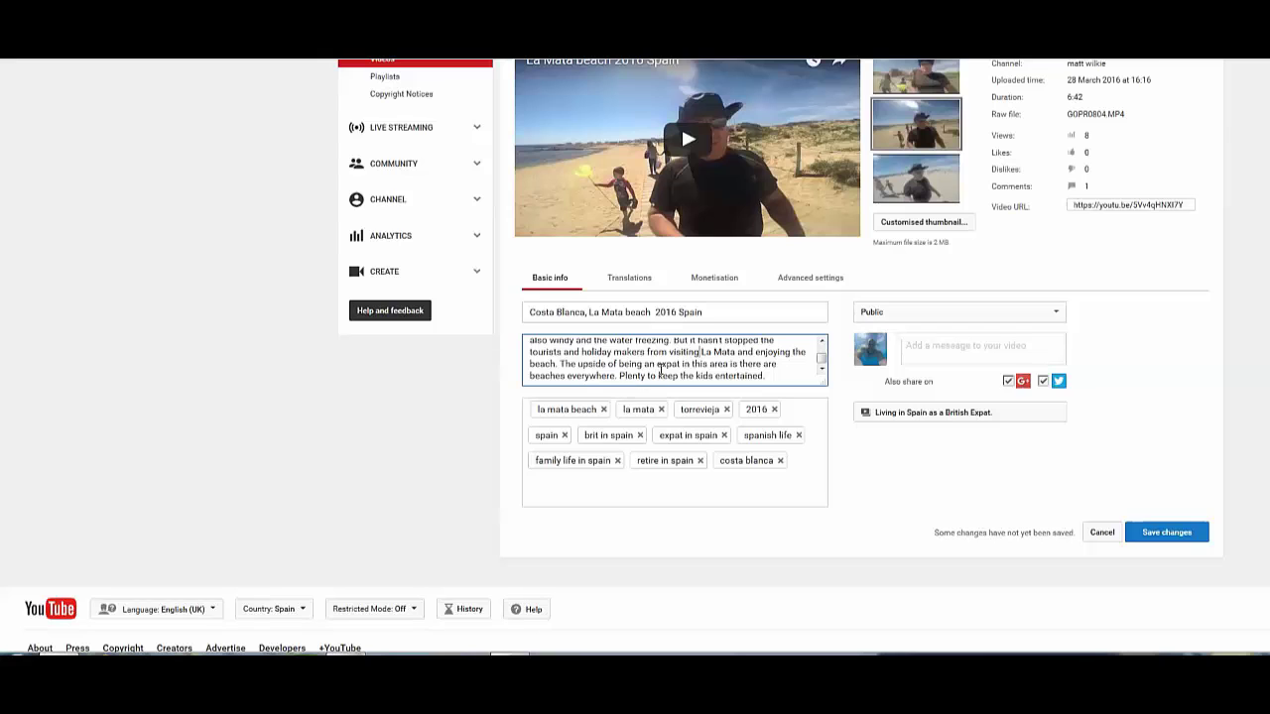
scroll(660, 369, "up", 5)
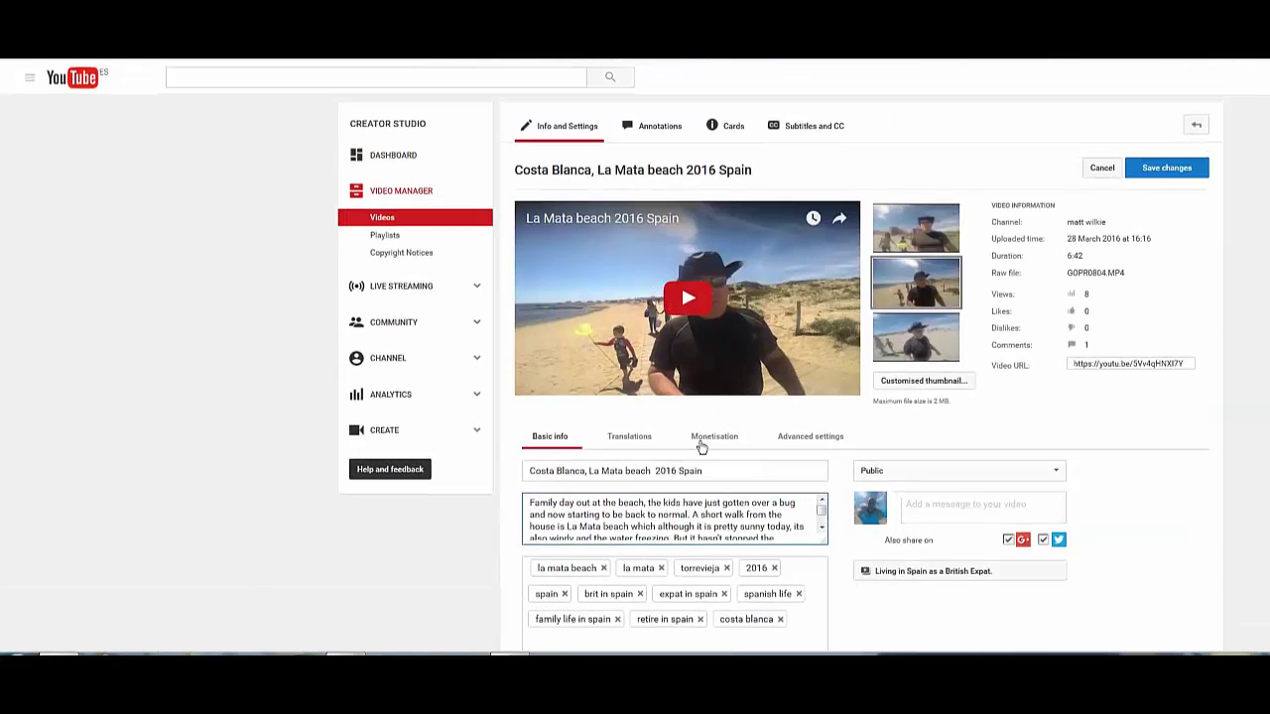
scroll(799, 516, "down", 3)
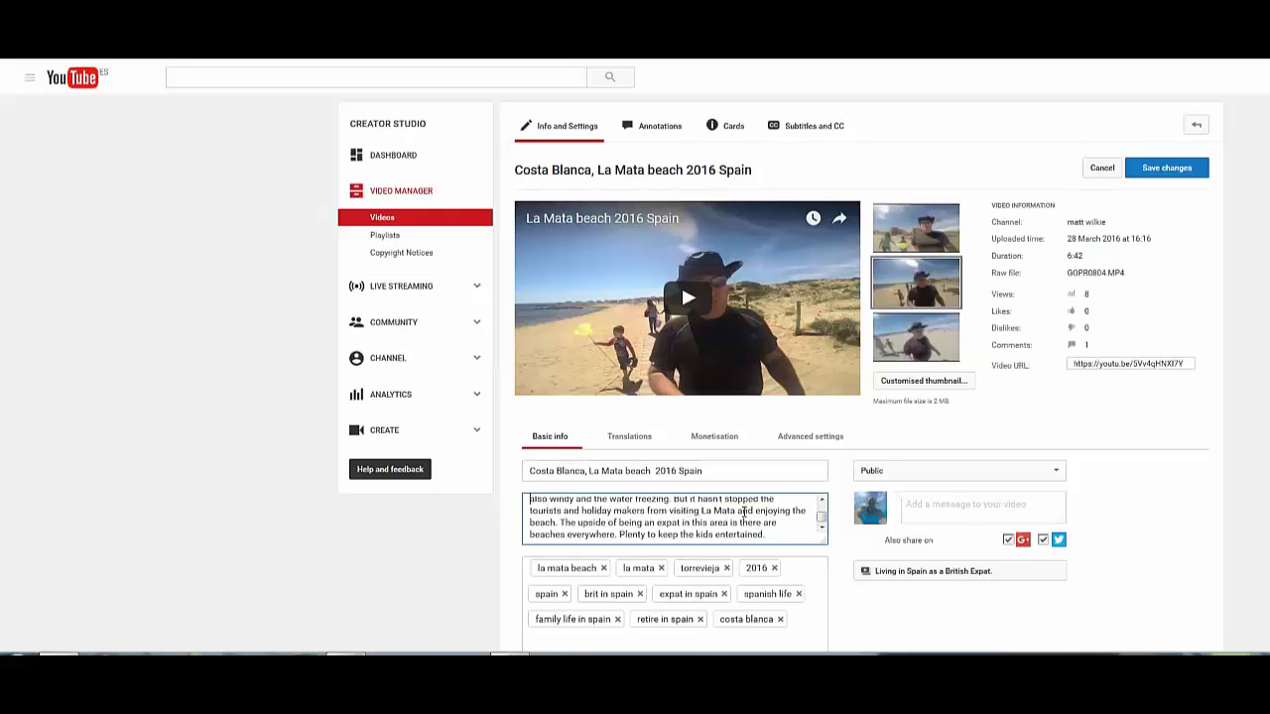
scroll(814, 511, "up", 2)
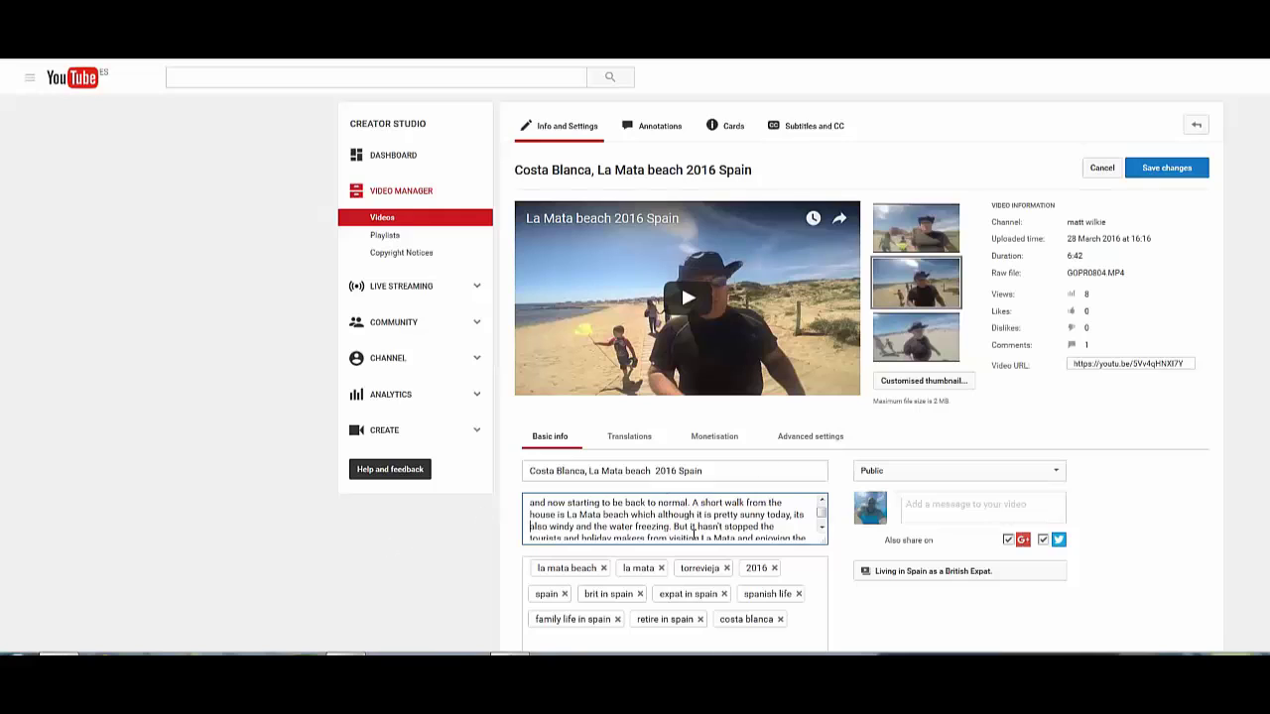
scroll(824, 518, "up", 1)
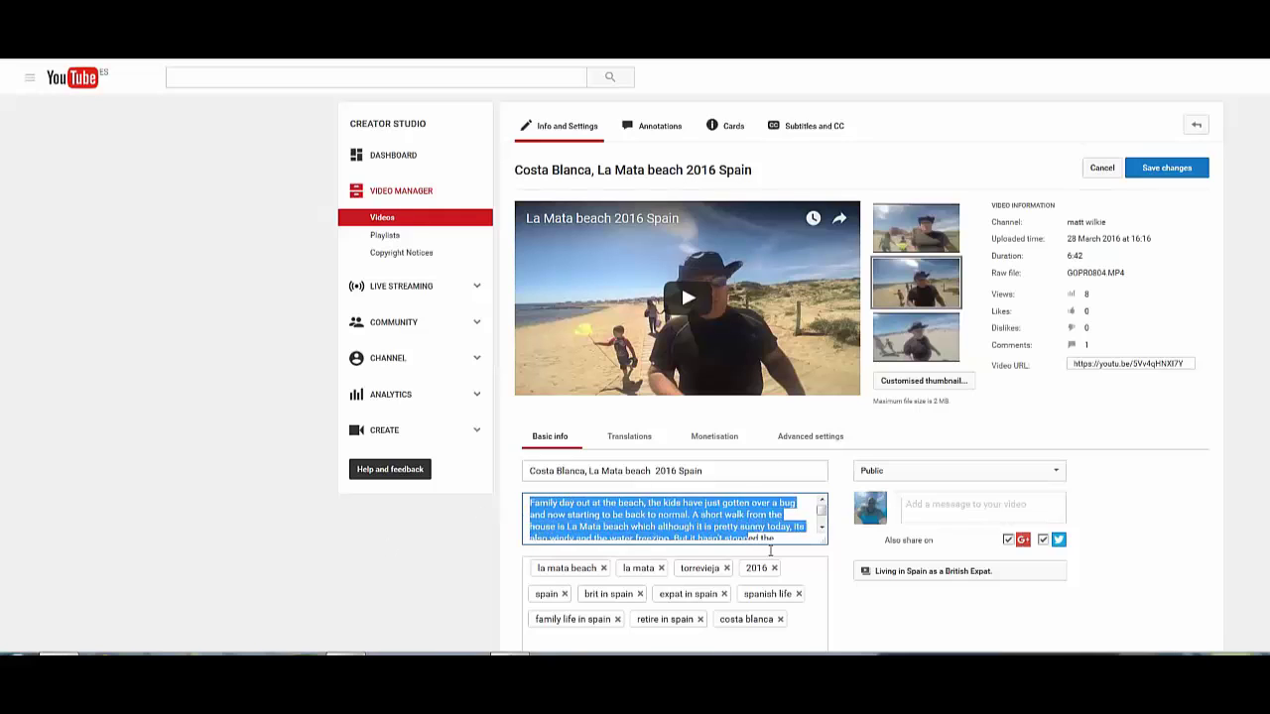
left_click_drag(770, 550, 794, 540)
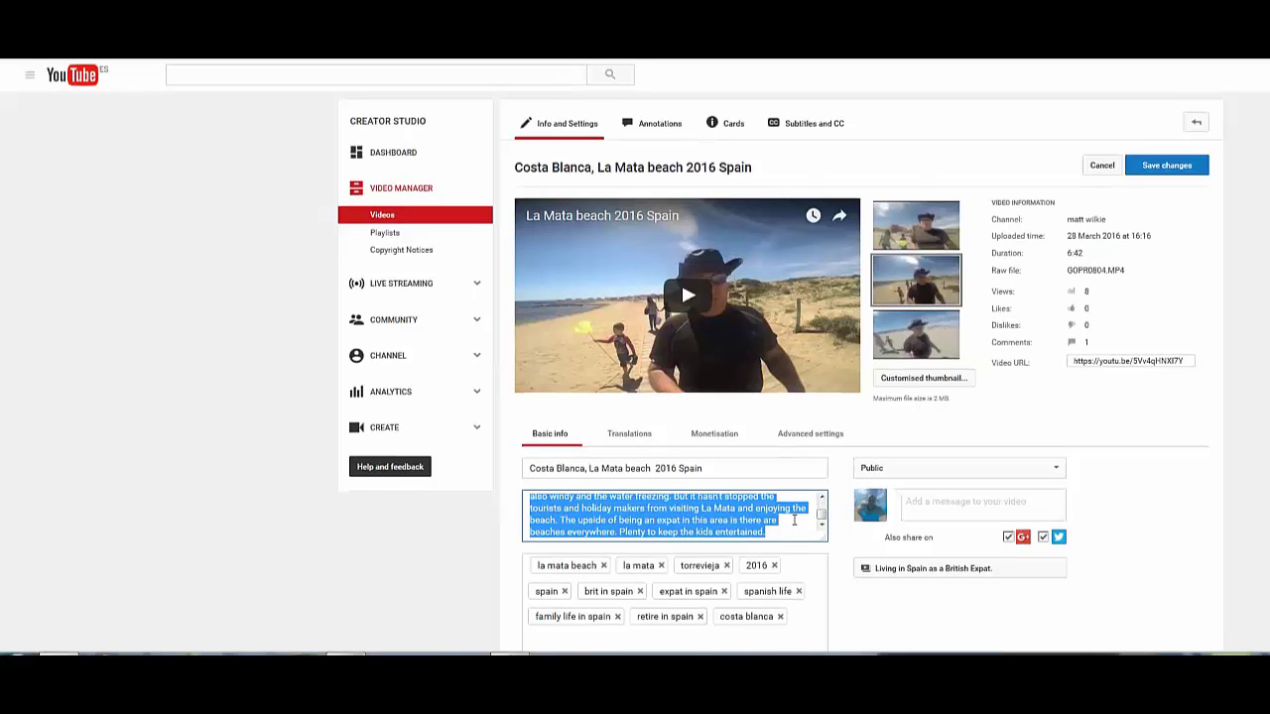
scroll(793, 539, "down", 2)
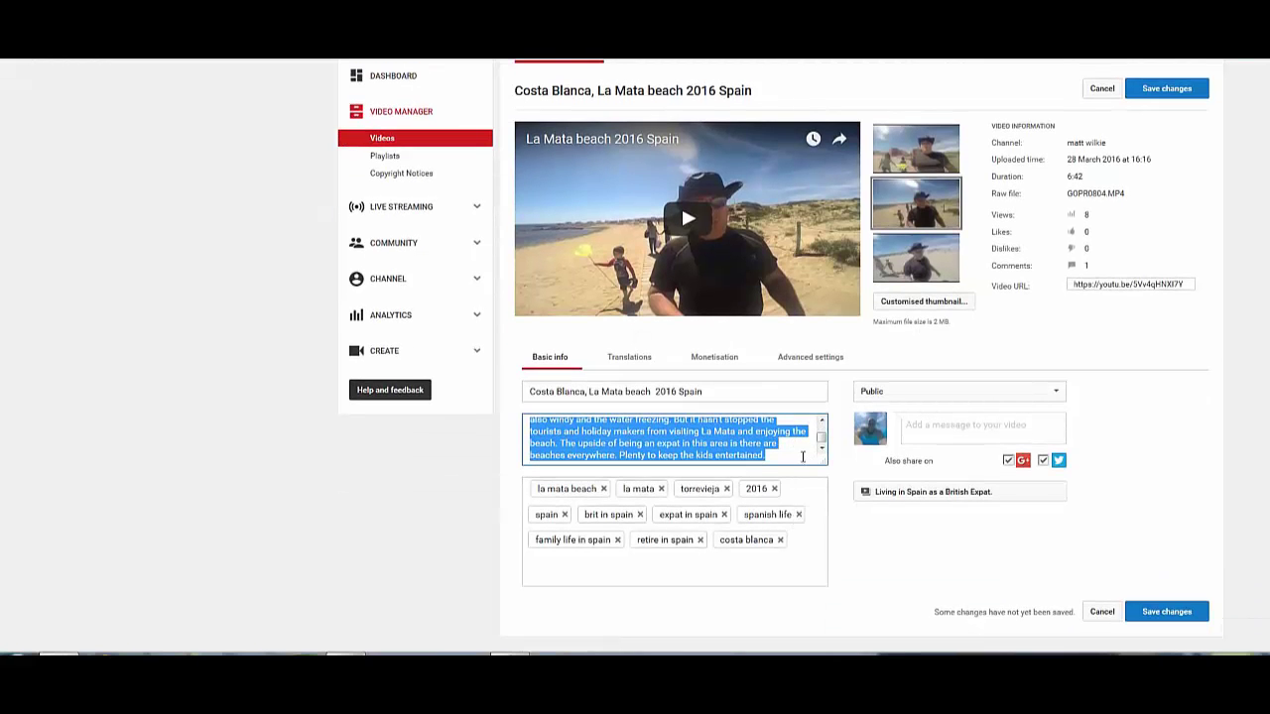
left_click(803, 457)
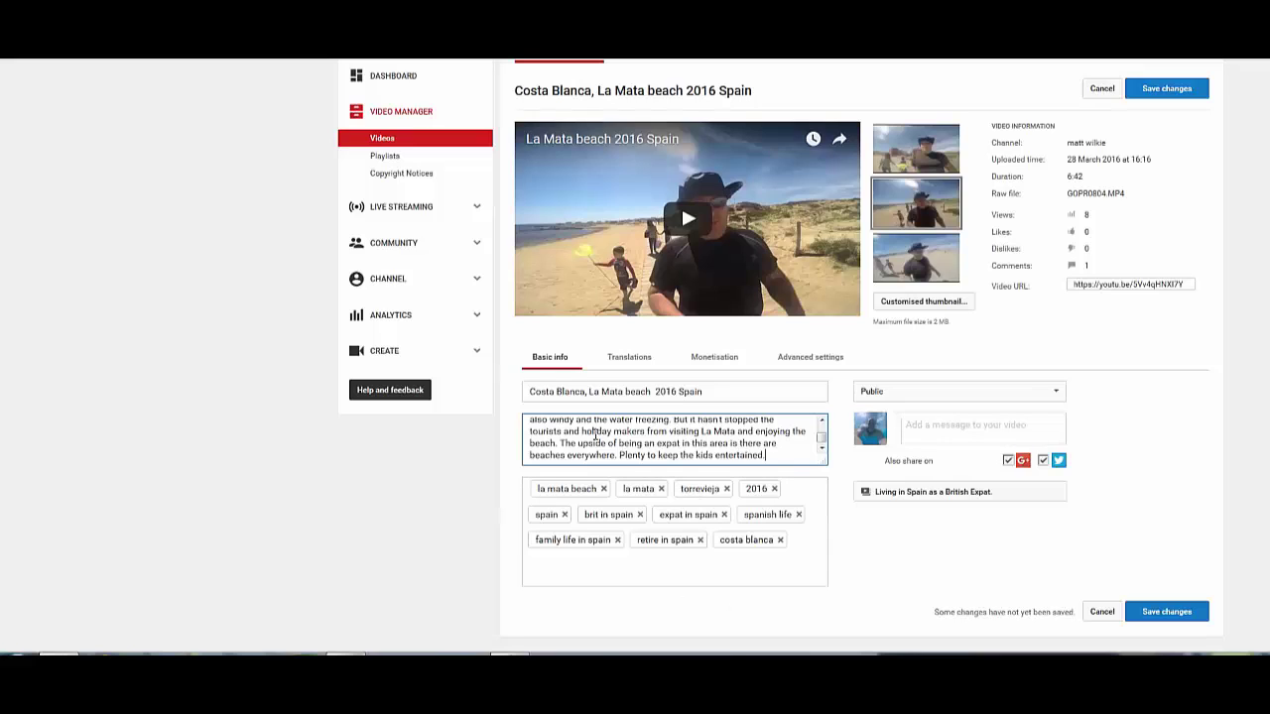
left_click_drag(546, 432, 530, 433)
left_click_drag(694, 443, 794, 459)
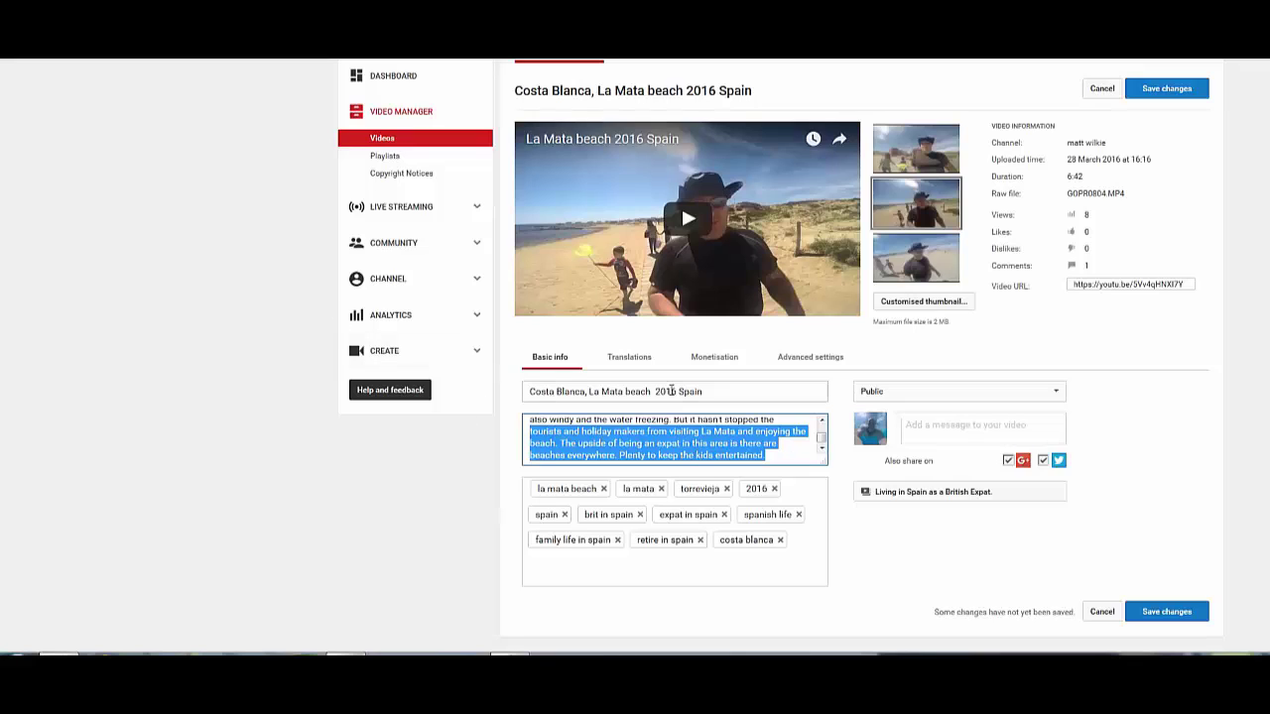
left_click(779, 449)
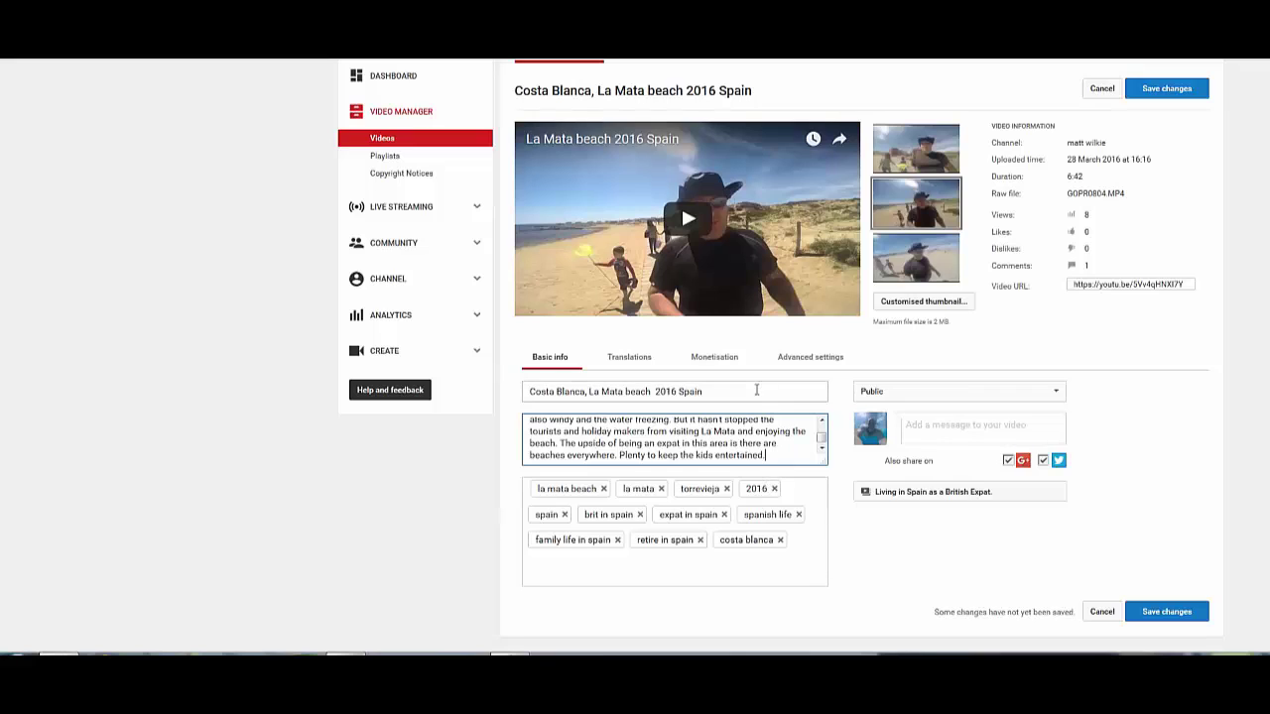
left_click_drag(700, 392, 512, 390)
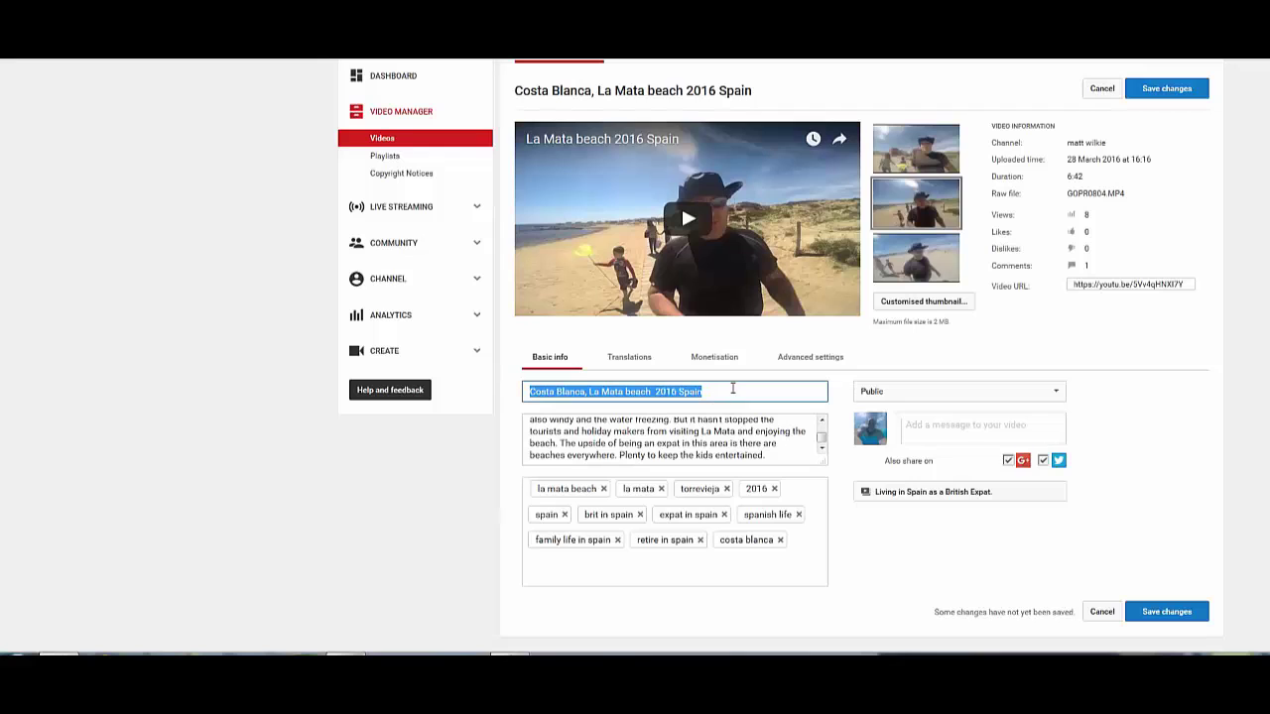
- Delete the 'retire in spain' tag so 'costa blanca' ends the tag list
left_click(635, 439)
left_click_drag(571, 443, 791, 444)
scroll(801, 442, "down", 2)
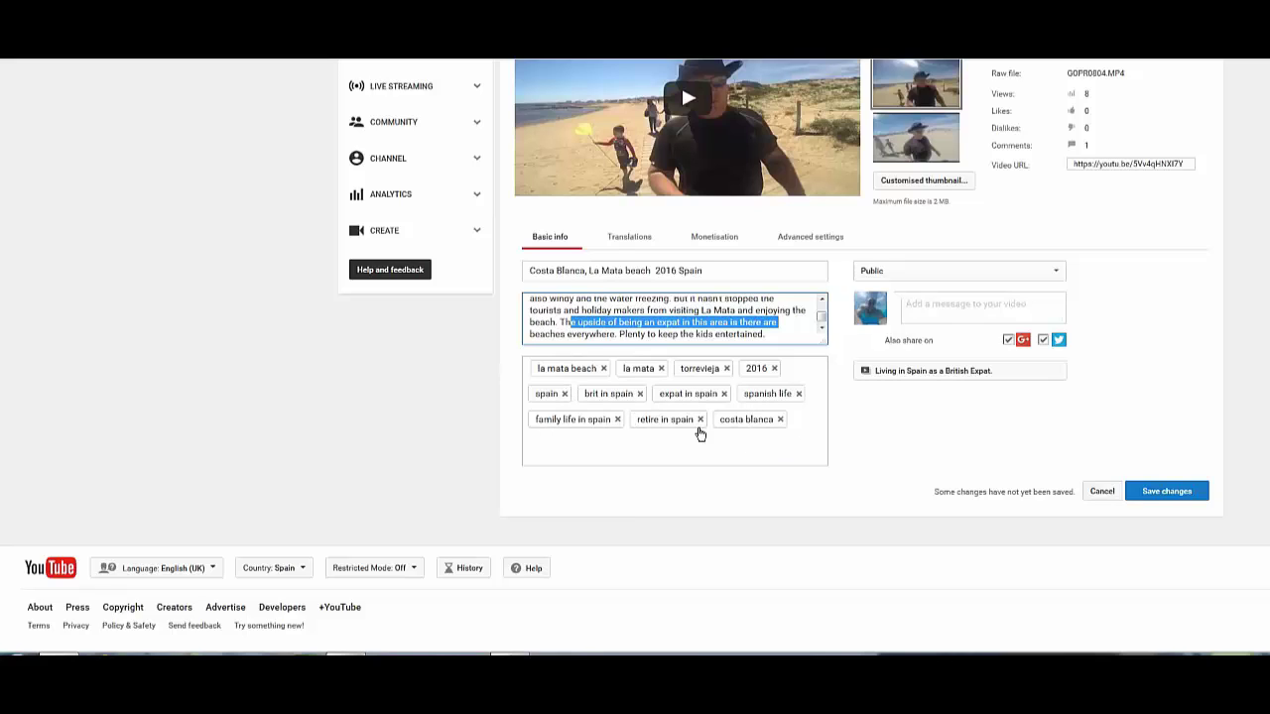
left_click(699, 420)
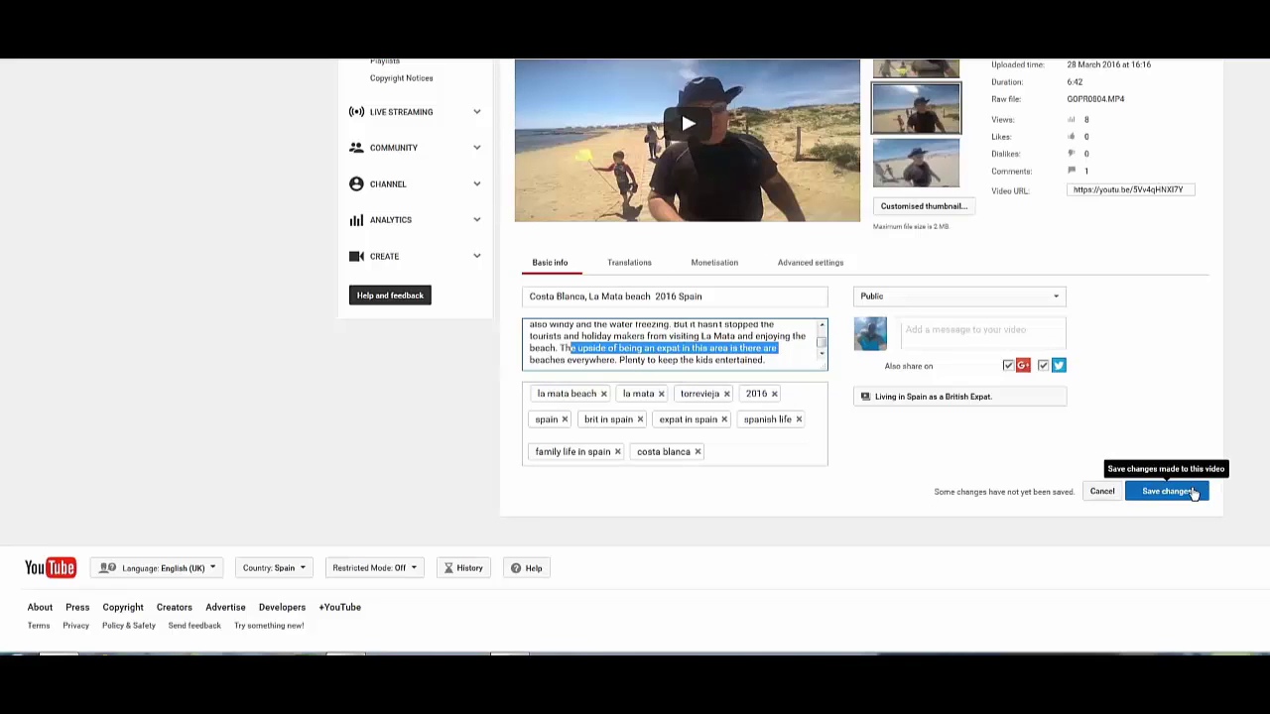
- Save the edited title and tags of the beach video and return to the top
left_click(1193, 493)
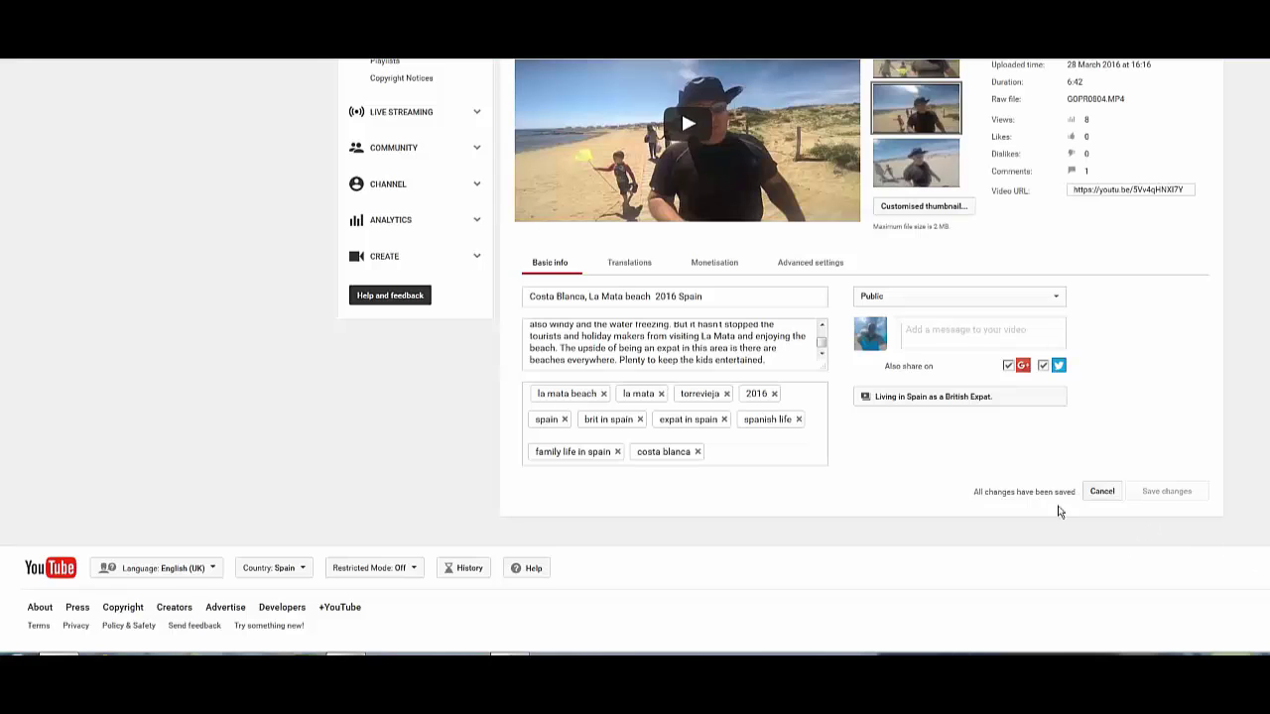
scroll(1040, 506, "up", 2)
scroll(1040, 506, "up", 1)
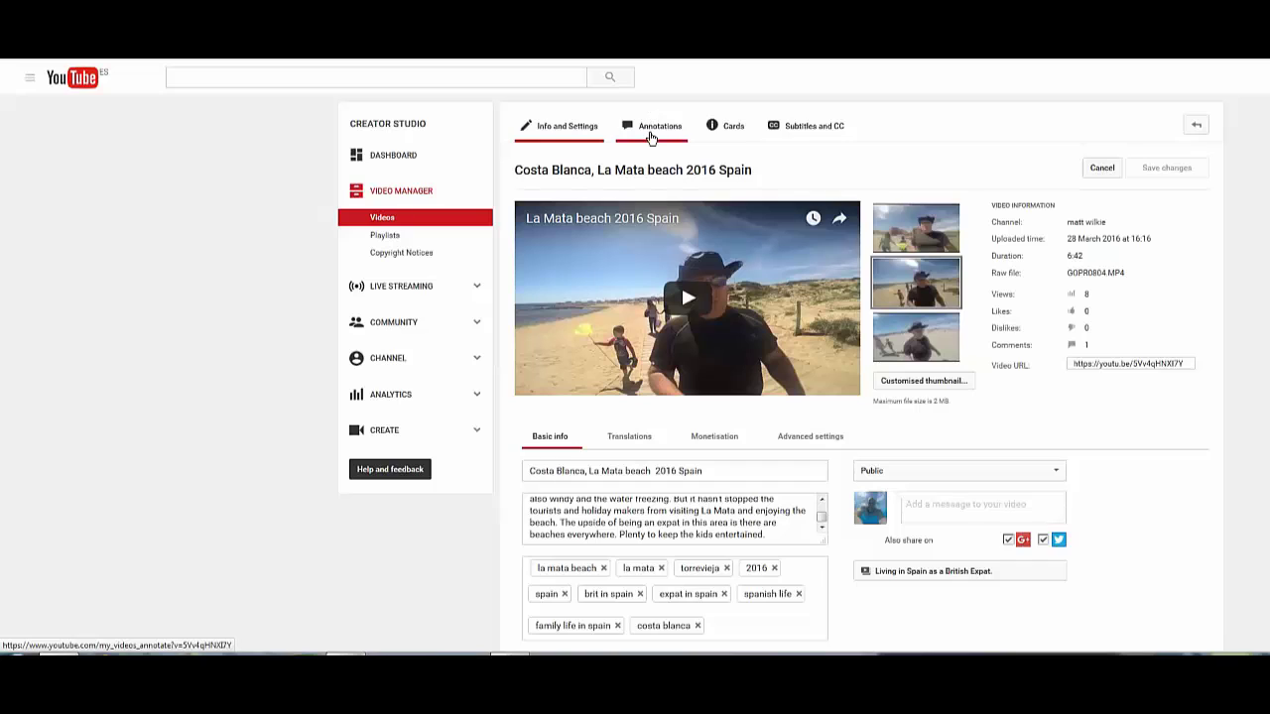
- Switch to the beach video's Subtitles and CC page and pause the preview
left_click(716, 140)
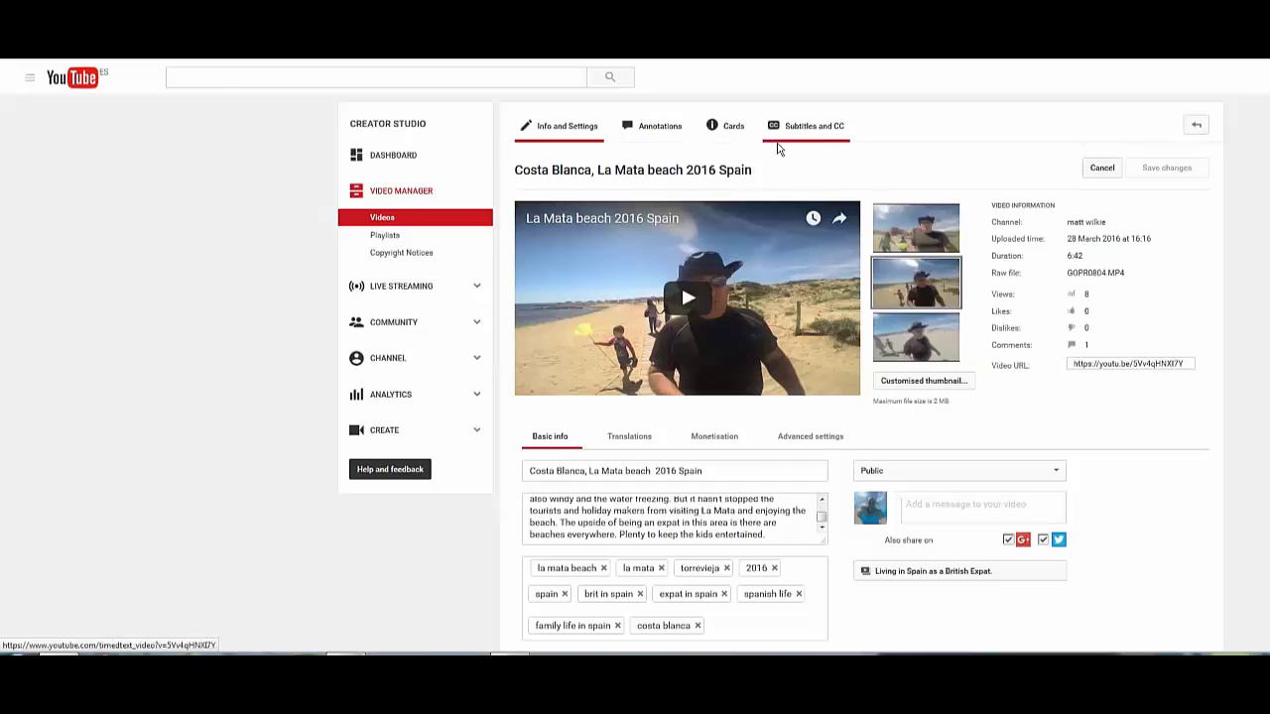
left_click(811, 127)
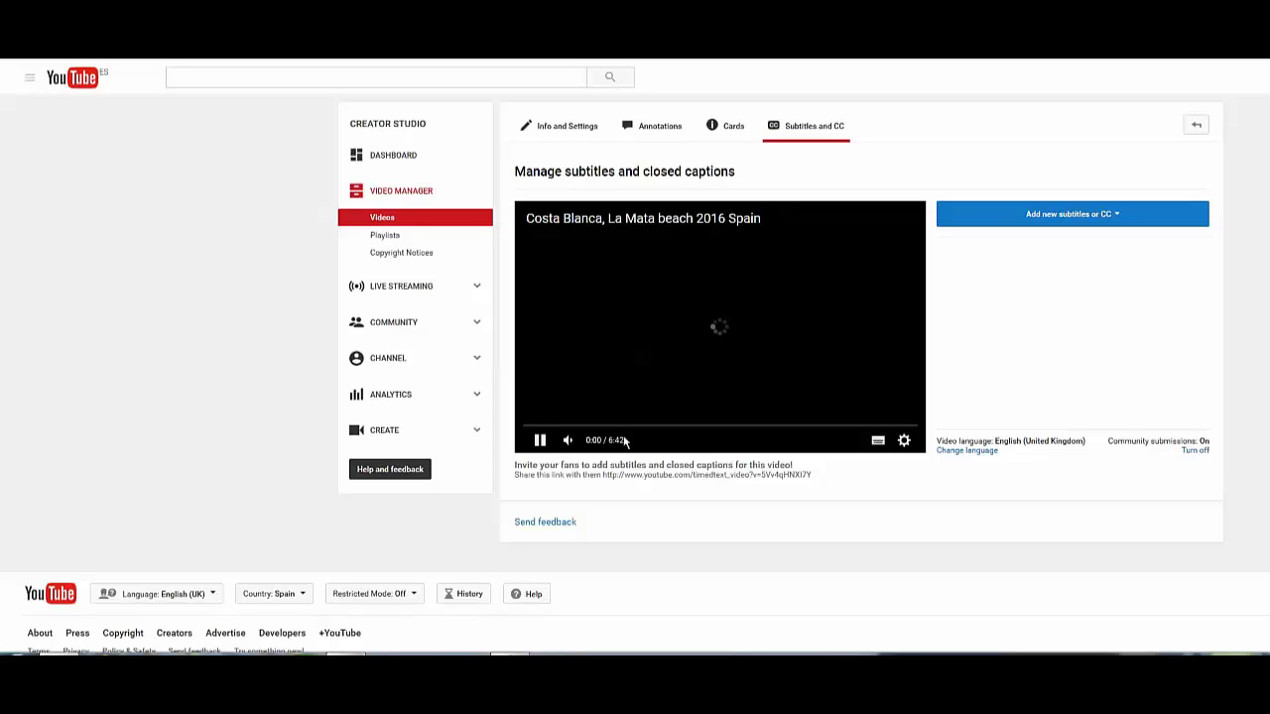
left_click(540, 443)
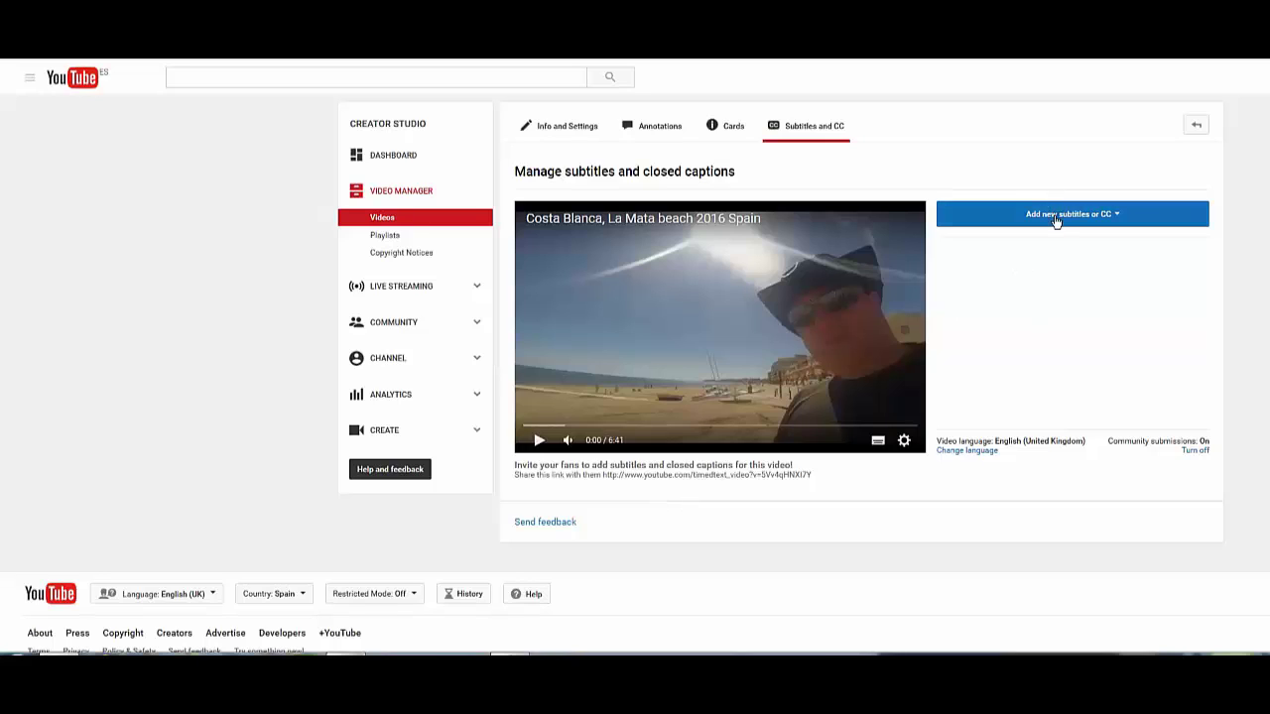
- Add a new subtitle track in English (United Kingdom) for the beach video
left_click(1098, 220)
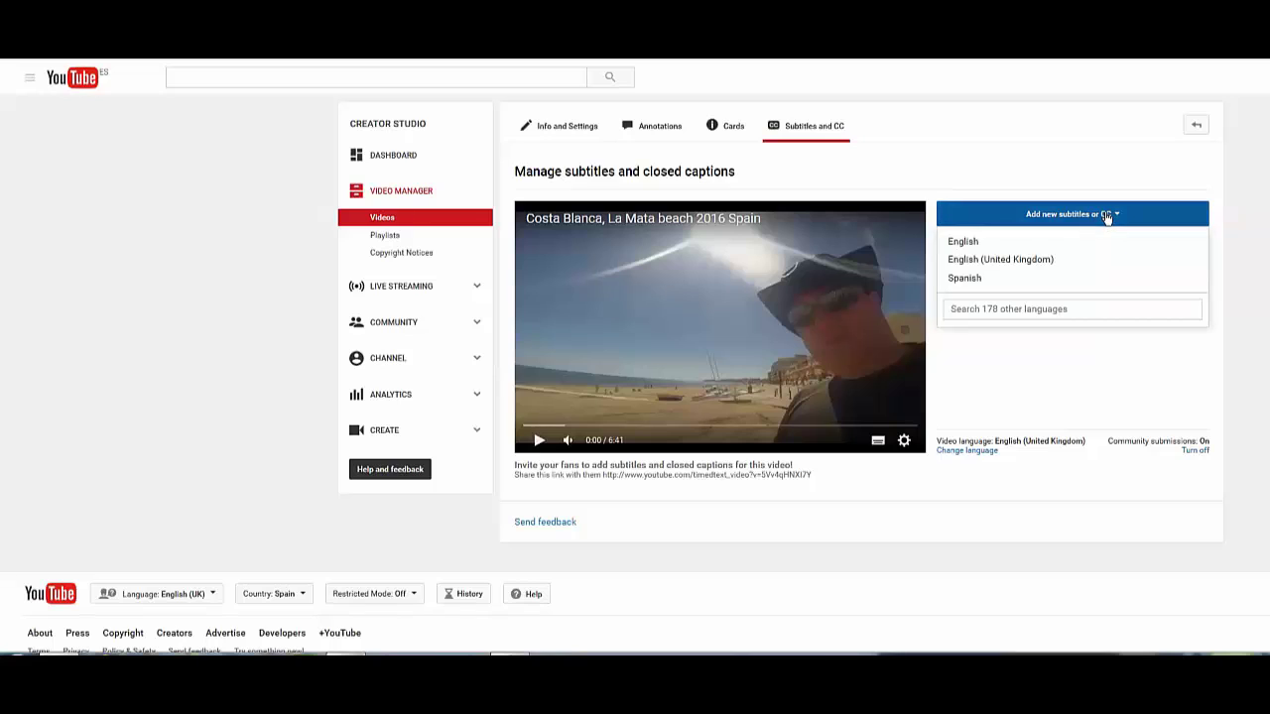
left_click(1024, 262)
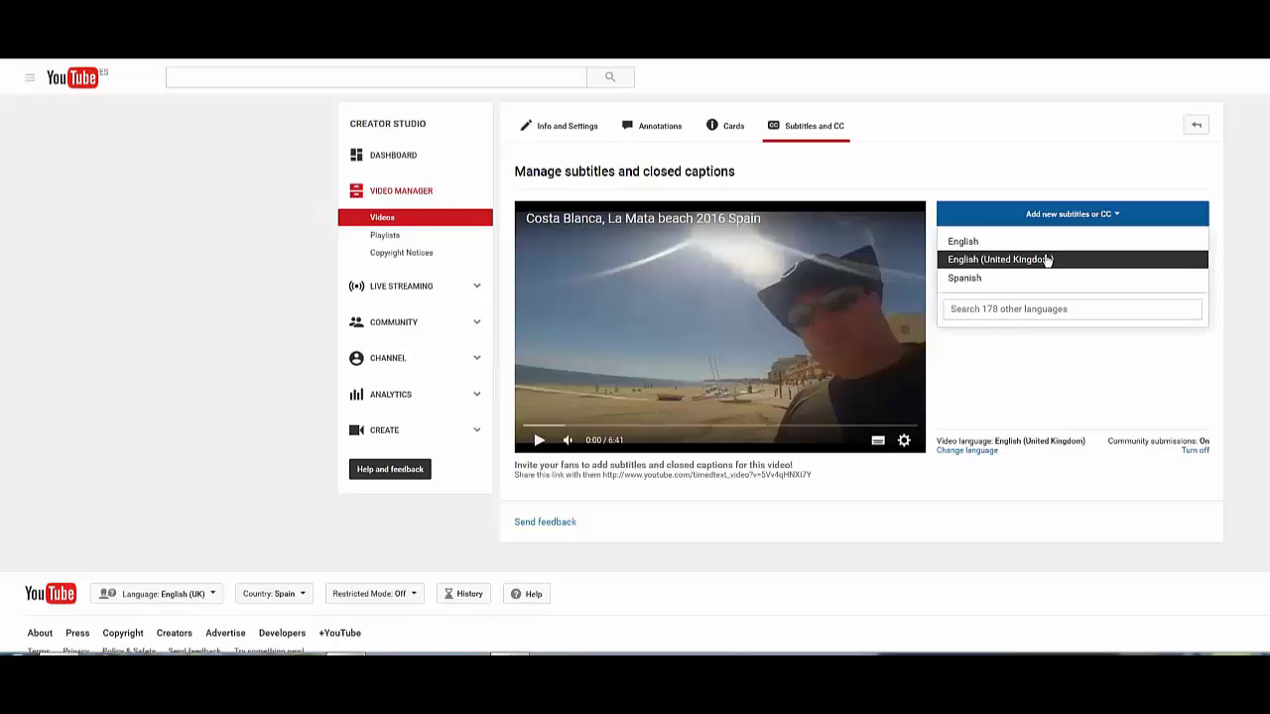
left_click(1130, 264)
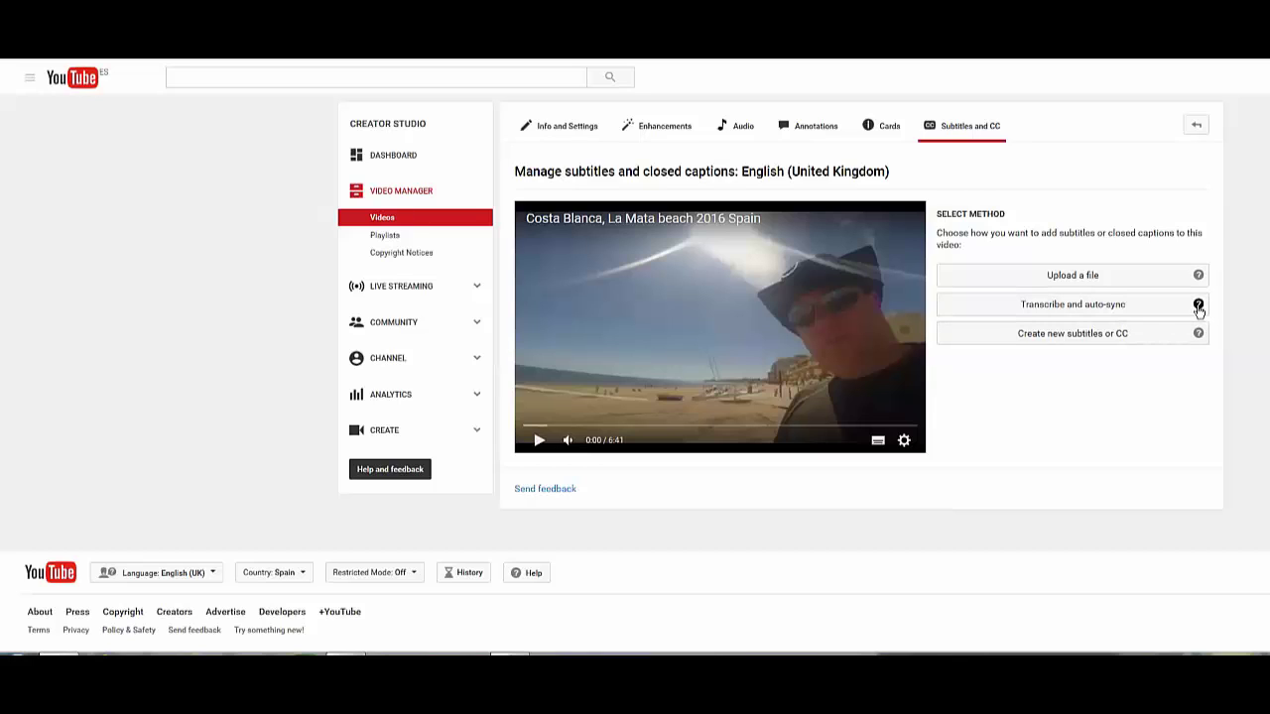
mouse_move(1199, 310)
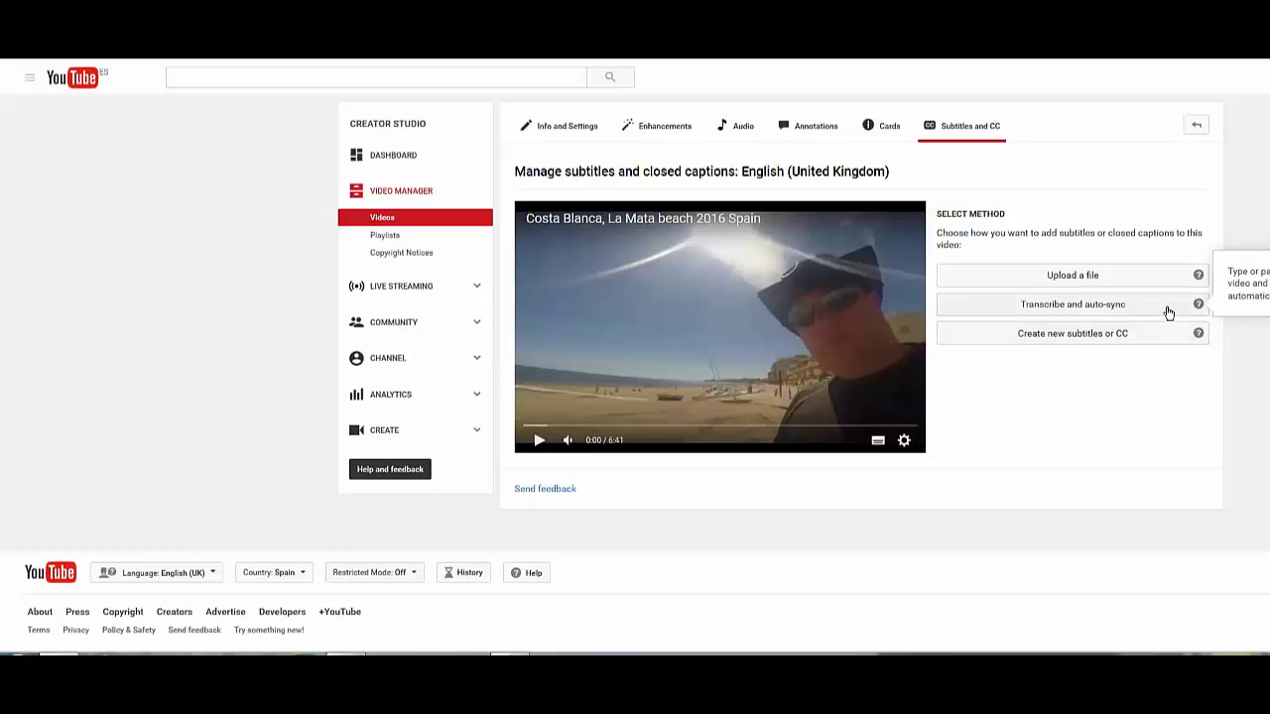
- Start transcribing English (UK) subtitles from scratch and play toward the first spoken line
left_click(1046, 335)
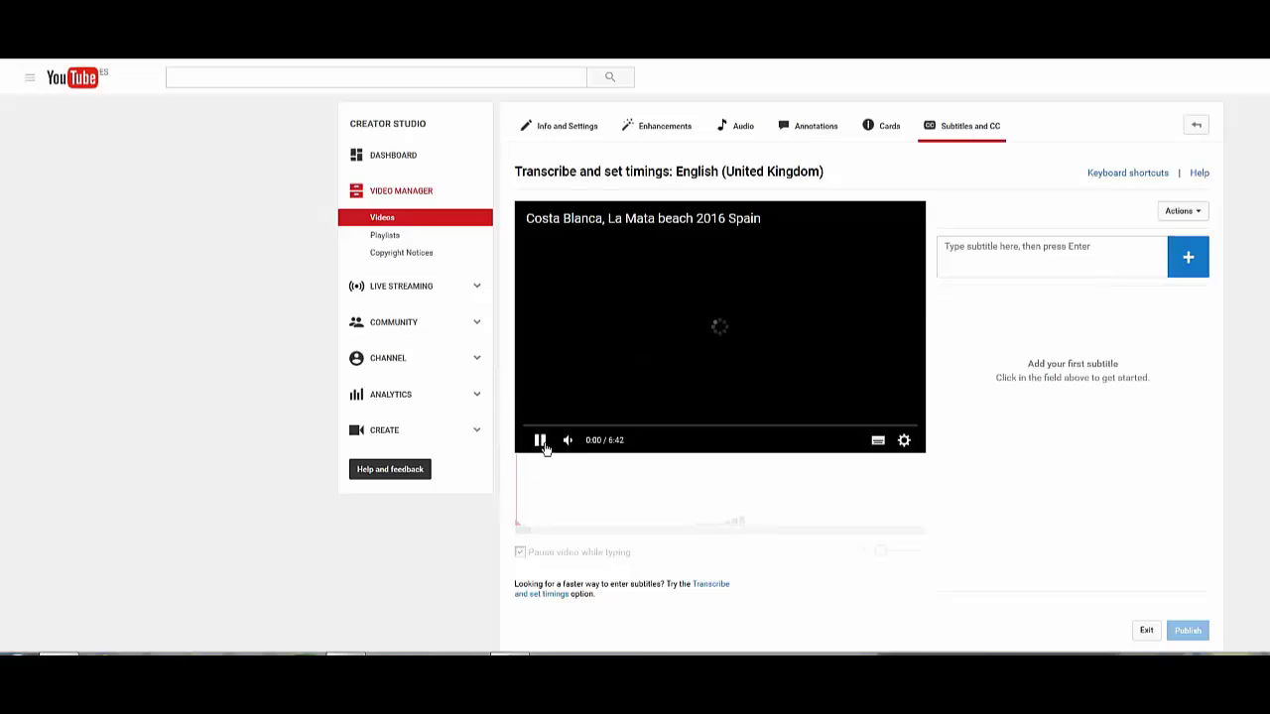
left_click(1081, 264)
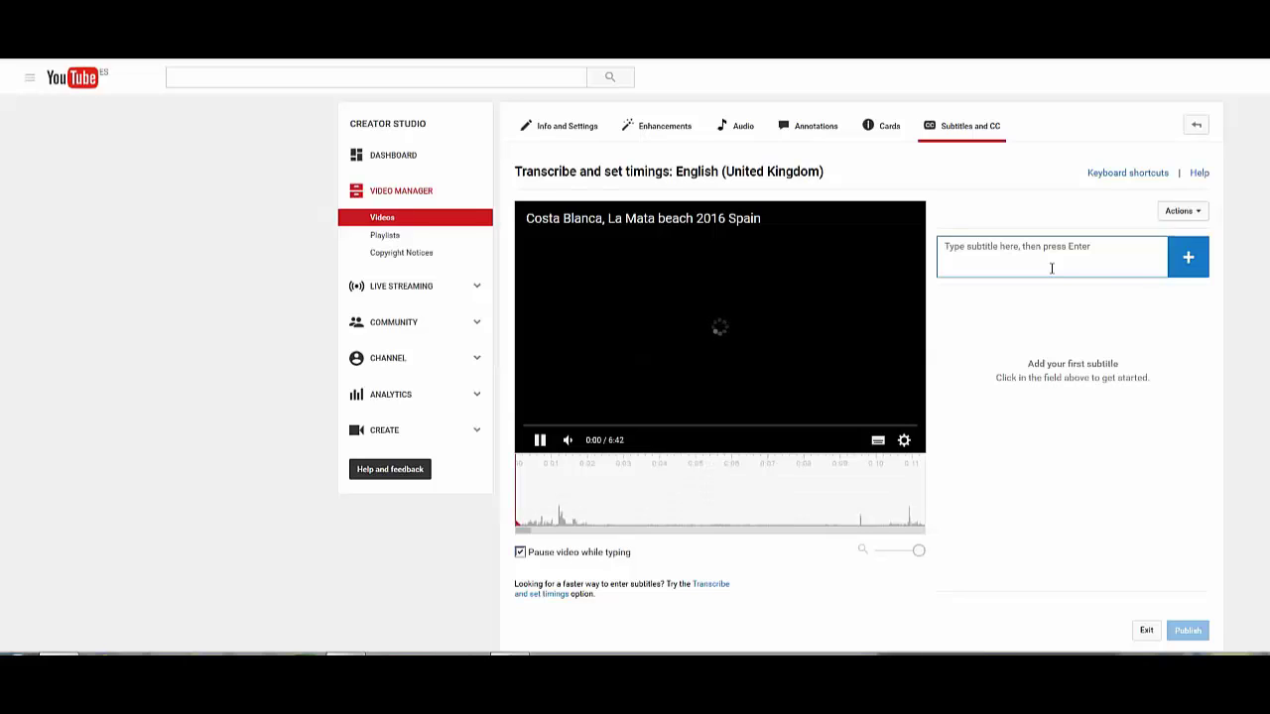
left_click(886, 348)
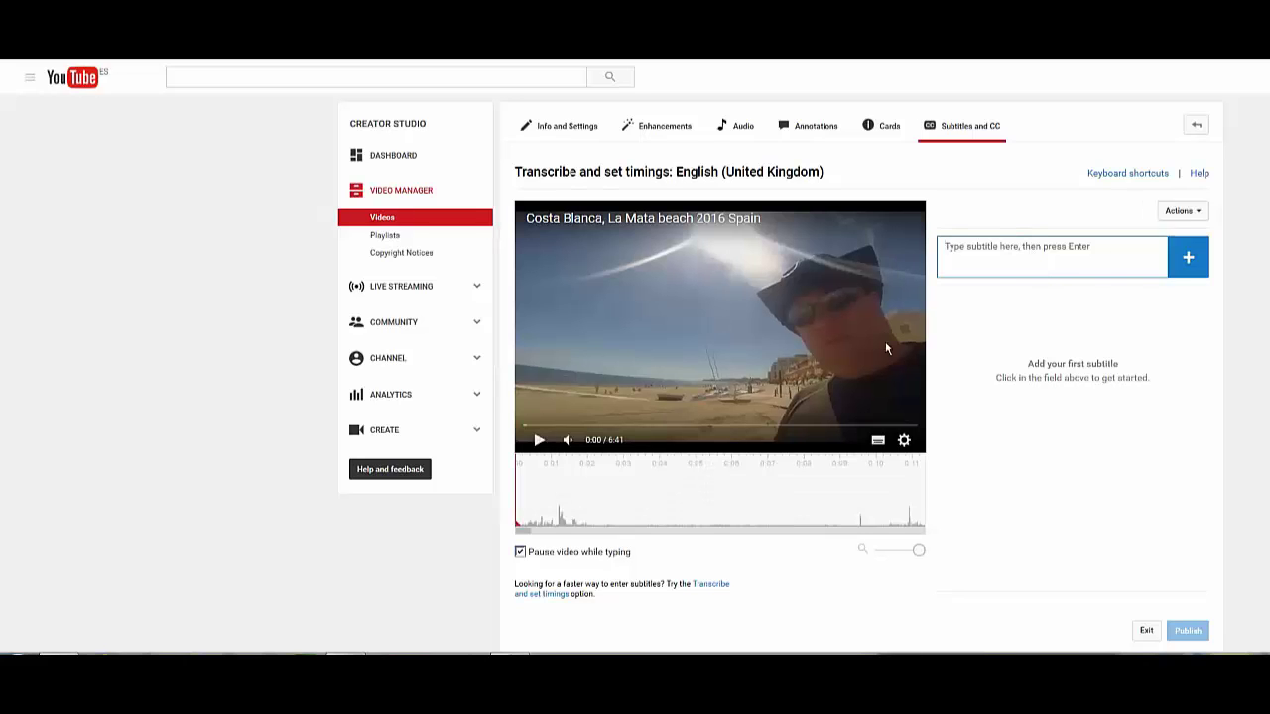
left_click(539, 442)
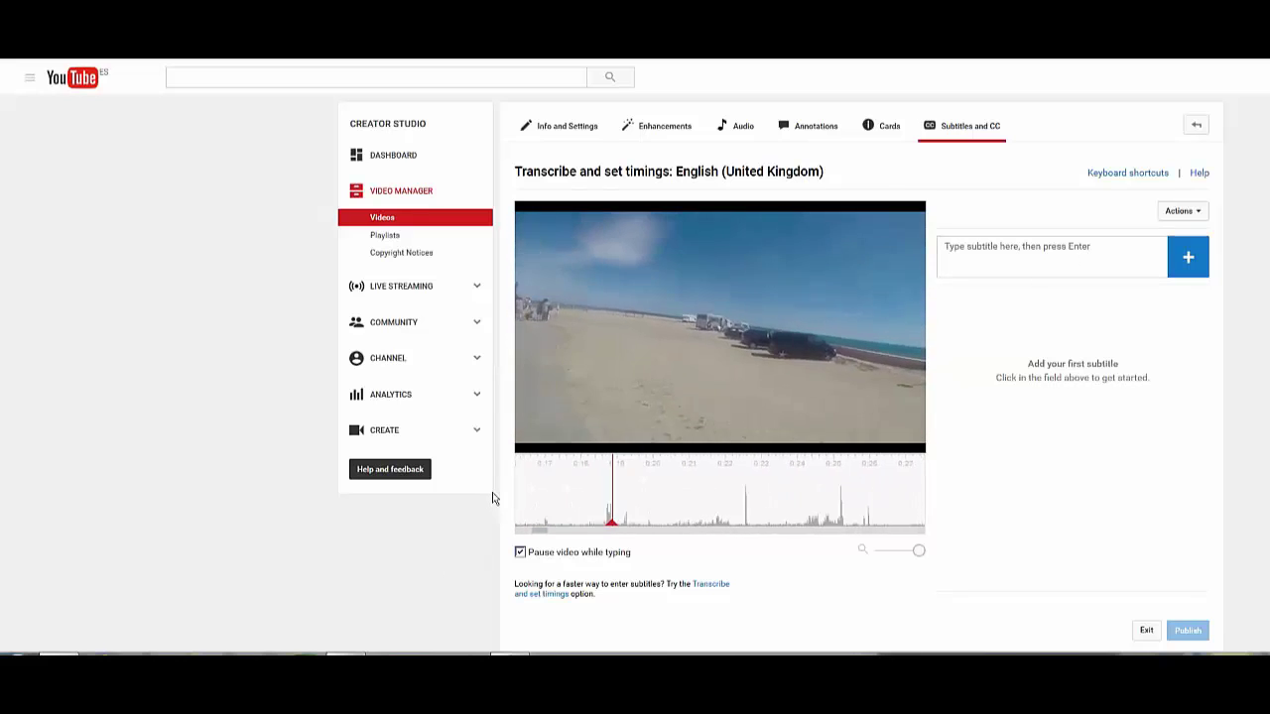
left_click(1086, 262)
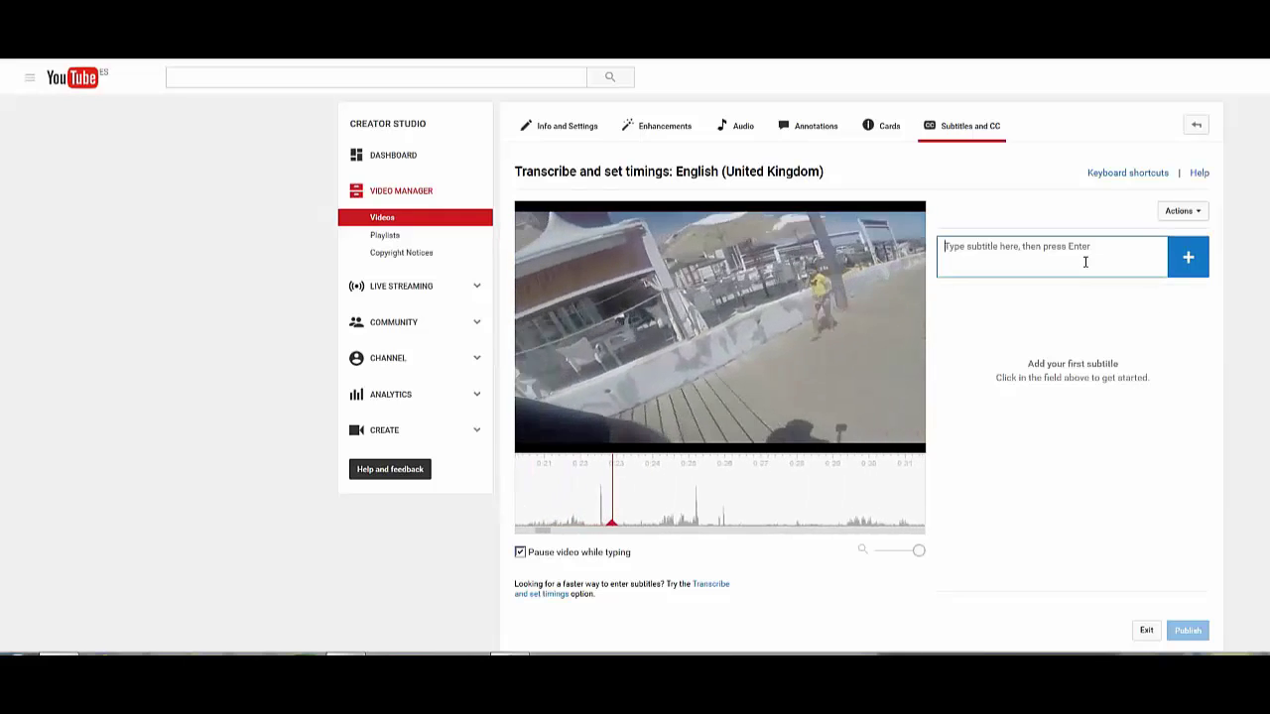
- Pause at the spoken line and add the subtitle 'We are off down to the beach today.'
mouse_move(758, 413)
left_click(539, 445)
left_click(1040, 259)
type("We are off down to the beach today.")
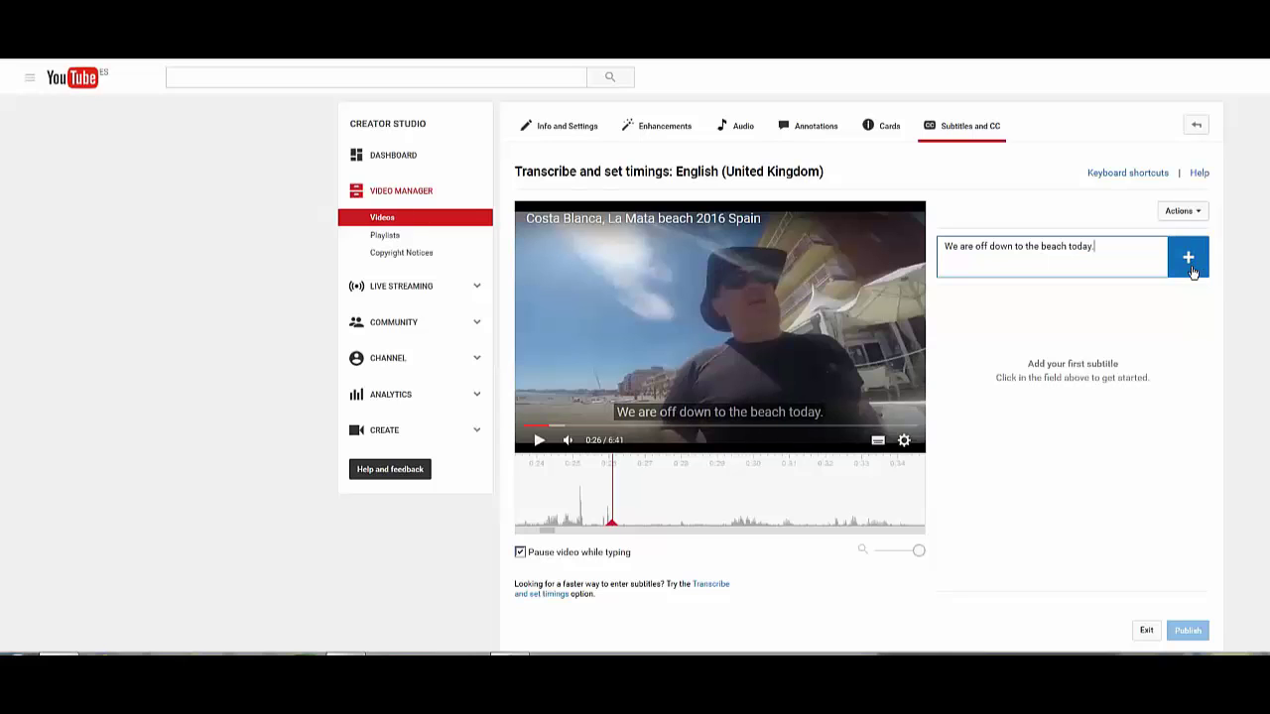
left_click(1190, 260)
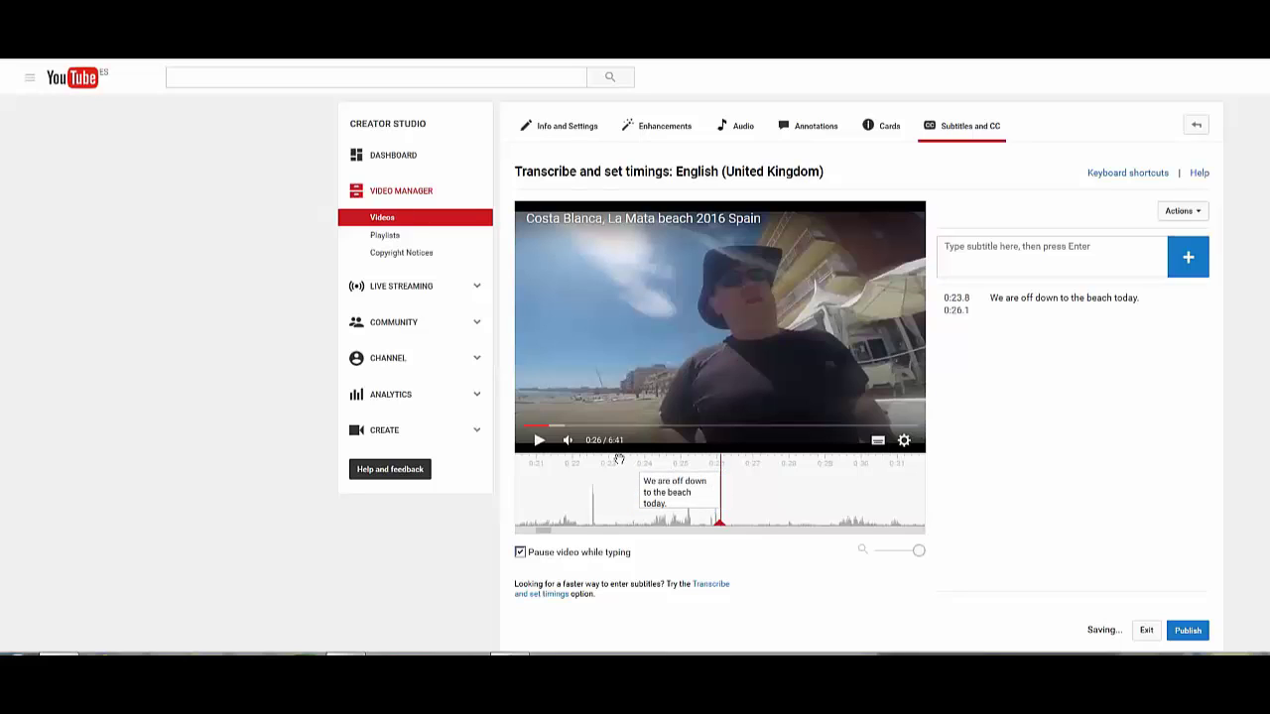
- Replay from about 0:22 to 0:26 to check the new subtitle
left_click_drag(720, 524, 596, 524)
left_click(537, 441)
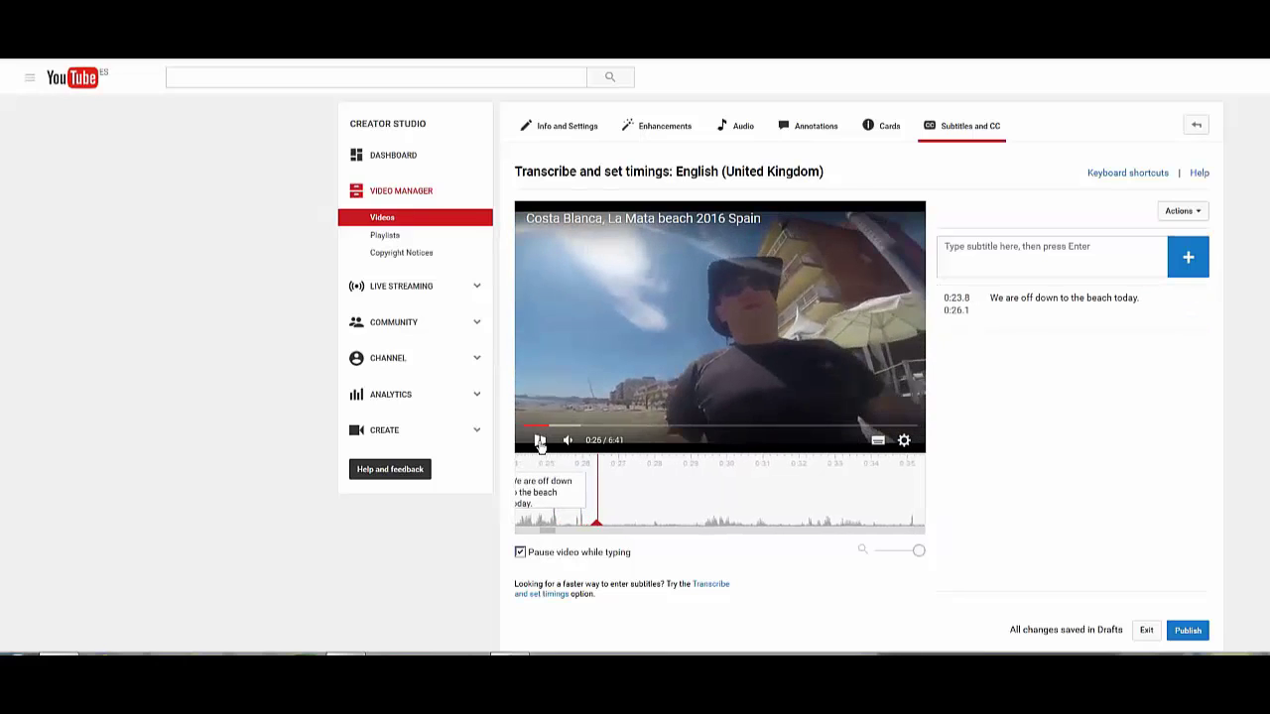
left_click(538, 441)
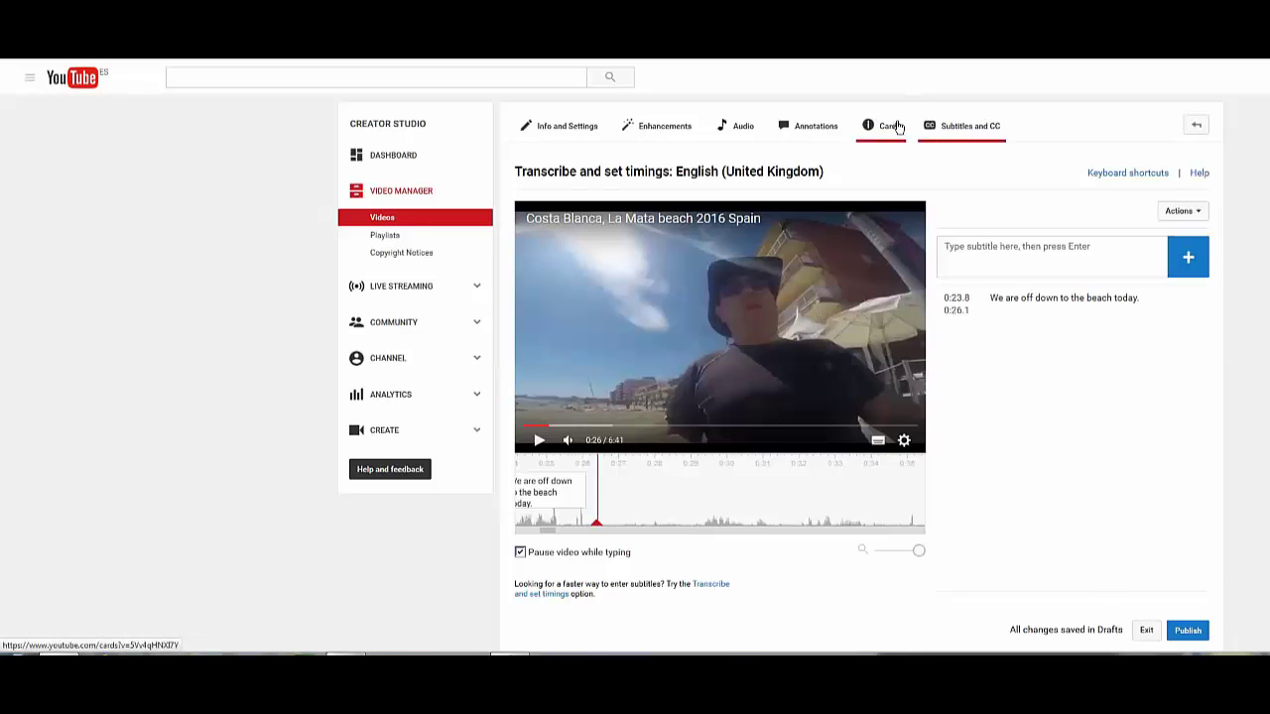
- Open the Cards editor and preview the existing Alicante Spain channel card at 0:03
left_click(896, 127)
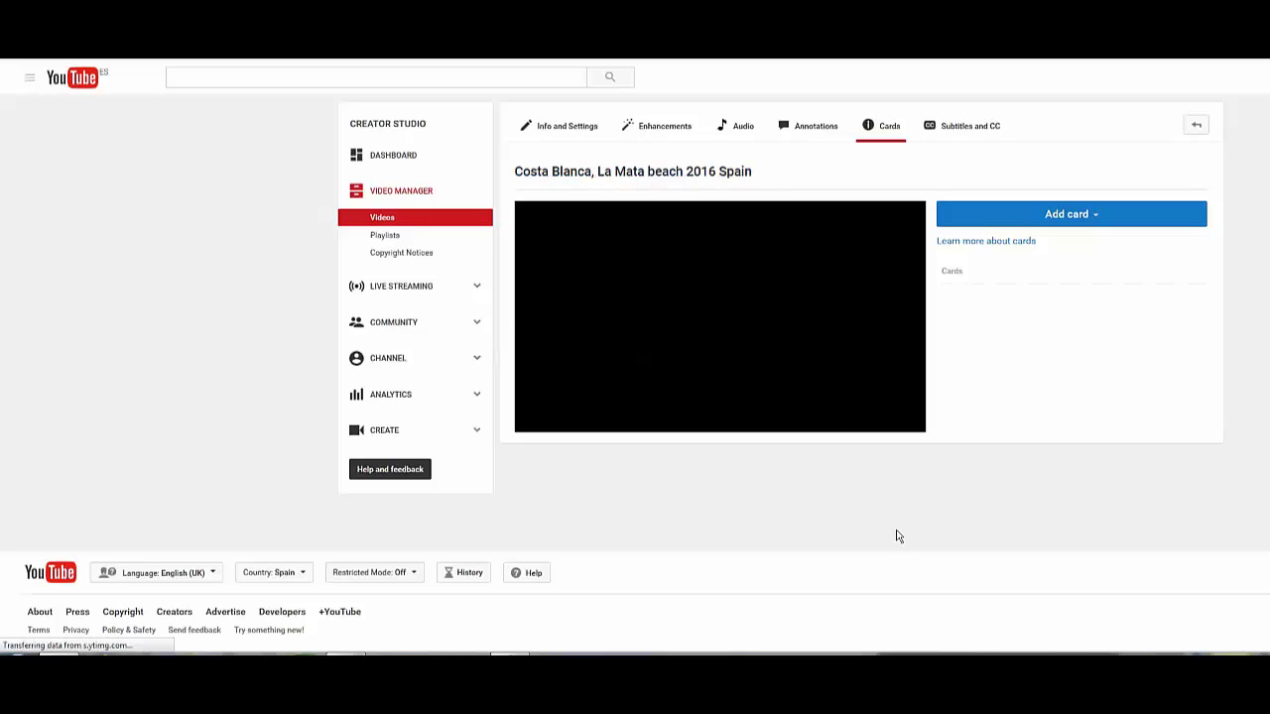
left_click(1072, 219)
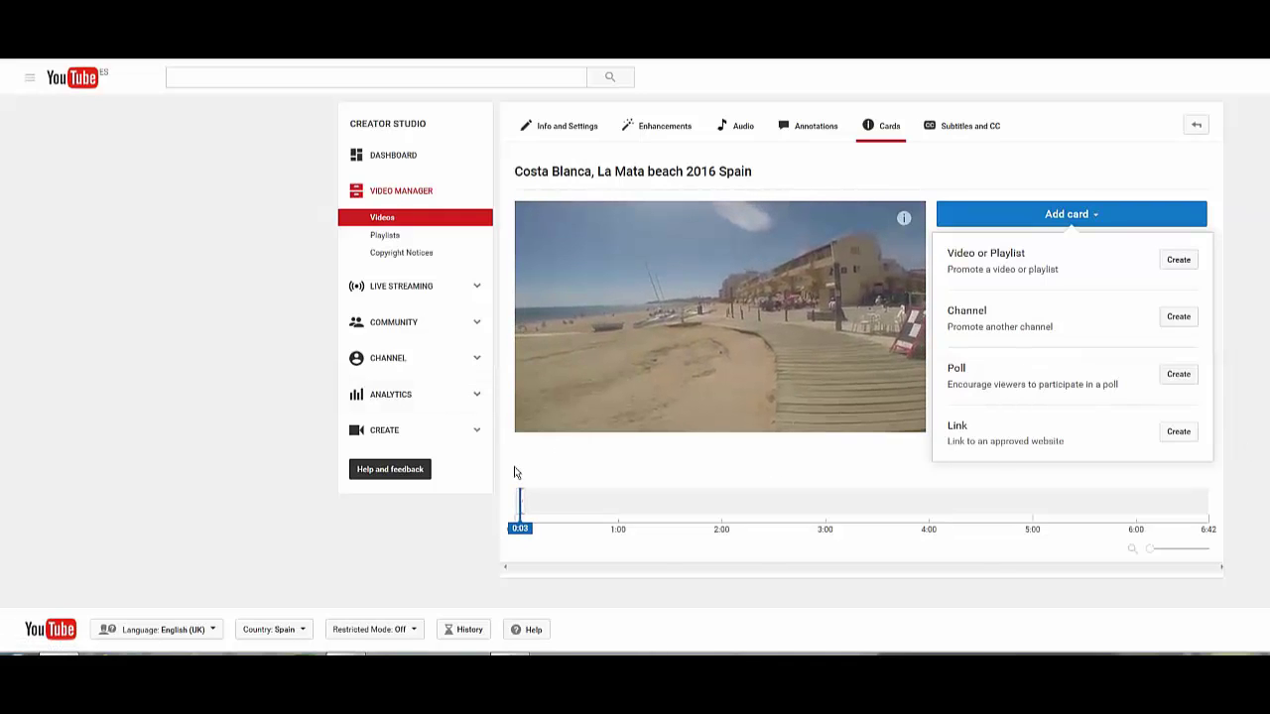
left_click(607, 404)
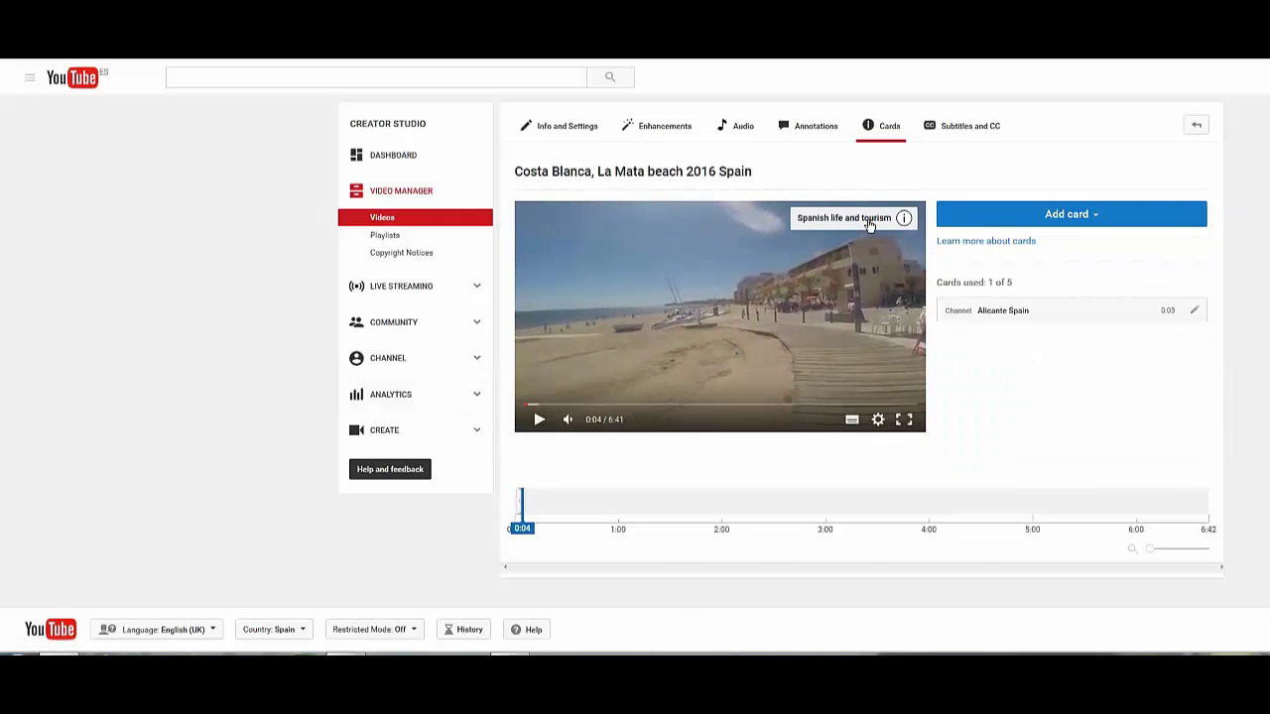
left_click(903, 220)
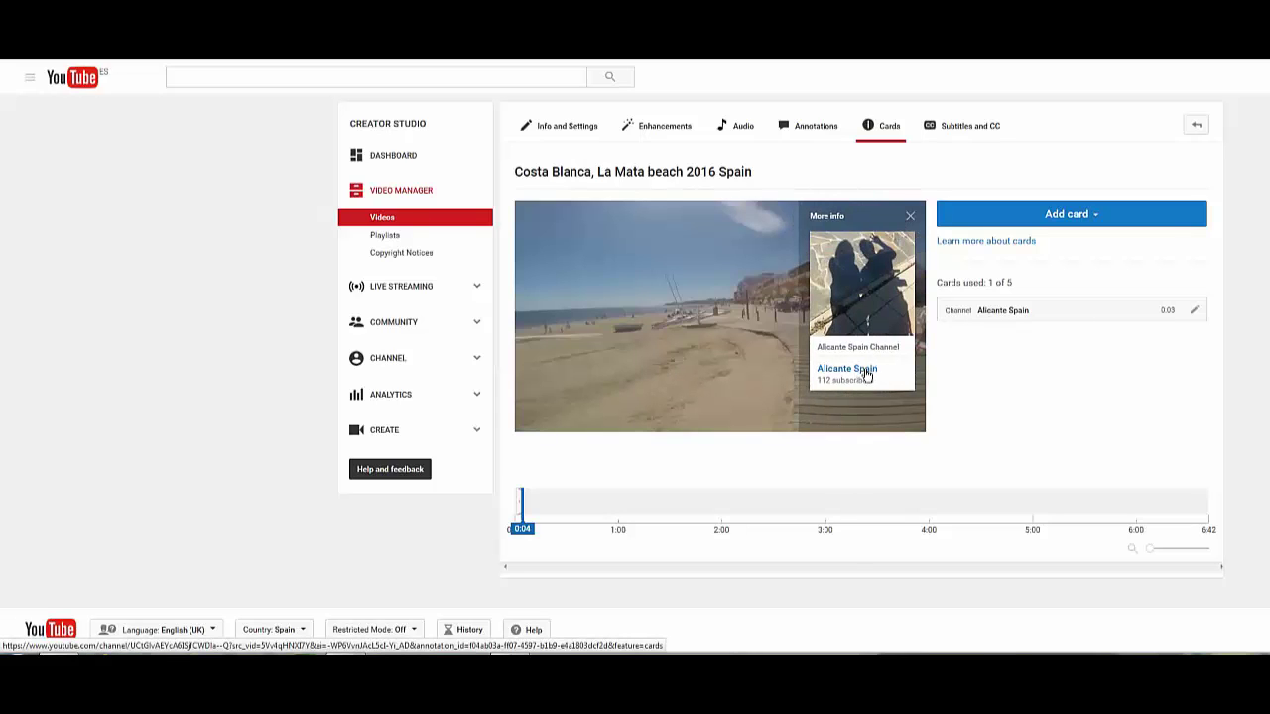
mouse_move(867, 380)
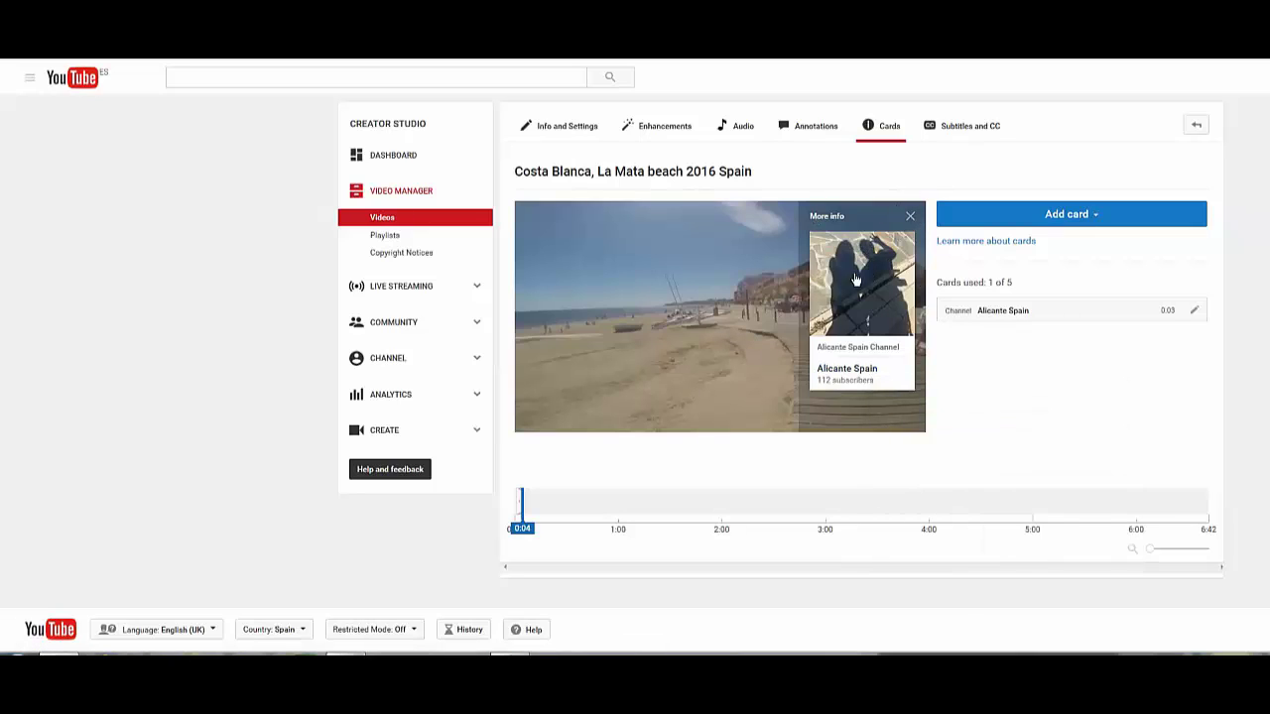
left_click(1062, 206)
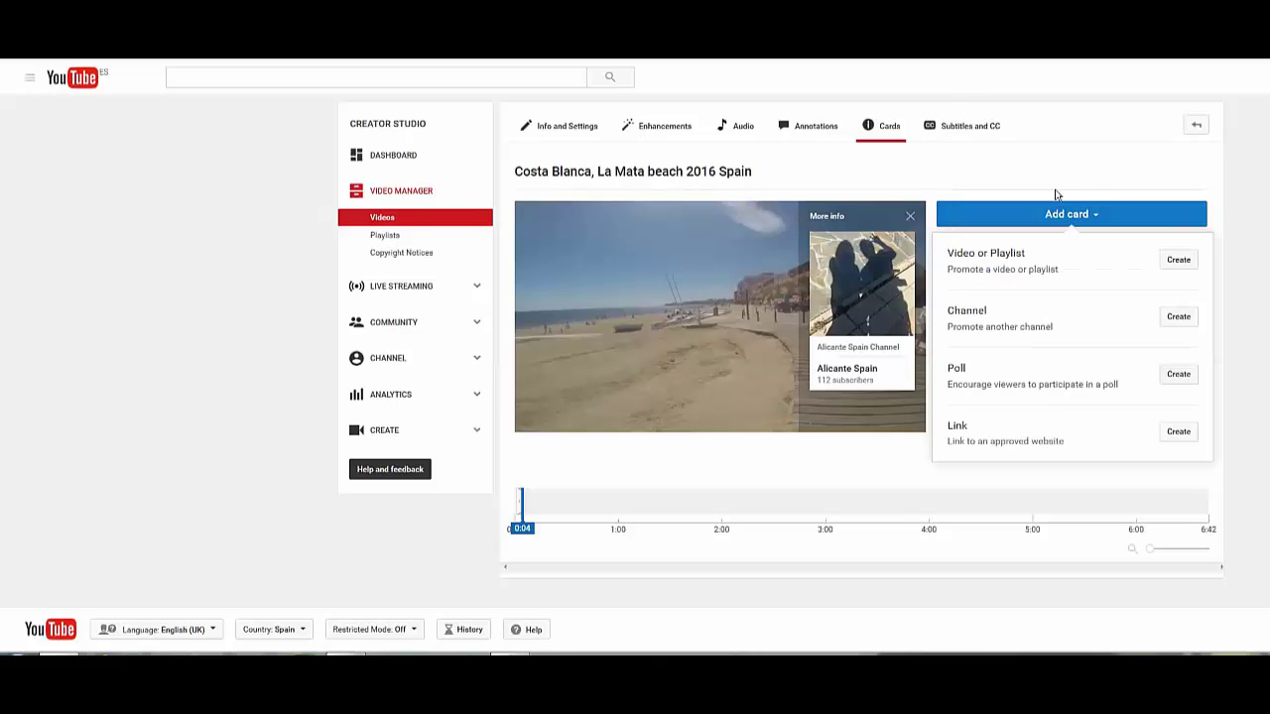
left_click(1181, 317)
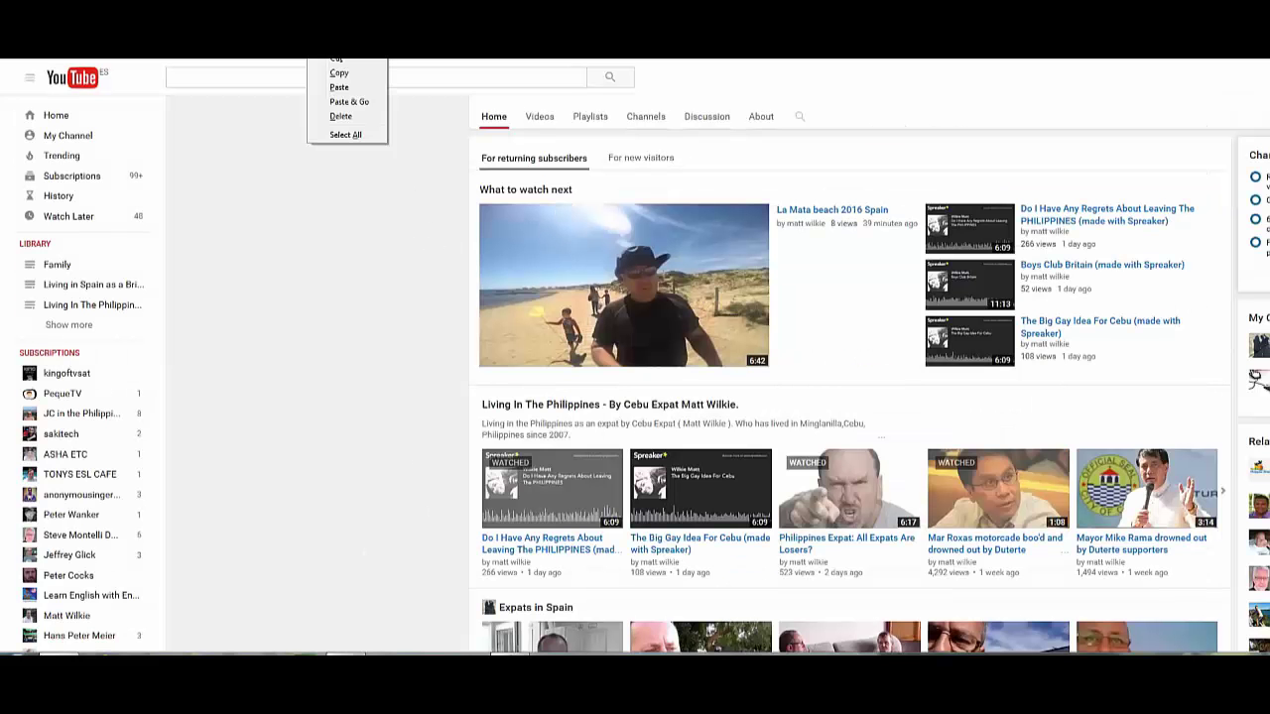
left_click(454, 123)
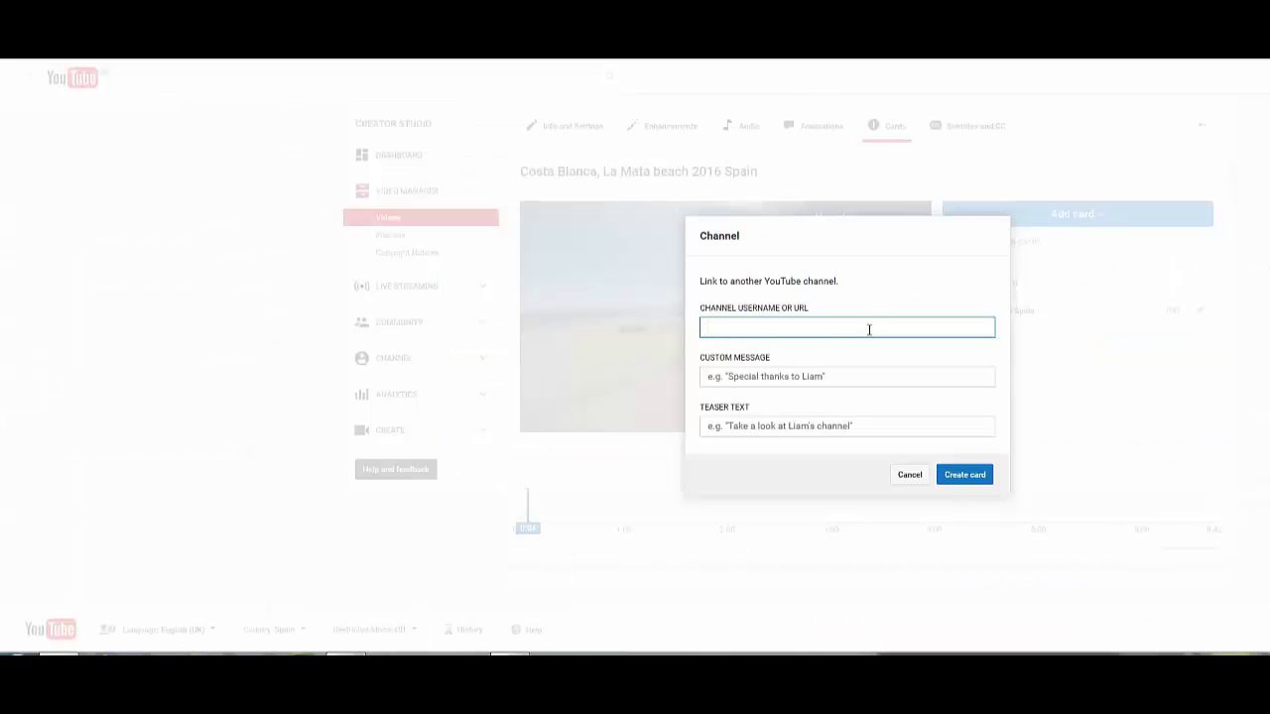
right_click(870, 329)
left_click(902, 390)
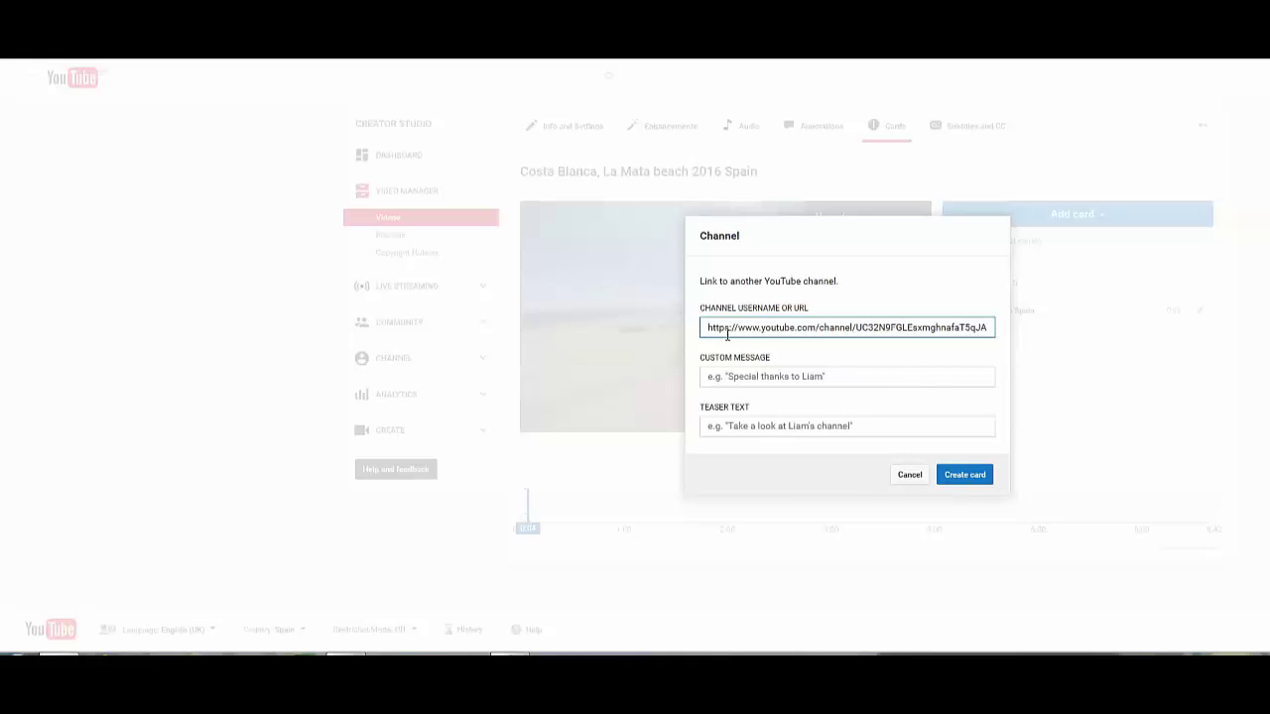
left_click(852, 377)
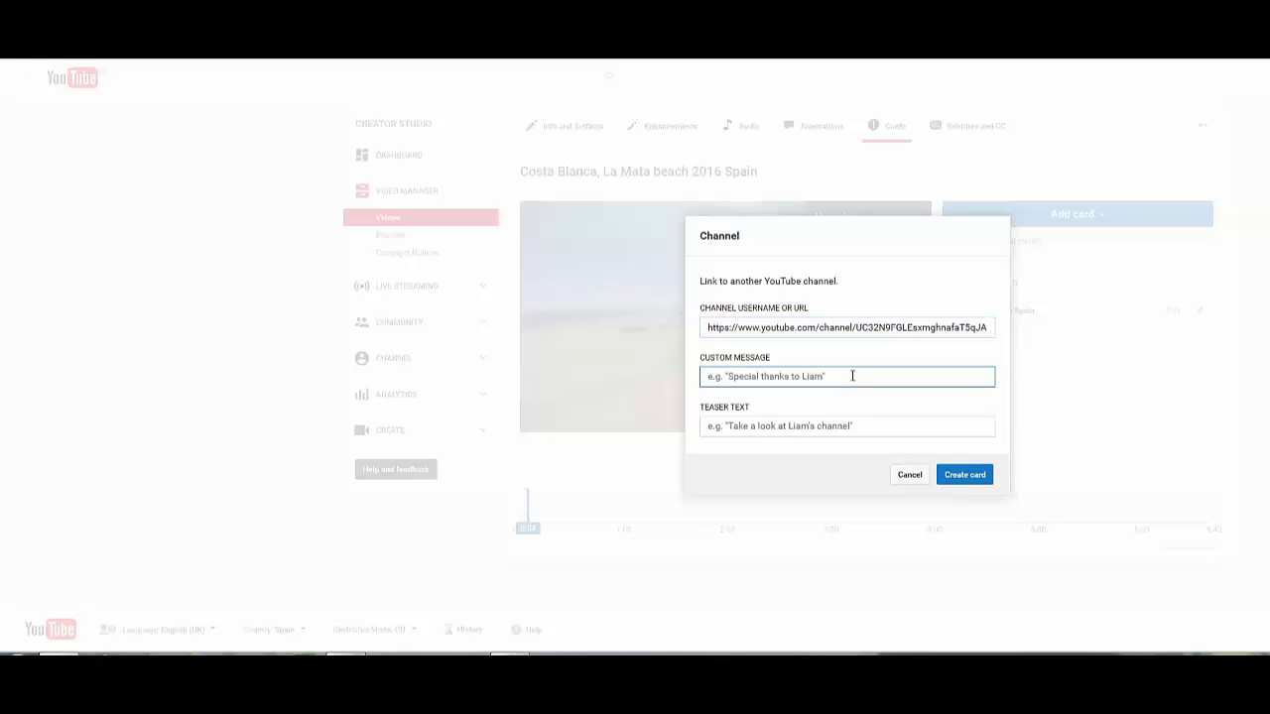
key("super")
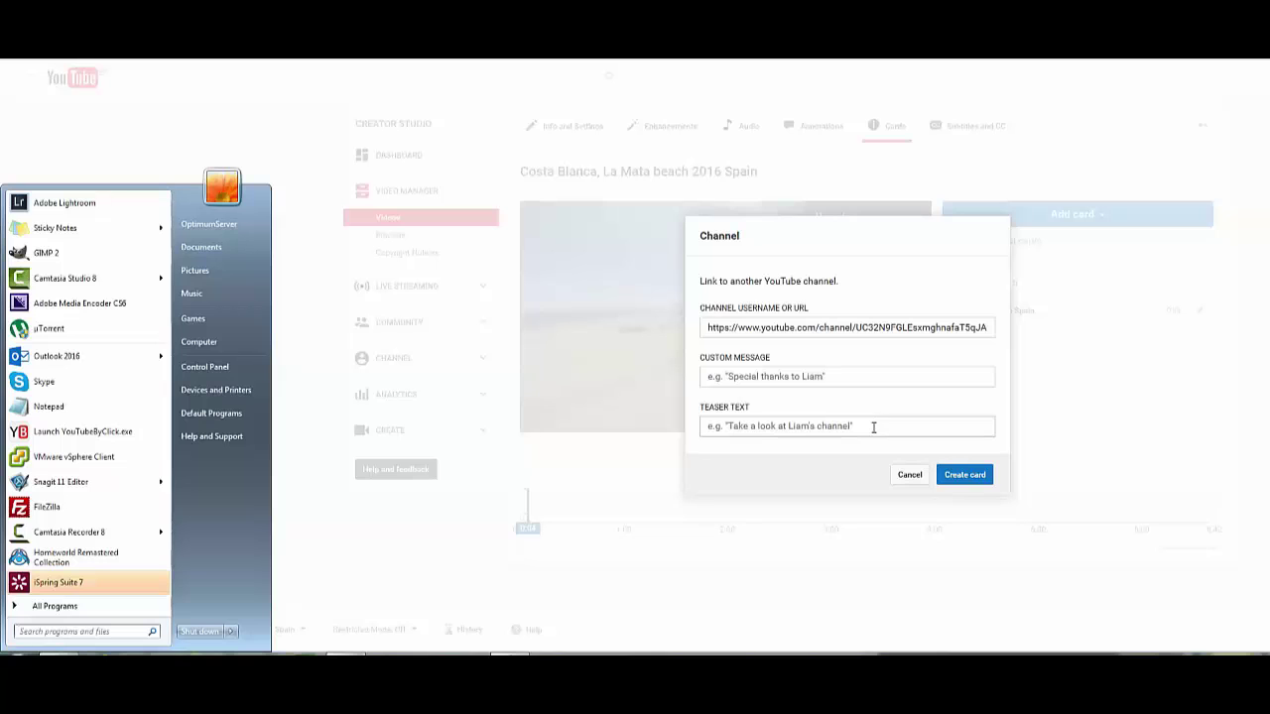
left_click(873, 427)
left_click(909, 475)
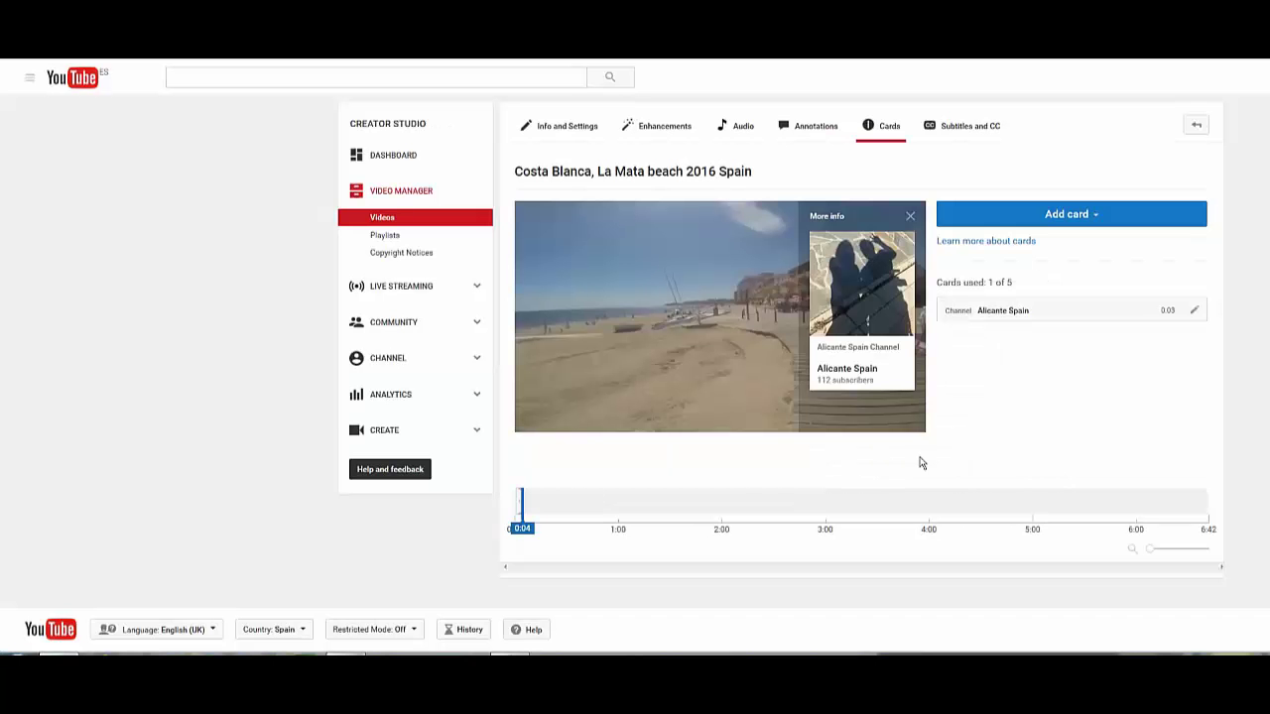
mouse_move(836, 357)
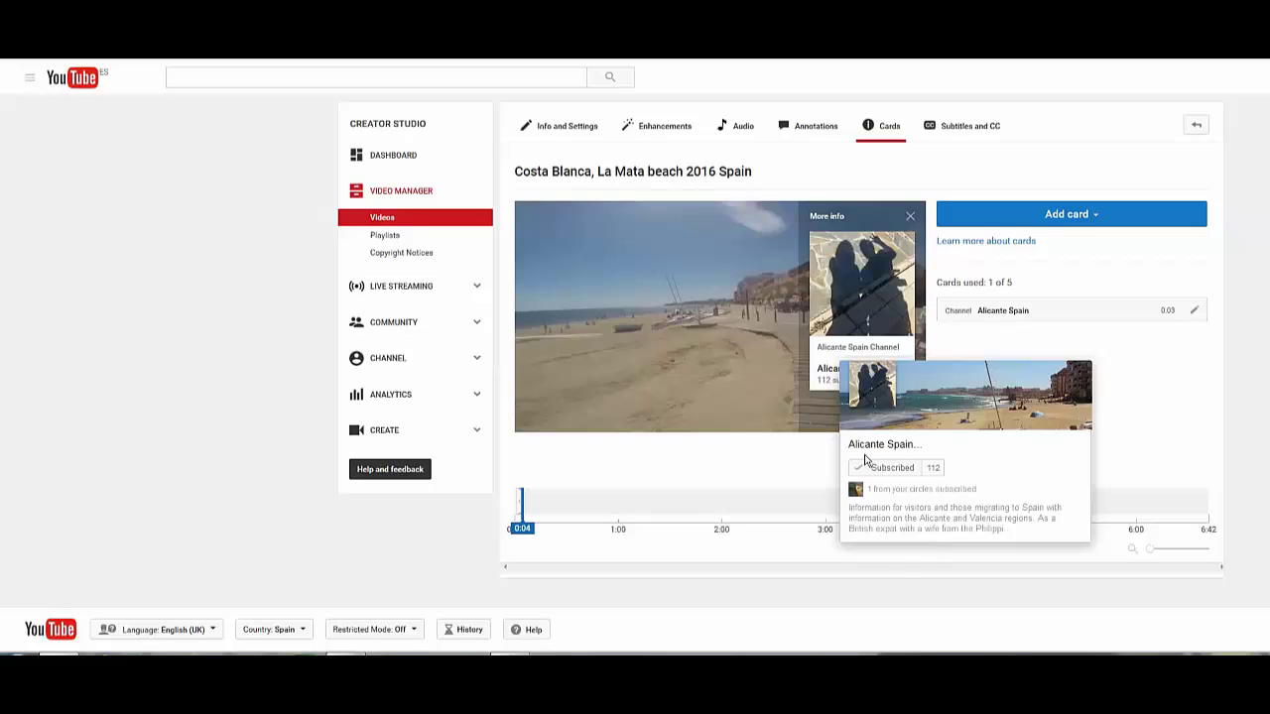
left_click(910, 217)
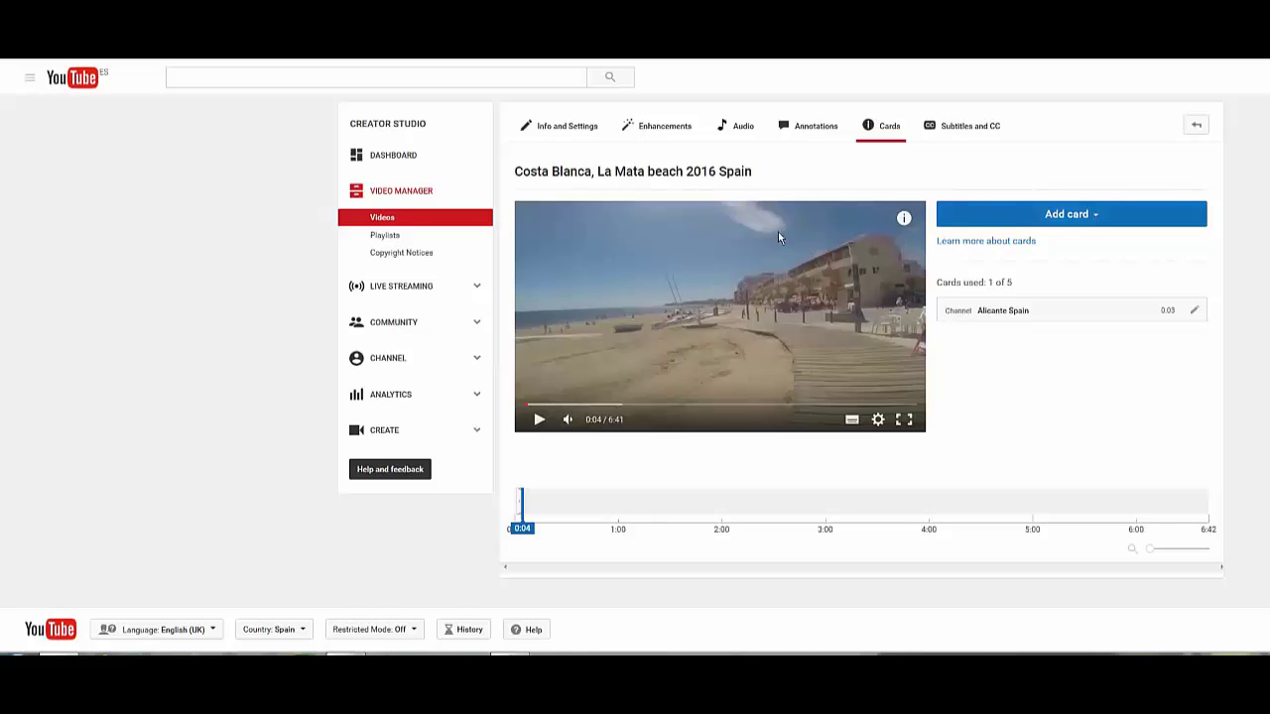
- Add a Note annotation from 0:04.1 to 0:24.1 near the top-left and resize it
left_click(811, 131)
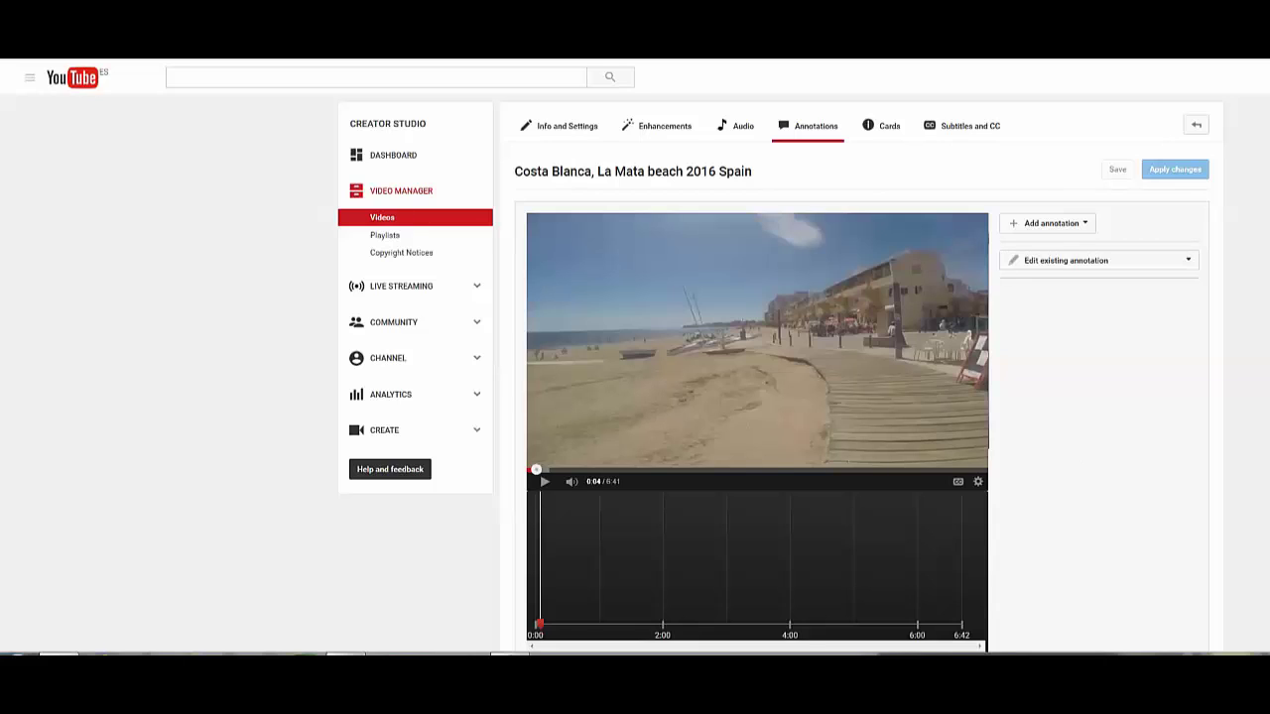
left_click(1075, 228)
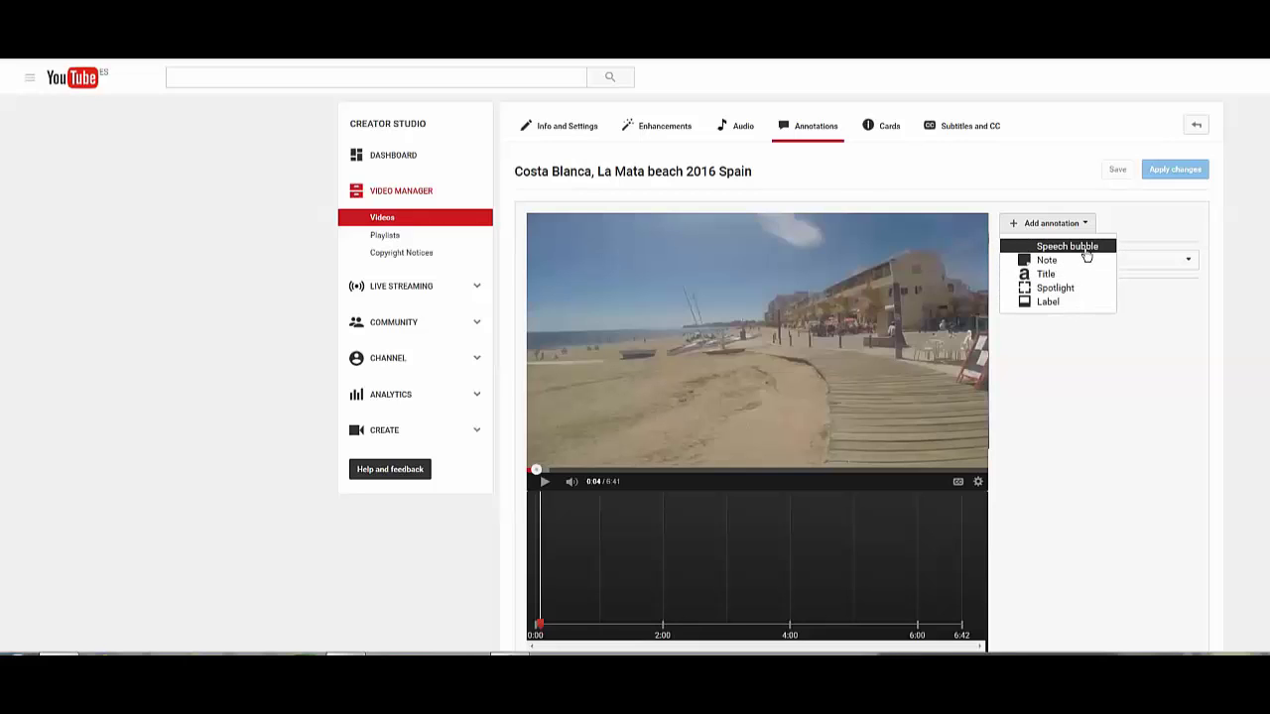
left_click(1077, 259)
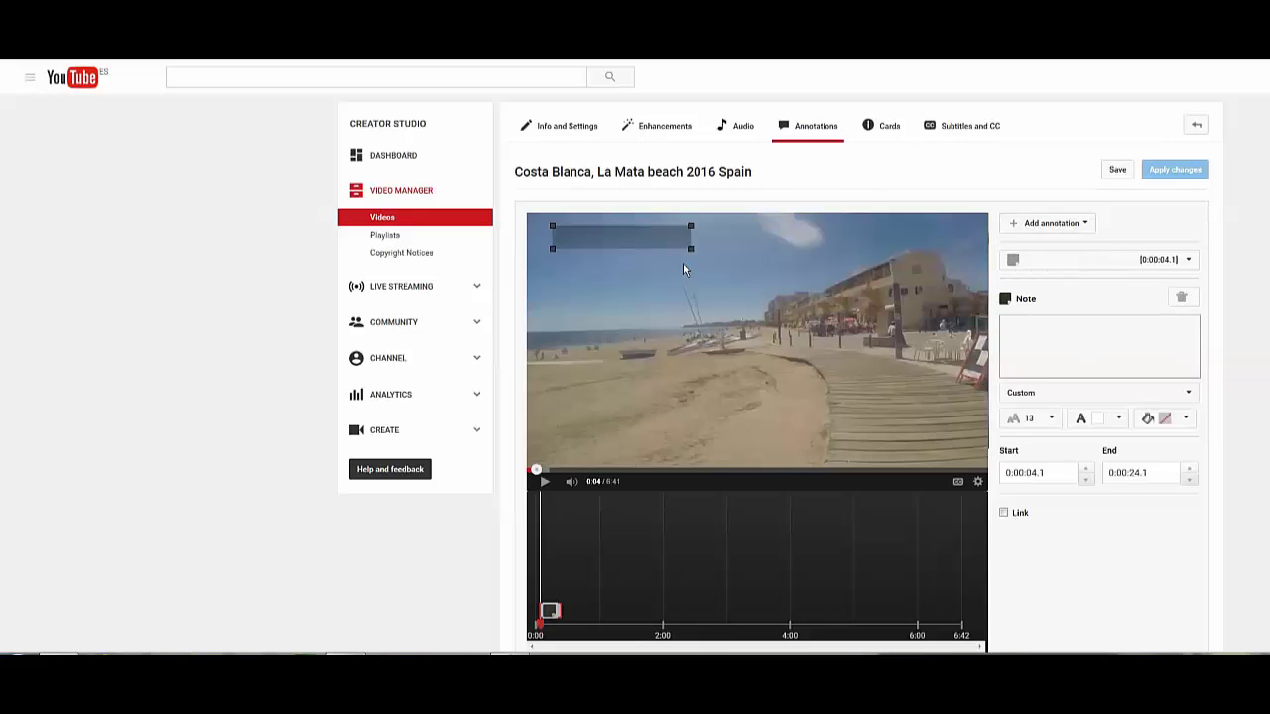
mouse_move(692, 250)
left_mouse_down()
mouse_move(704, 296)
mouse_move(712, 267)
left_mouse_up()
left_click(1064, 347)
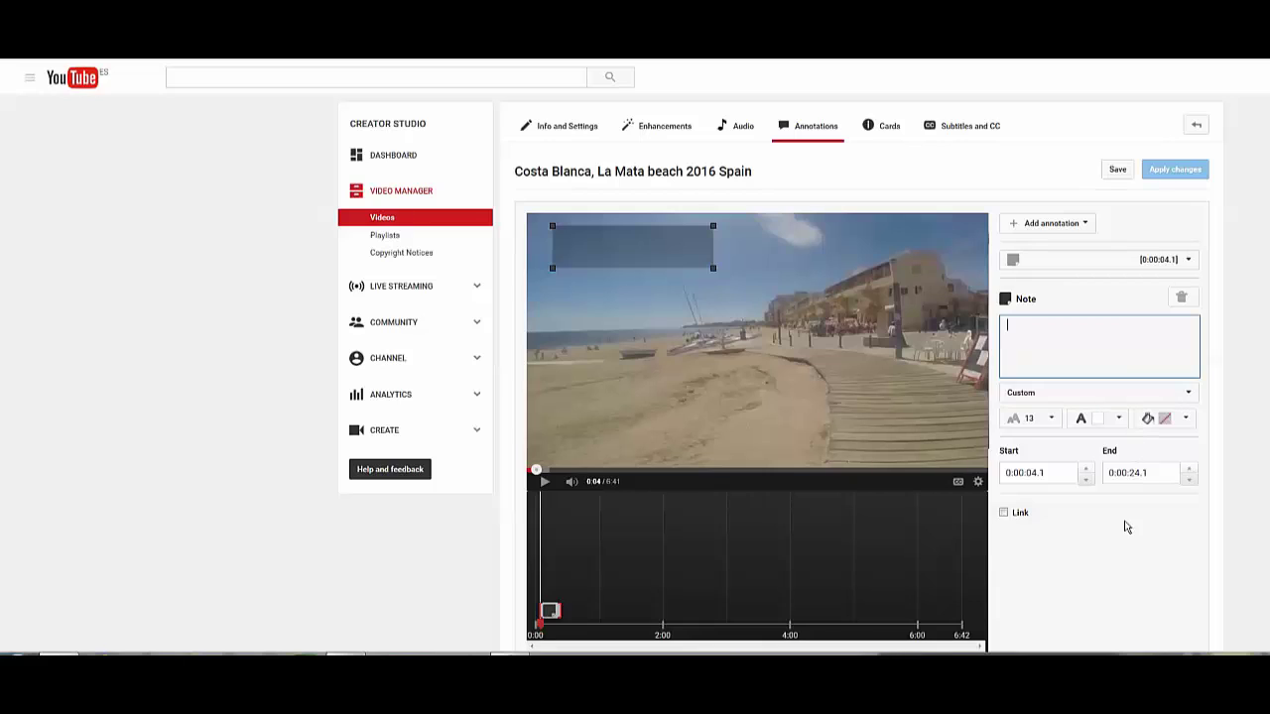
- Link the note to the 'Torrevieja, Pink Salt Lake' video by pasting its address
left_click(1005, 513)
left_click(1069, 540)
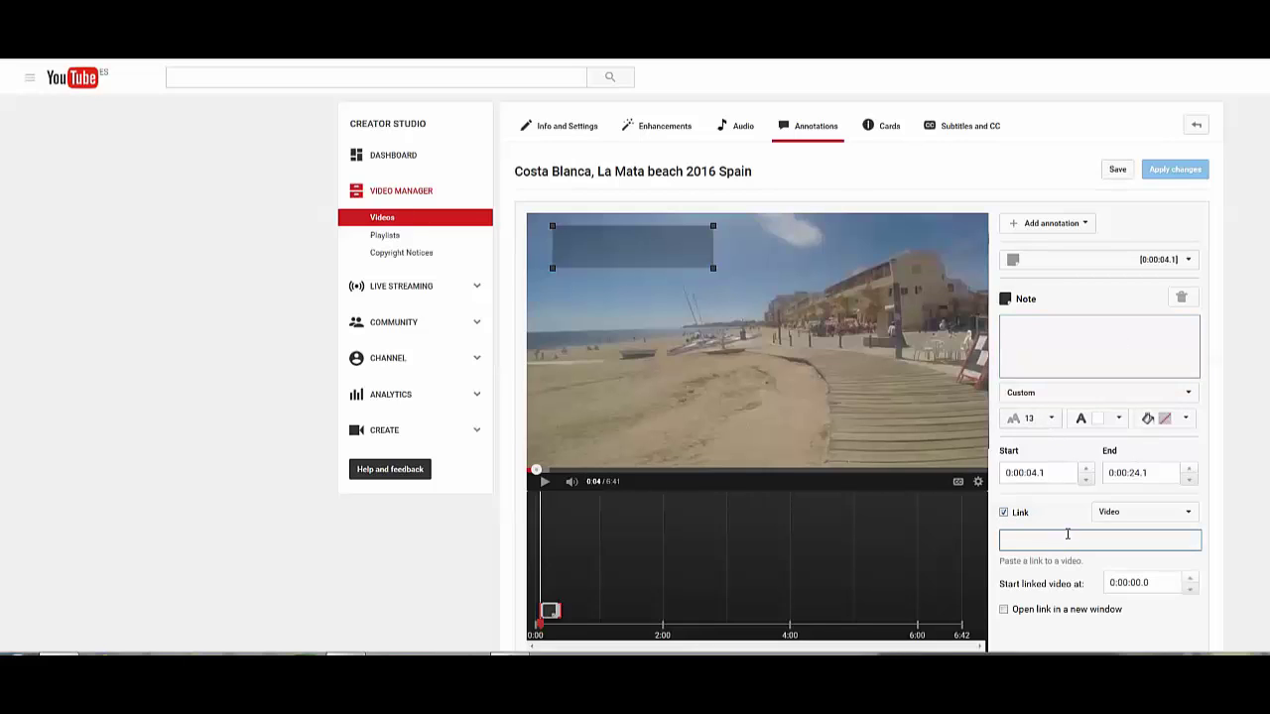
type("https://www.youtube.com/watch?v=2Crpupz2SBM")
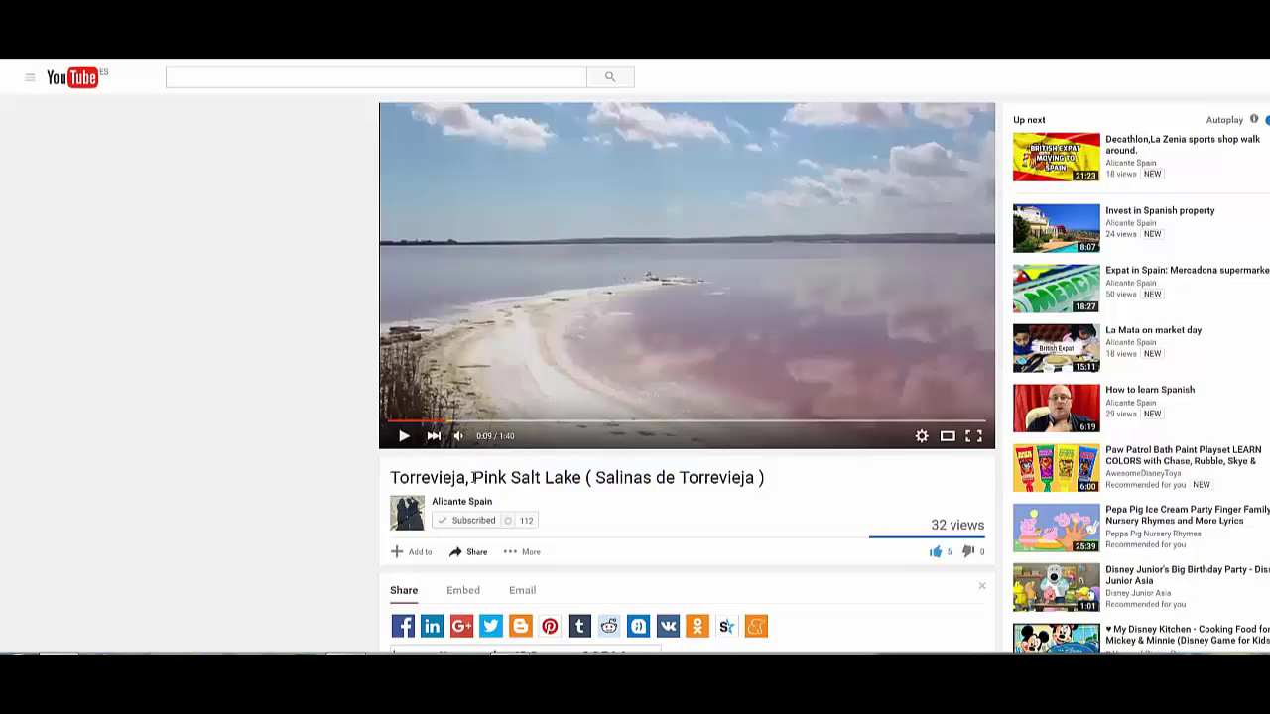
- Copy 'Pink Salt Lake ( Salinas de Torrevieja )' from the watch page title into the note text
left_click_drag(473, 478, 767, 491)
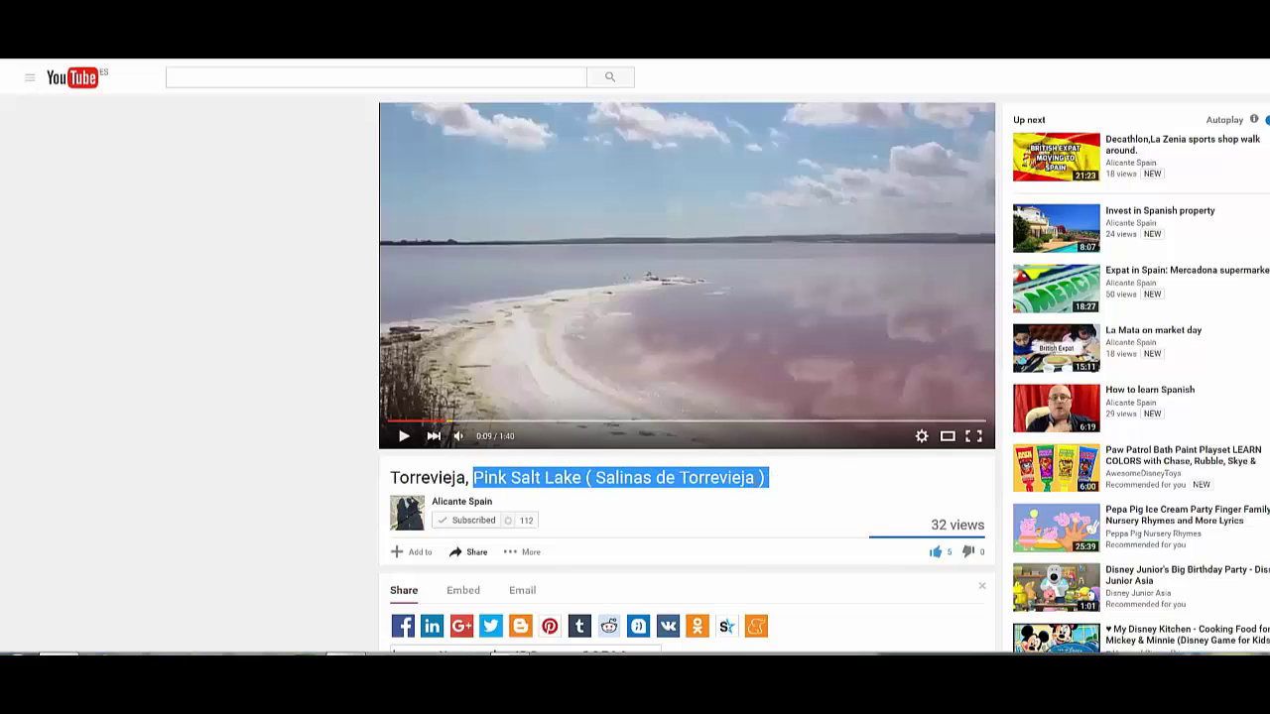
right_click(757, 486)
left_click(819, 500)
key("ctrl+Tab")
left_click(1081, 351)
right_click(1080, 349)
left_click(1132, 408)
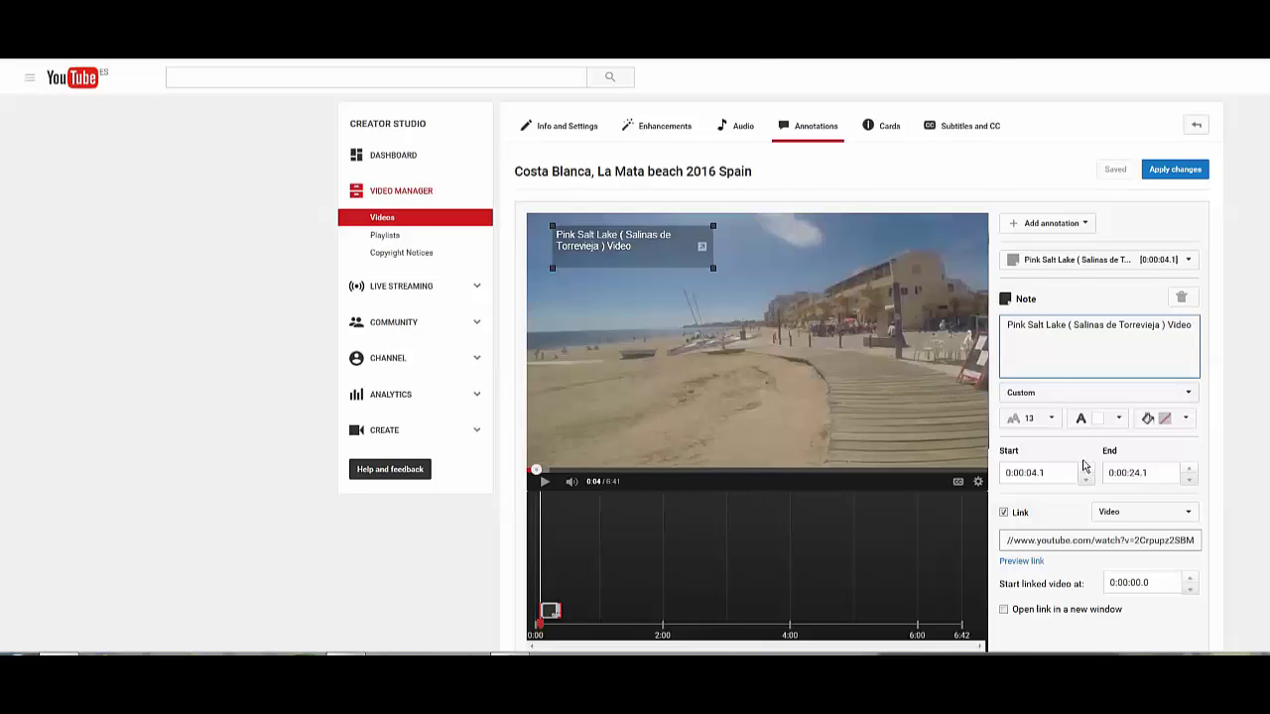
- Make the Pink Salt Lake note's video link open in a new window, then play the preview
scroll(1087, 463, "down", 1)
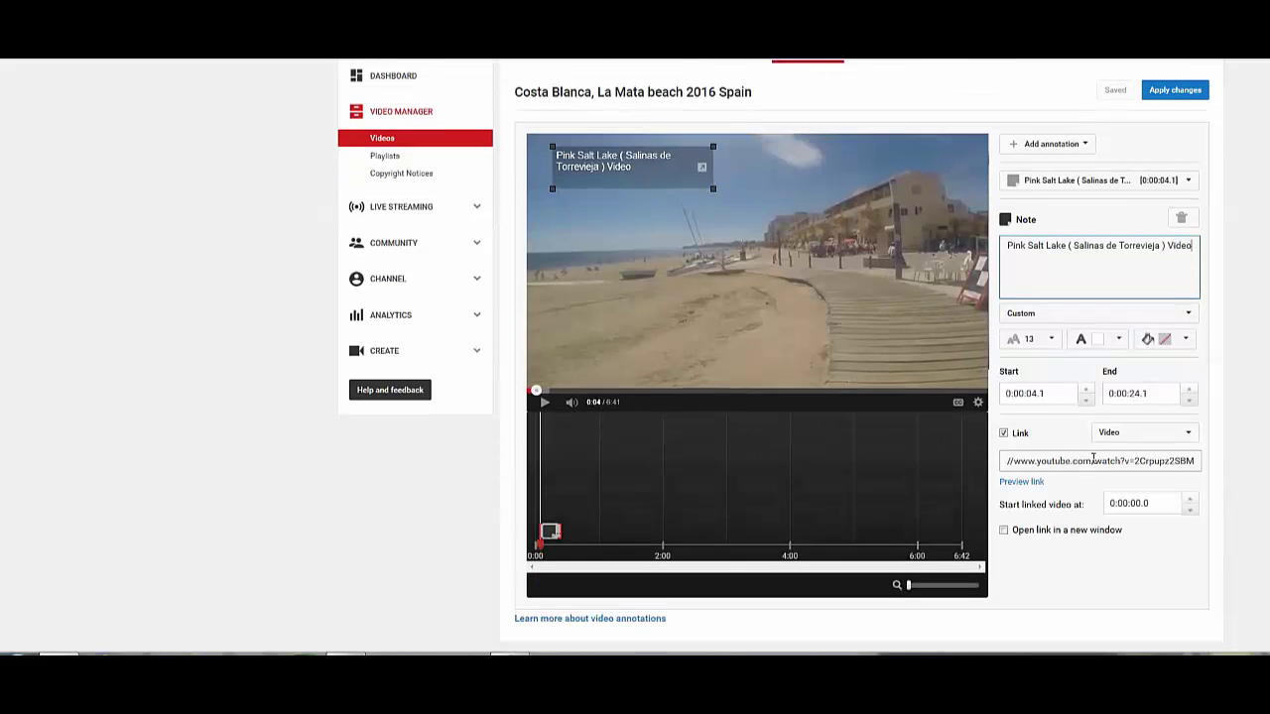
left_click(1003, 532)
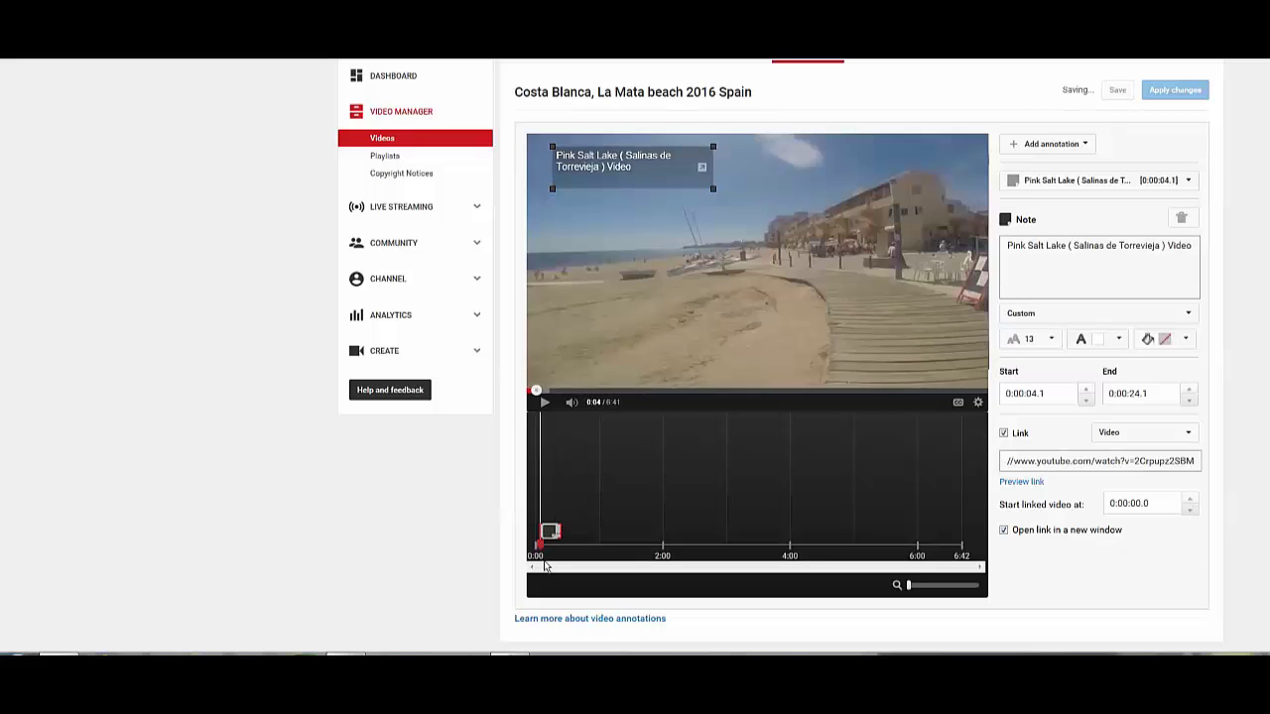
left_click(545, 404)
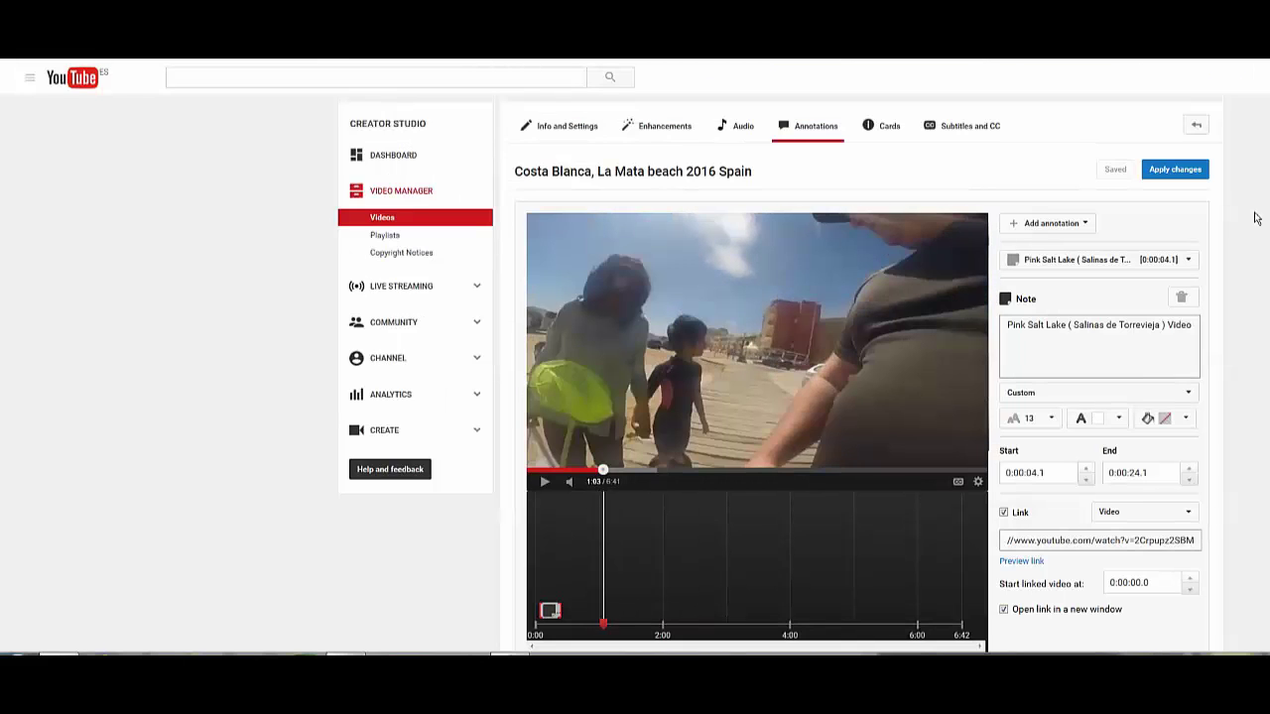
- Apply the annotation changes and go via Enhancements to the Info and Settings page
left_click(1166, 175)
left_click(676, 134)
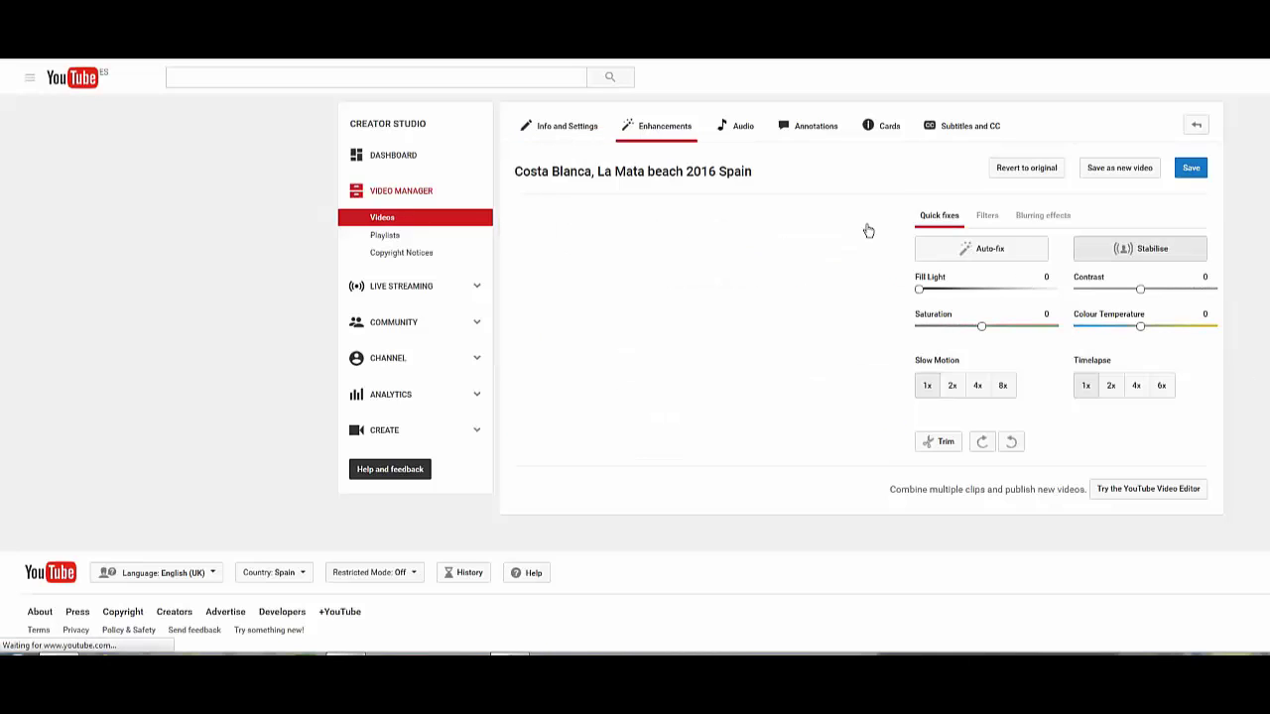
left_click(561, 129)
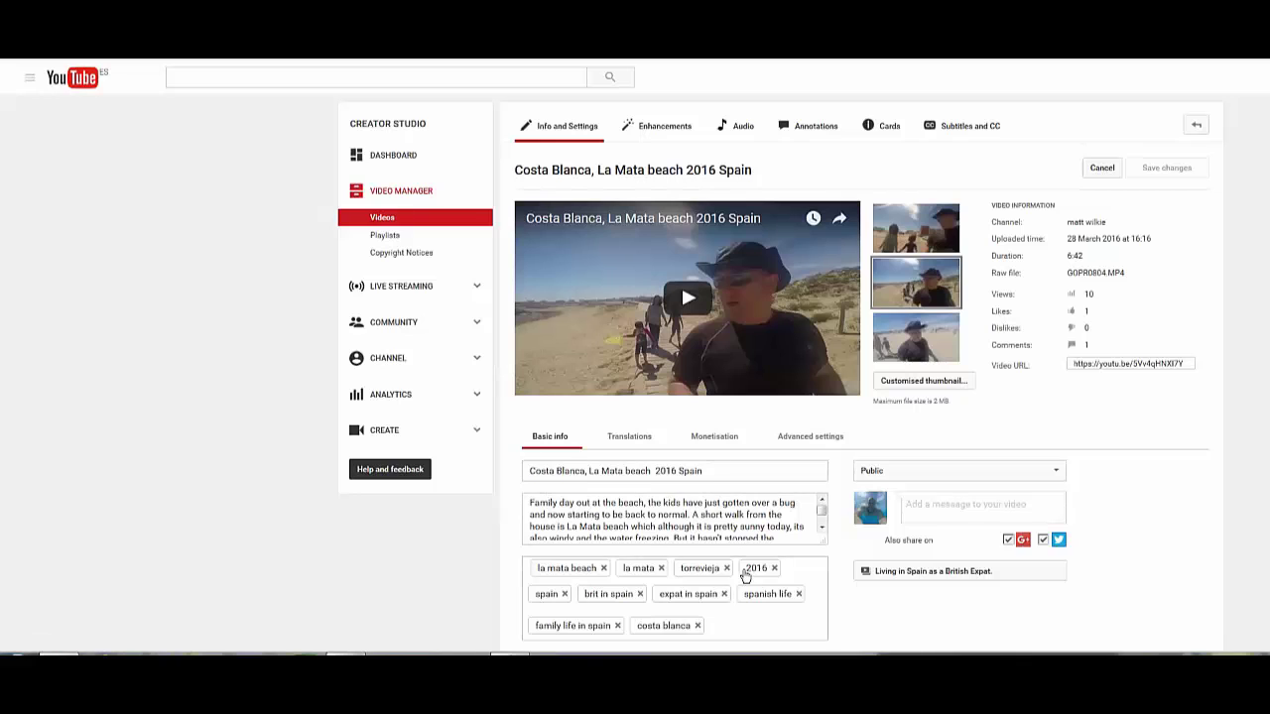
scroll(1111, 385, "down", 3)
scroll(1079, 400, "up", 3)
scroll(1112, 466, "down", 2)
scroll(1112, 465, "down", 1)
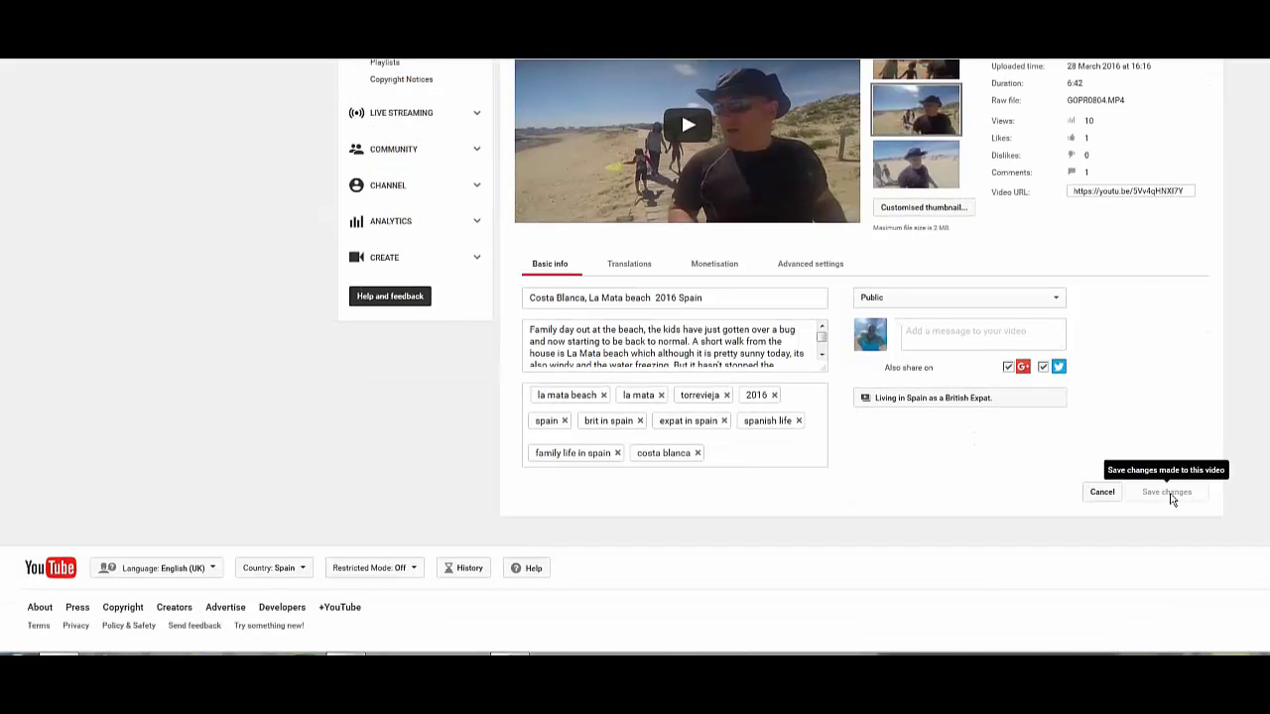
scroll(1166, 368, "up", 4)
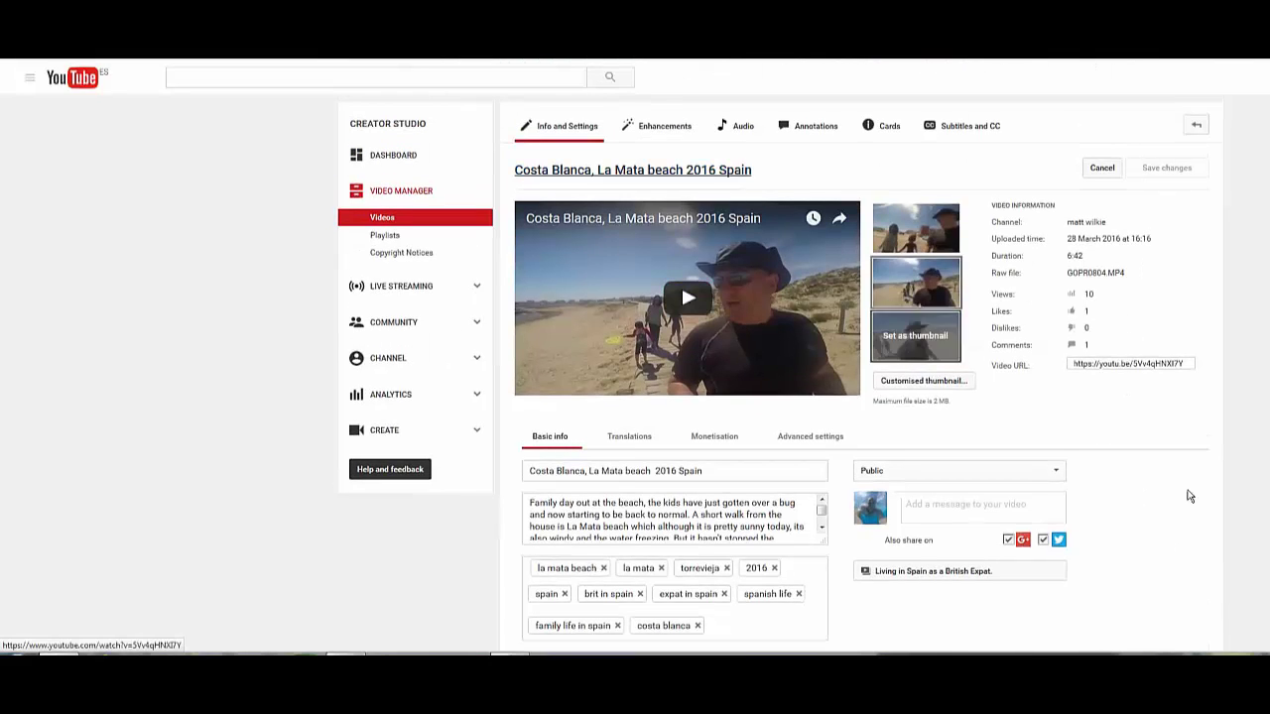
- Open the Costa Blanca video's watch page and show, then hide, the Alicante Spain info card
left_click(633, 170)
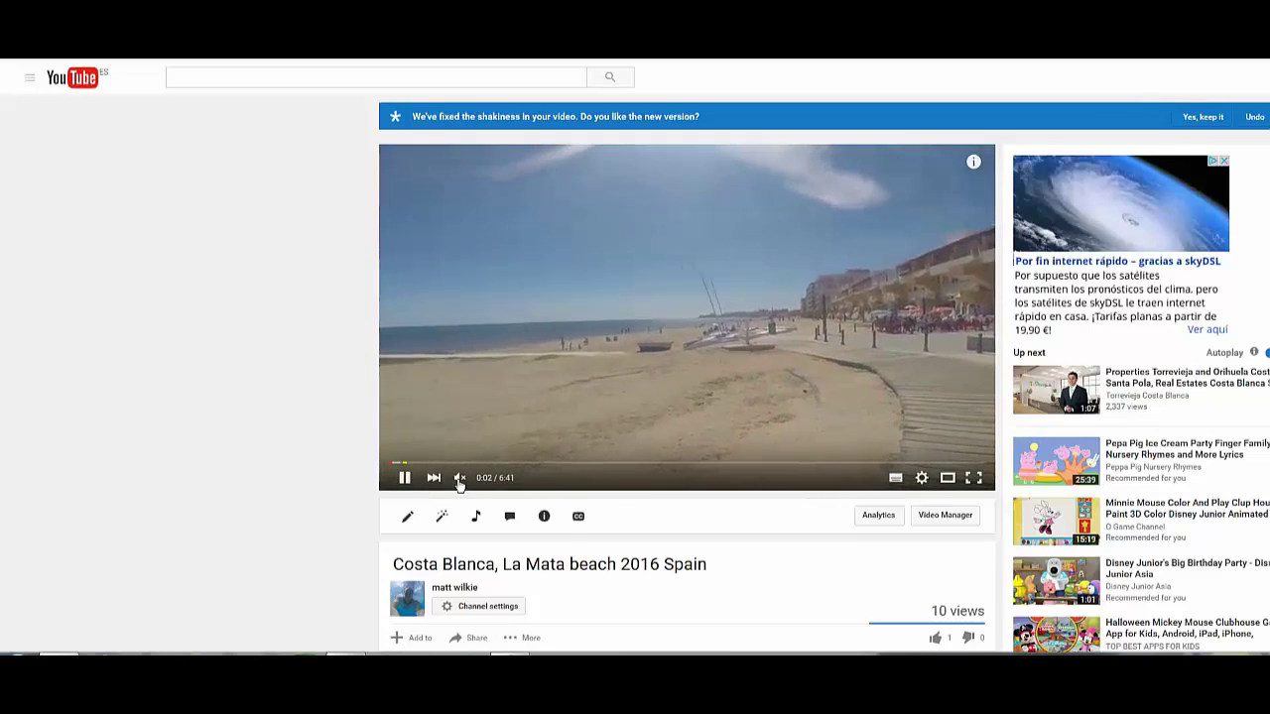
mouse_move(458, 482)
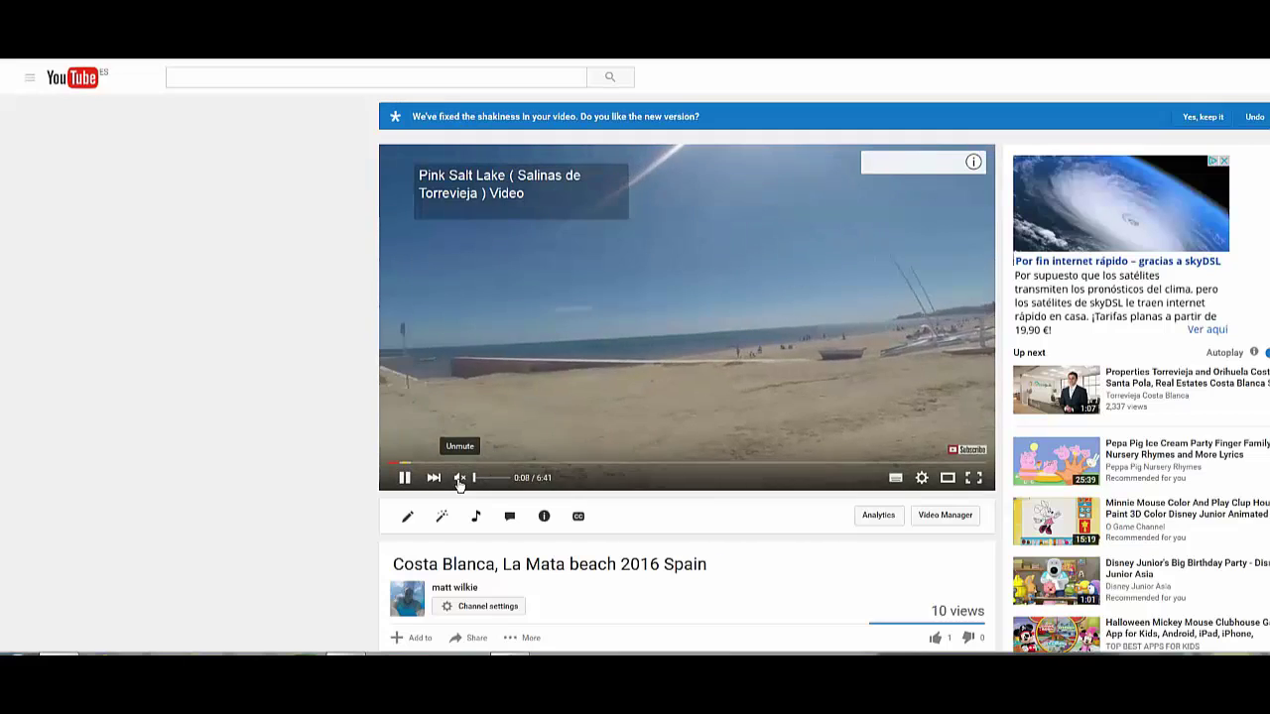
mouse_move(487, 204)
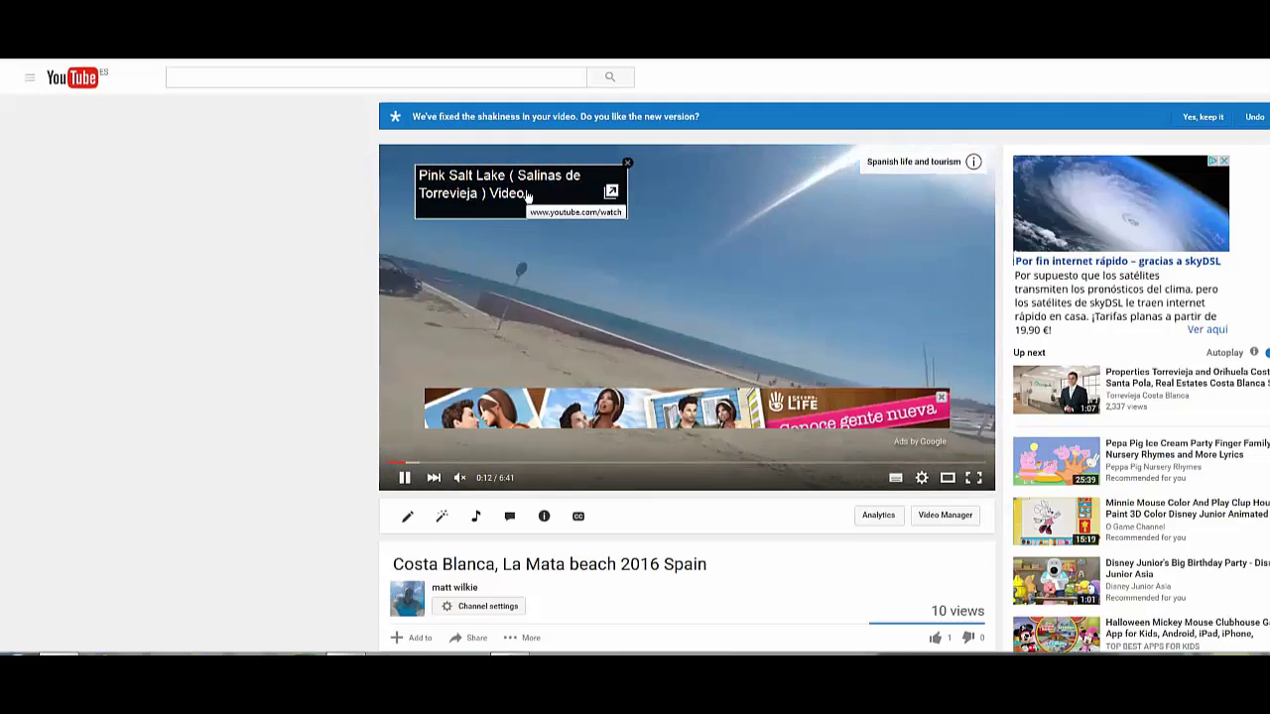
left_click(974, 162)
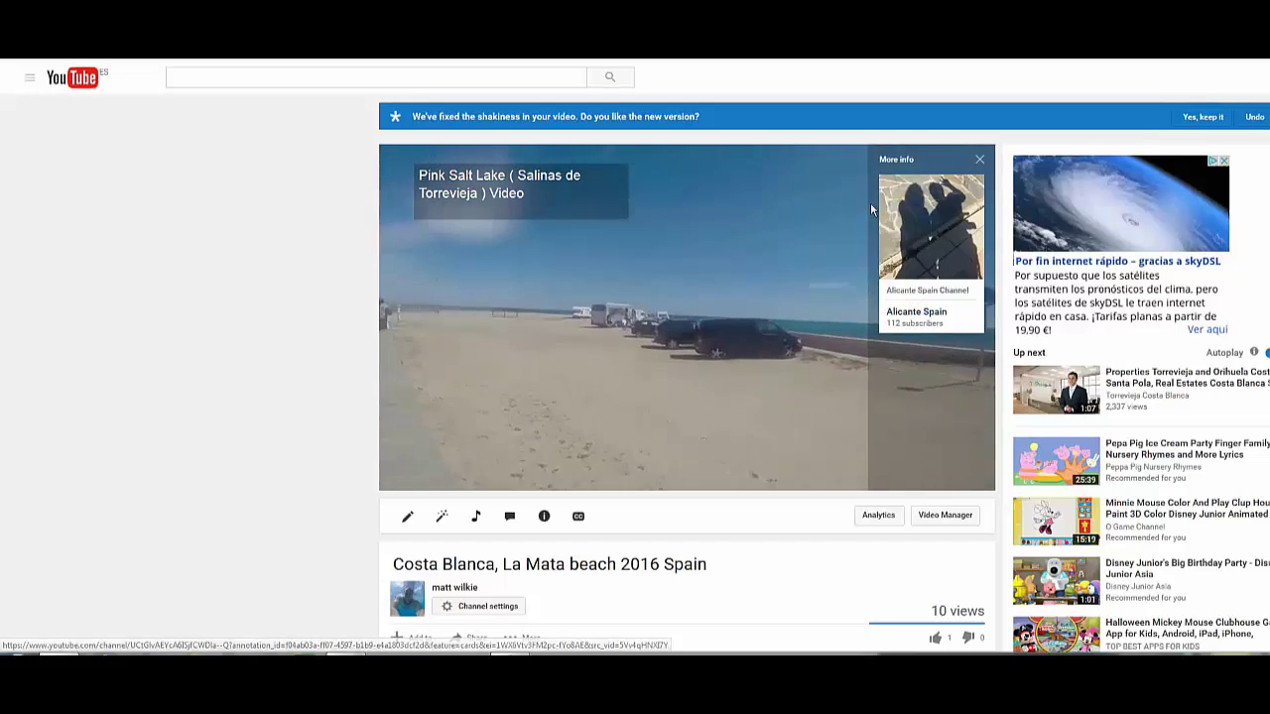
left_click(980, 160)
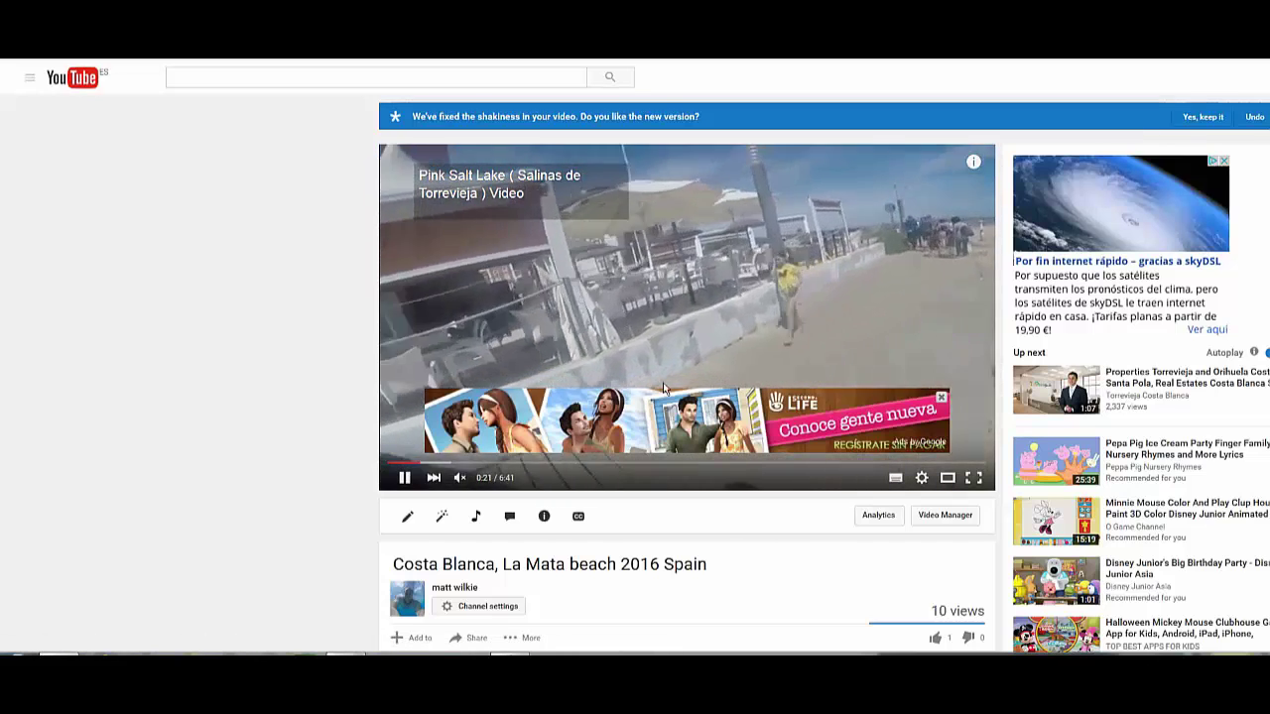
- Dismiss the overlay ad and open and close the More info card panel twice more
left_click(941, 398)
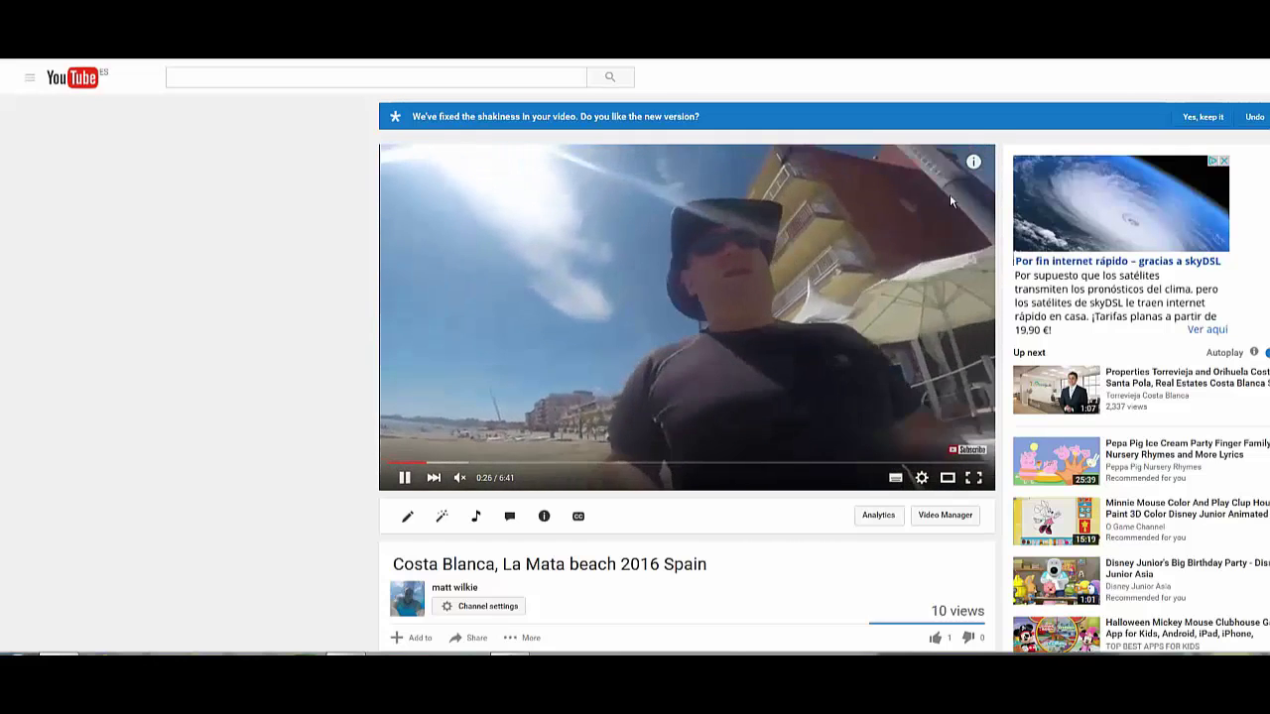
left_click(975, 163)
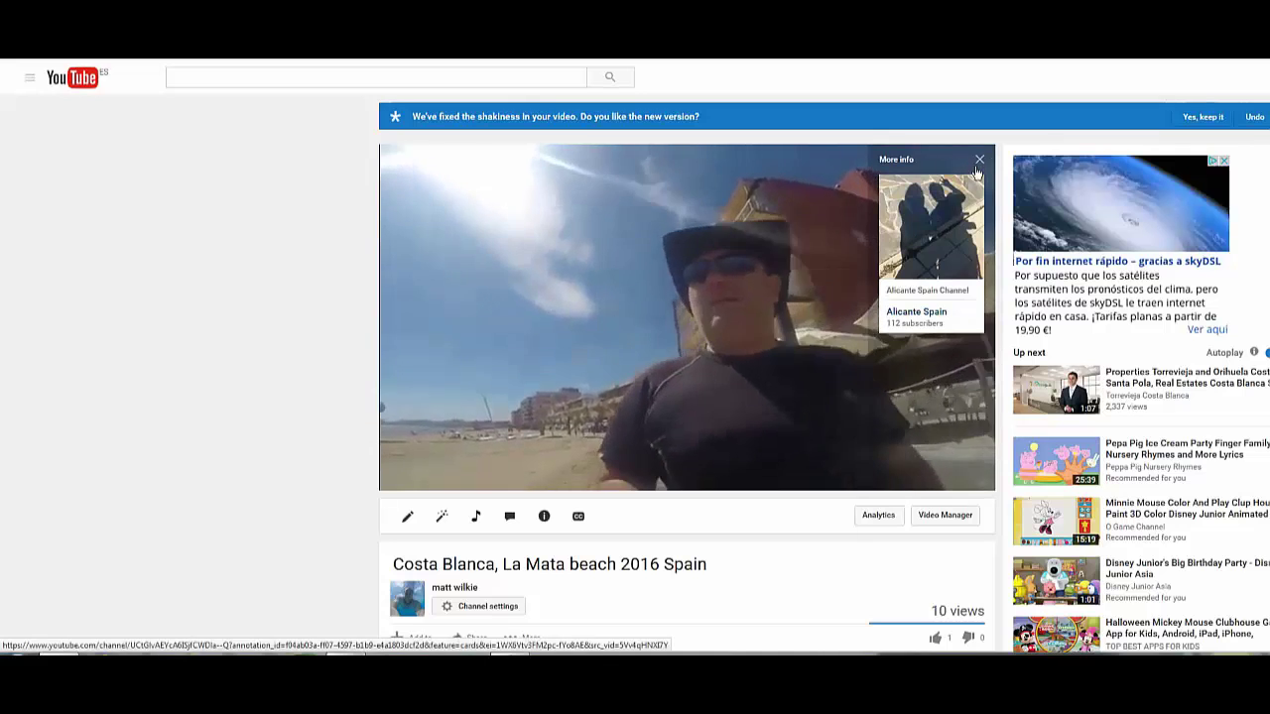
left_click(986, 161)
left_click(976, 162)
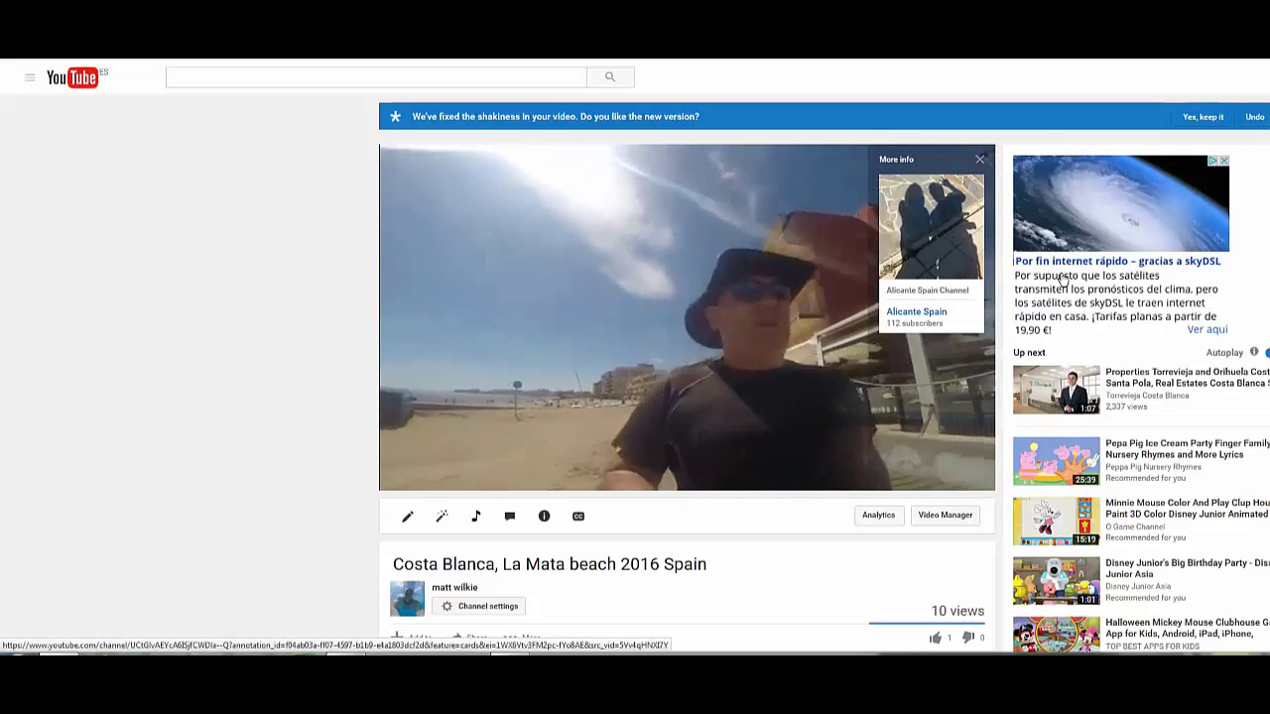
left_click(979, 161)
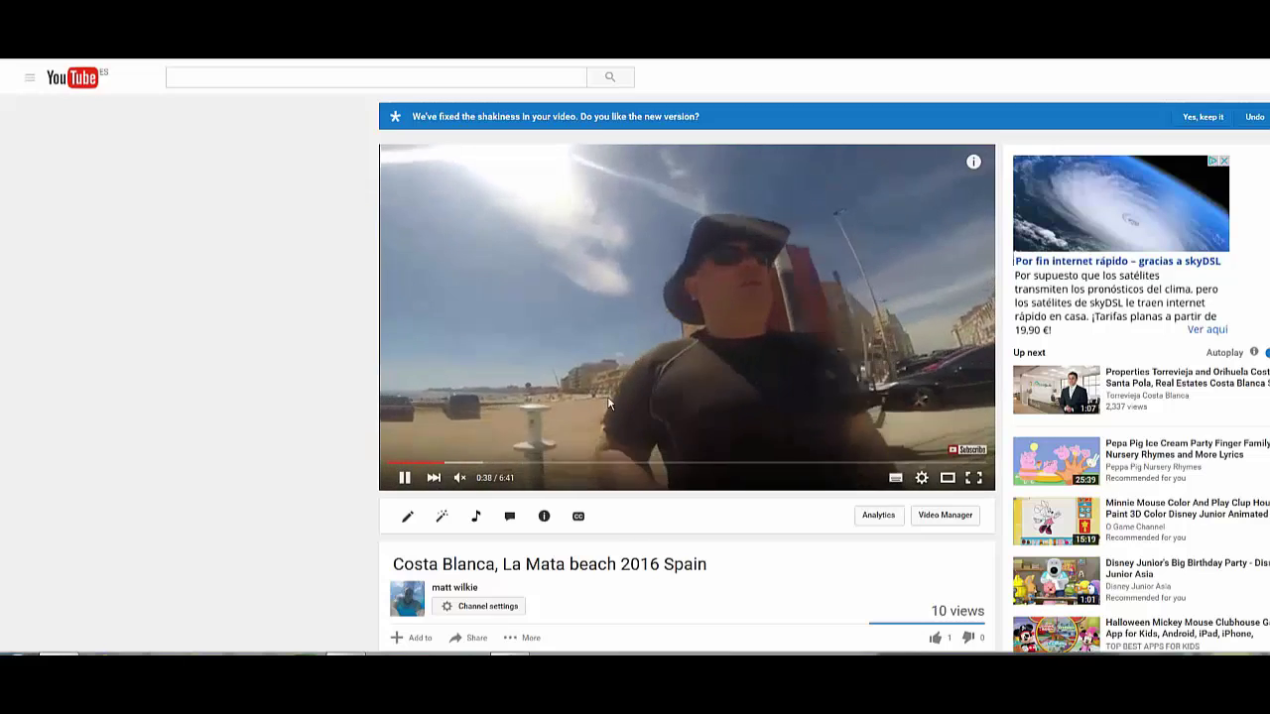
- Expand the video's full description with SHOW MORE
scroll(608, 402, "down", 3)
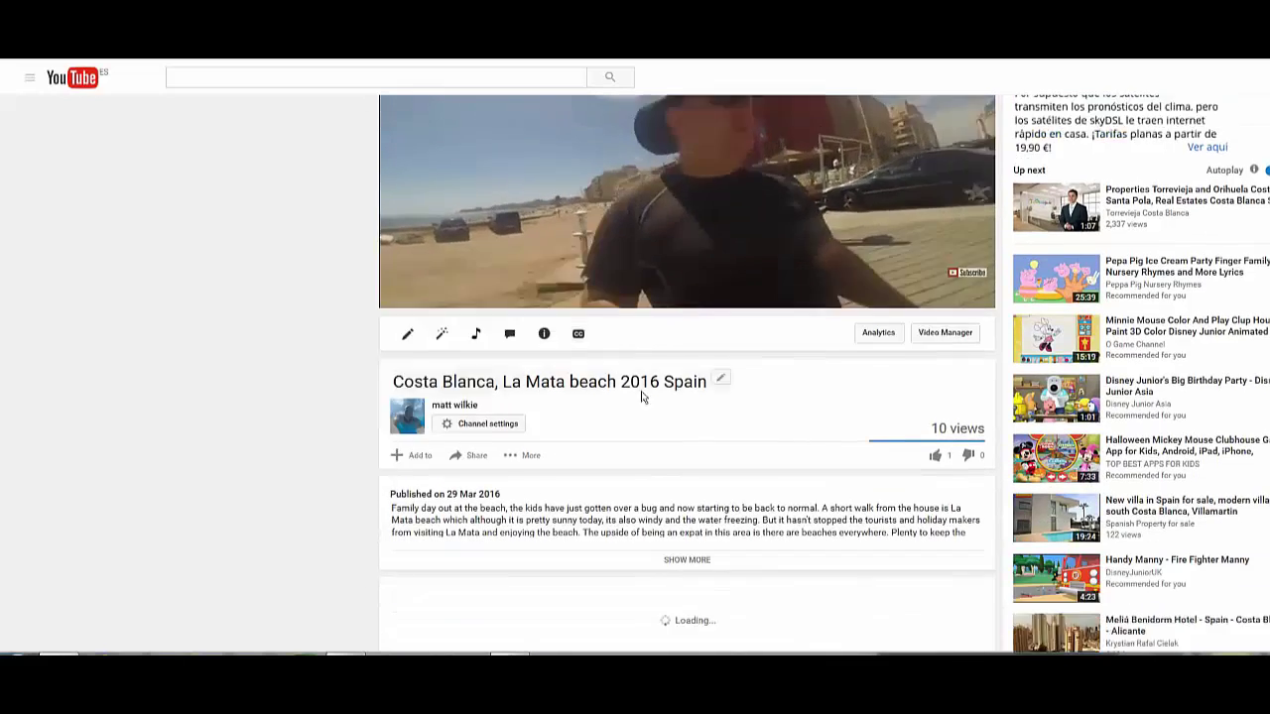
scroll(794, 471, "up", 2)
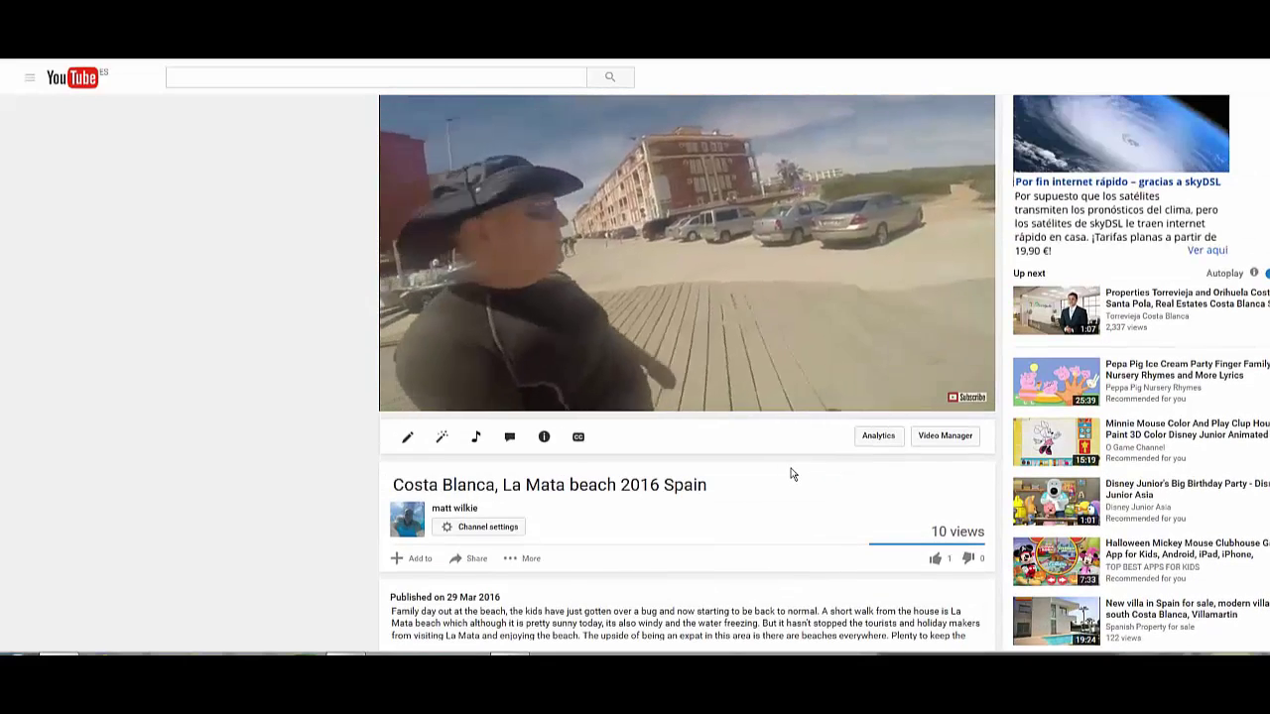
scroll(779, 476, "down", 2)
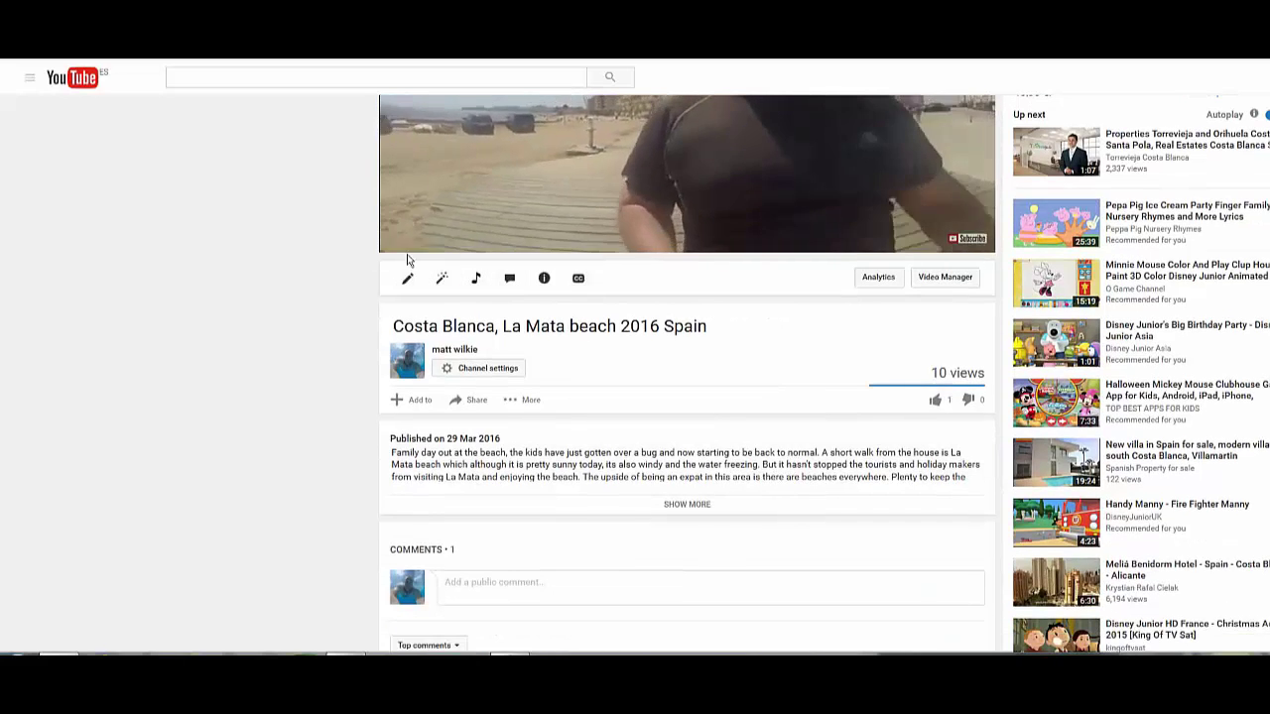
mouse_move(402, 242)
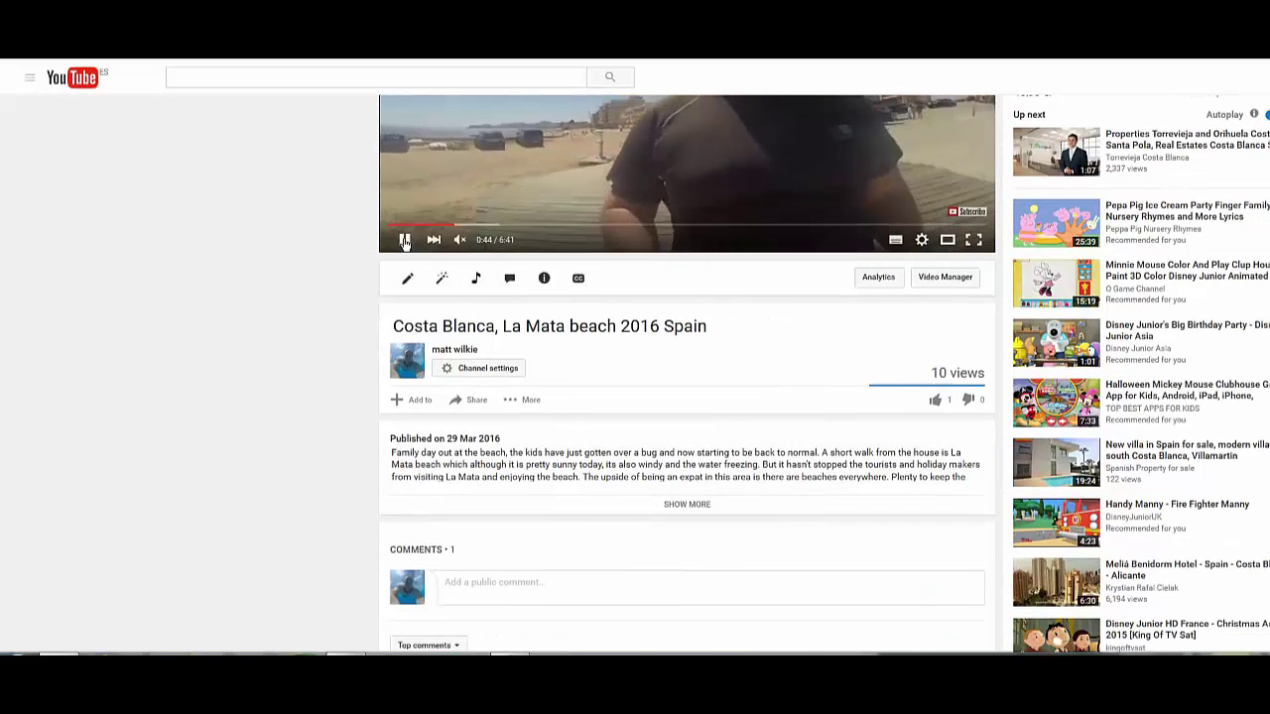
left_click(688, 506)
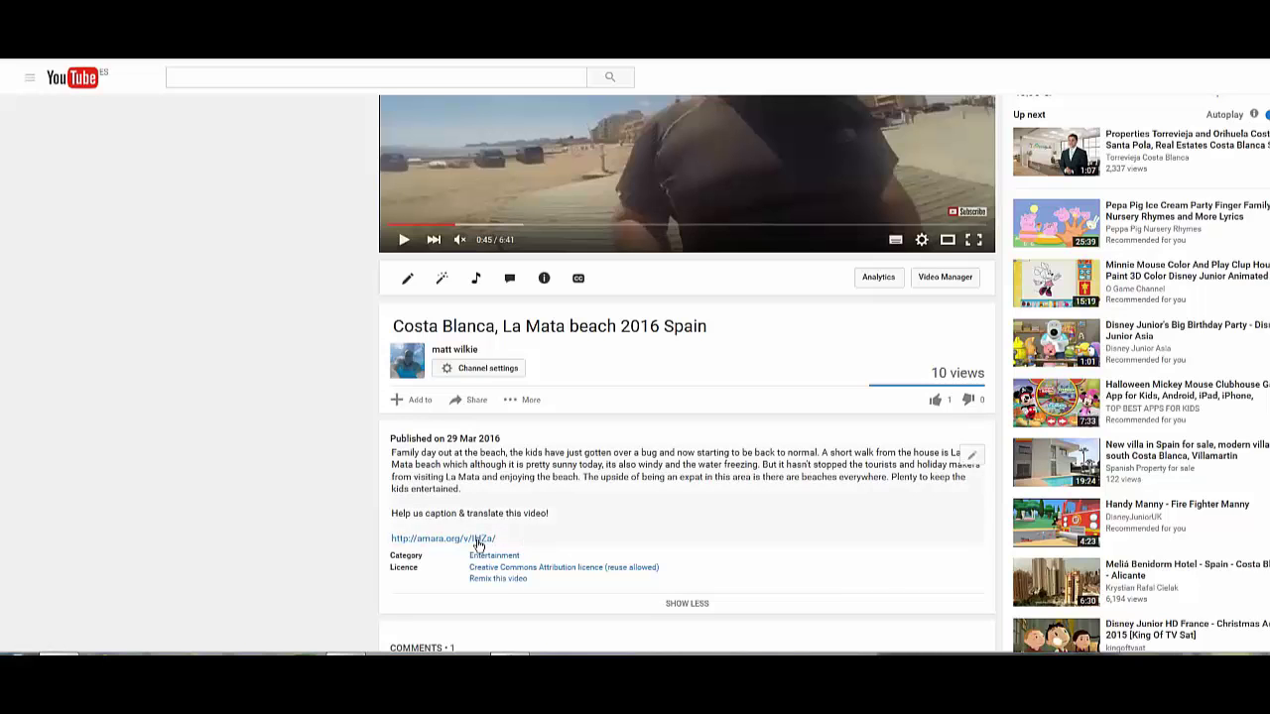
- Go to the video's Subtitles and CC management page
scroll(568, 412, "down", 2)
scroll(655, 414, "up", 2)
left_click(581, 278)
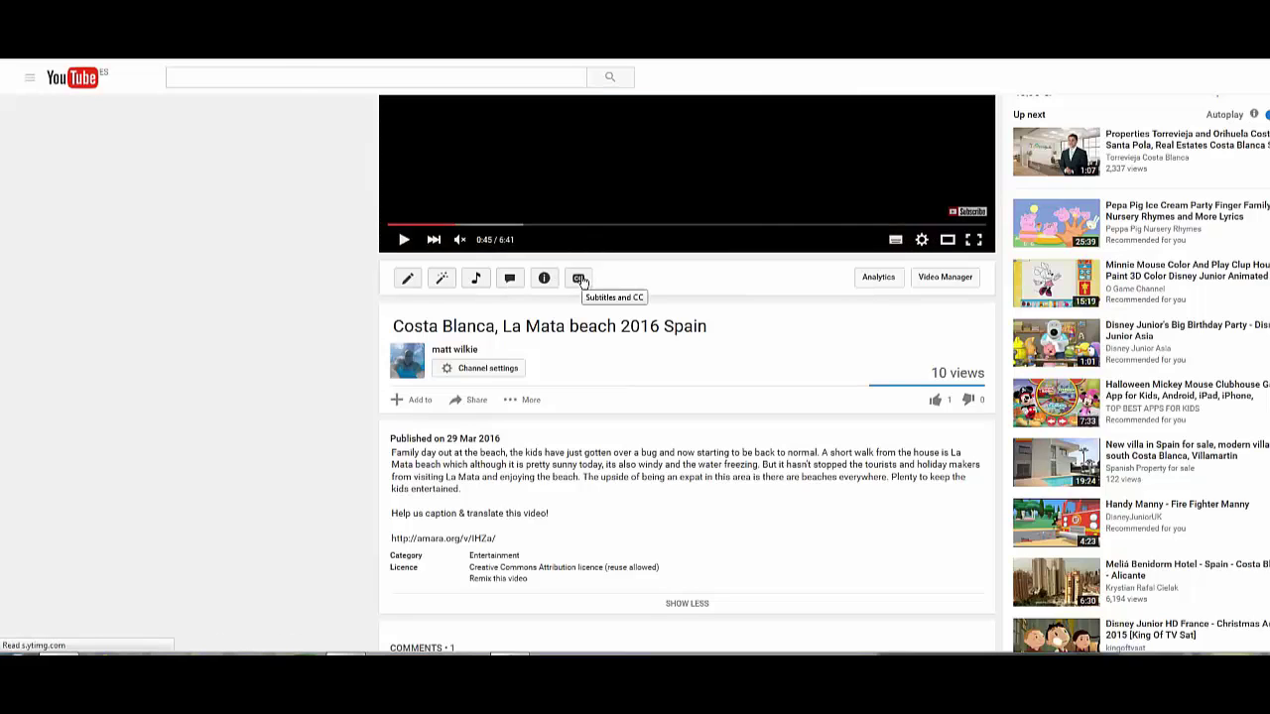